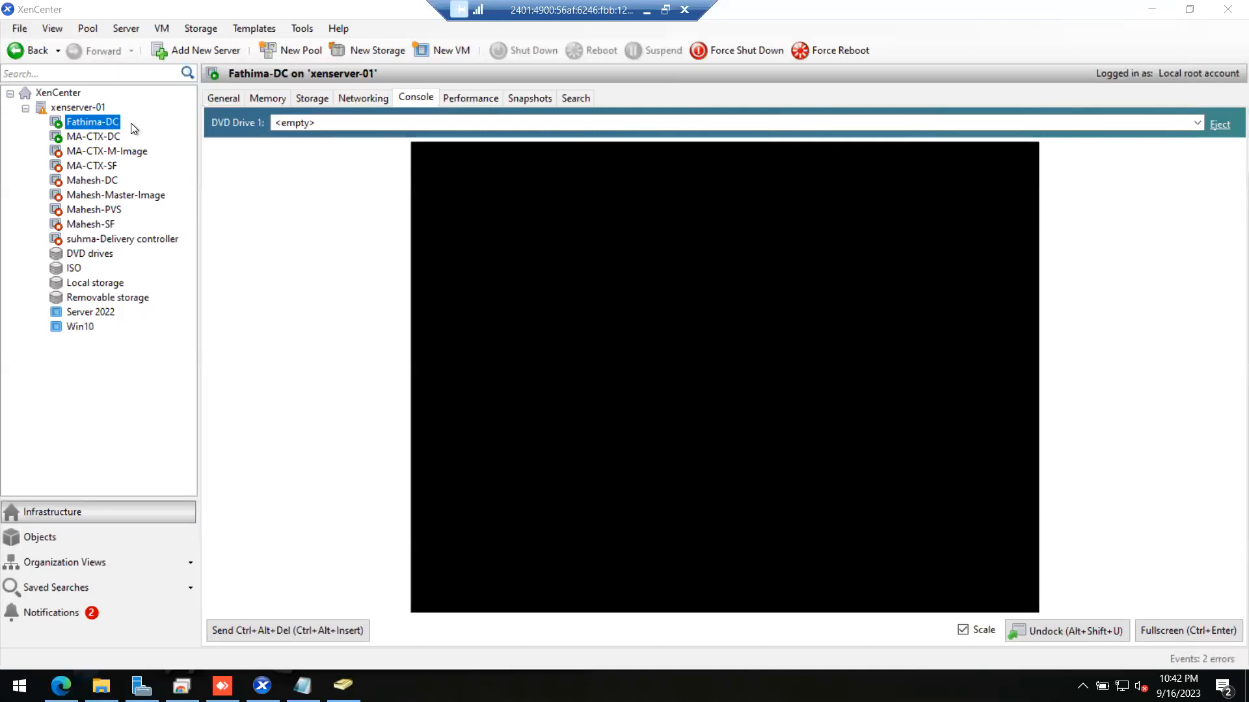
Step: Wake the selected VM's console and sign in as another user with the account's user name and password
{"action": "left_click", "coordinate": [676, 376]}
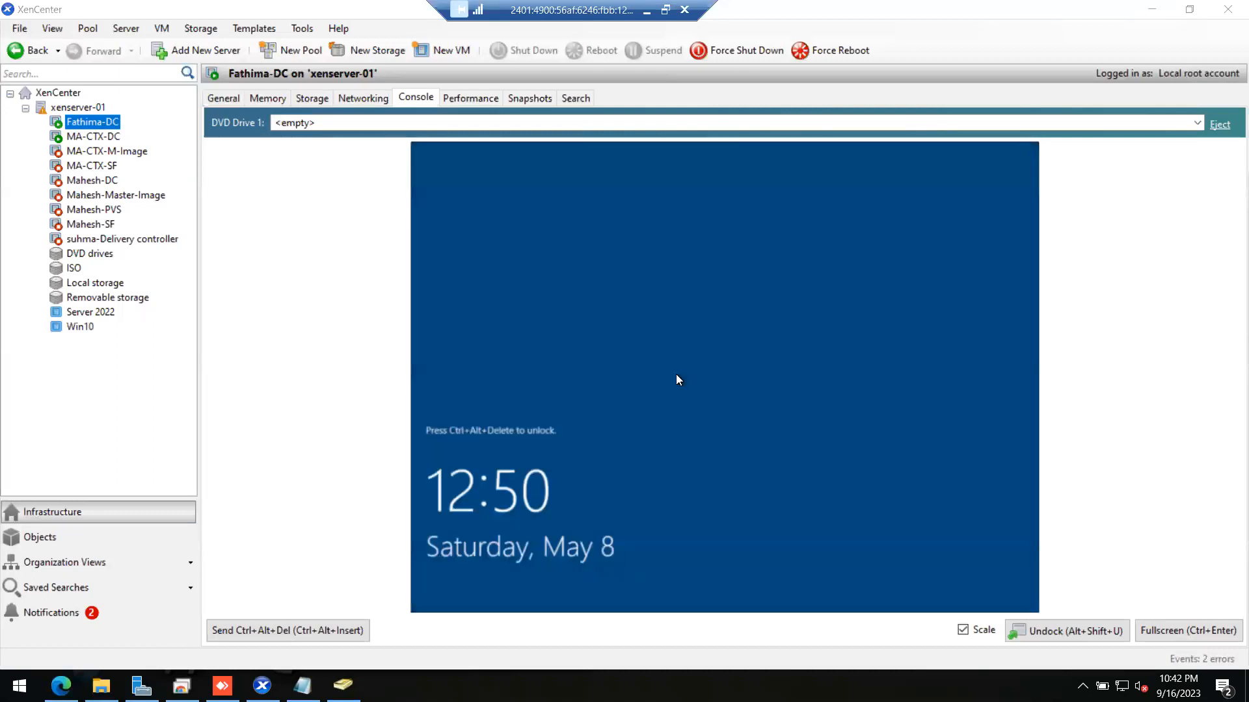
{"action": "left_click", "coordinate": [279, 623]}
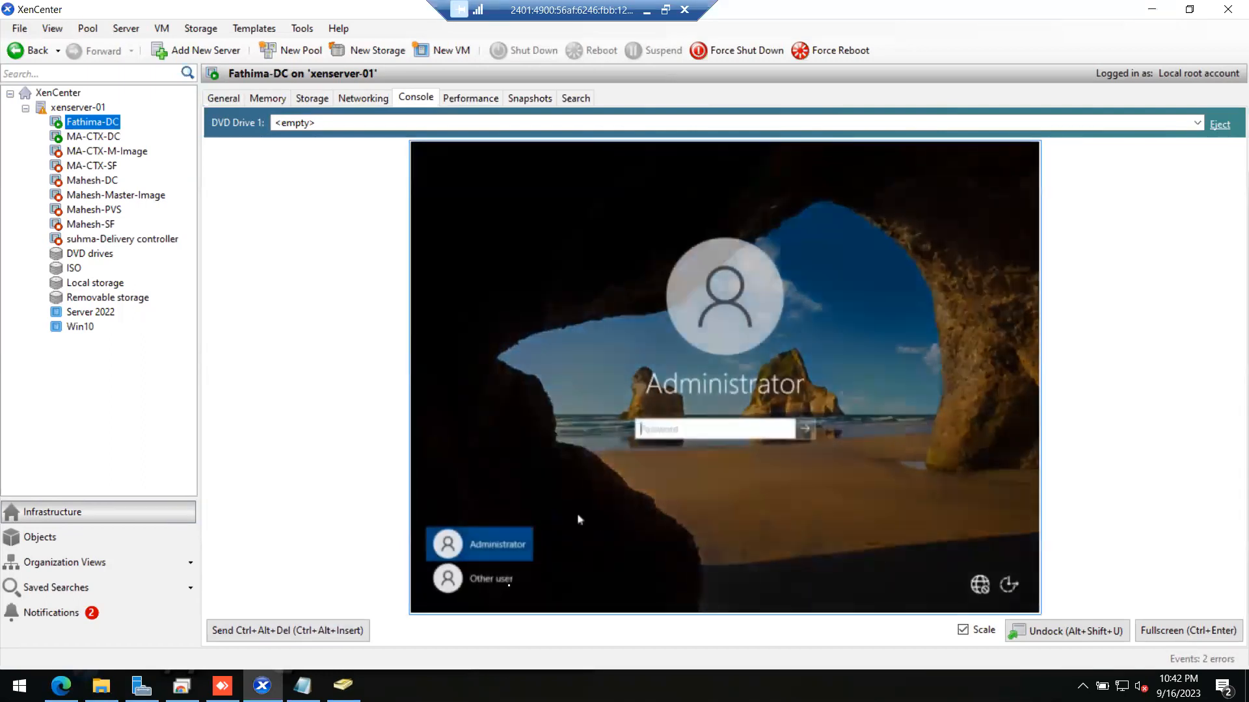
{"action": "left_click", "coordinate": [492, 581]}
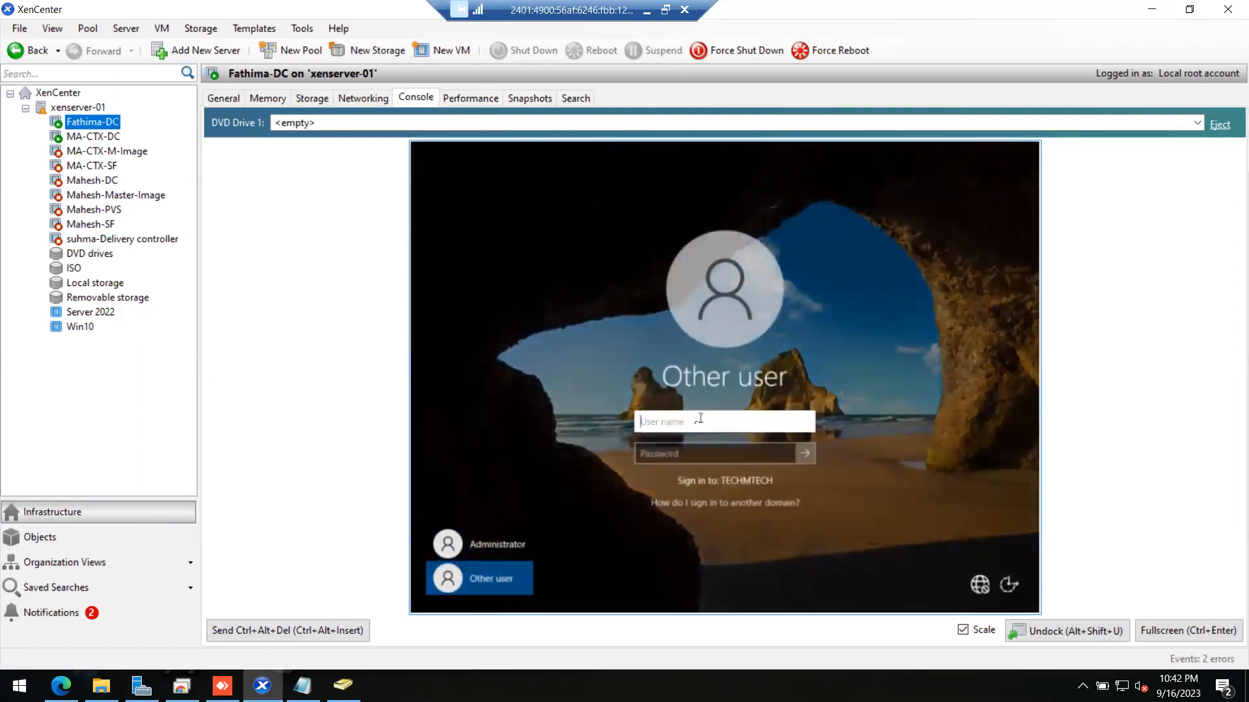
{"action": "type", "text": "ms185426"}
{"action": "key", "text": "Tab"}
{"action": "type", "text": "••••••"}
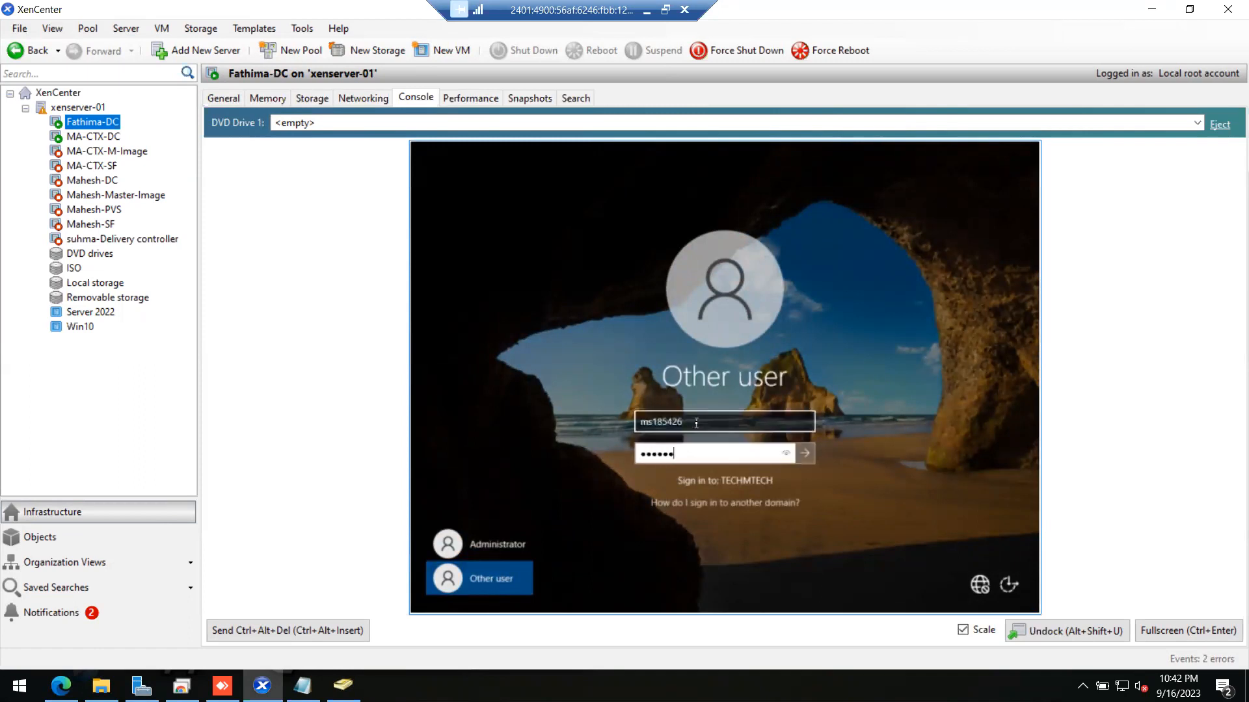
{"action": "type", "text": "•••"}
{"action": "key", "text": "Return"}
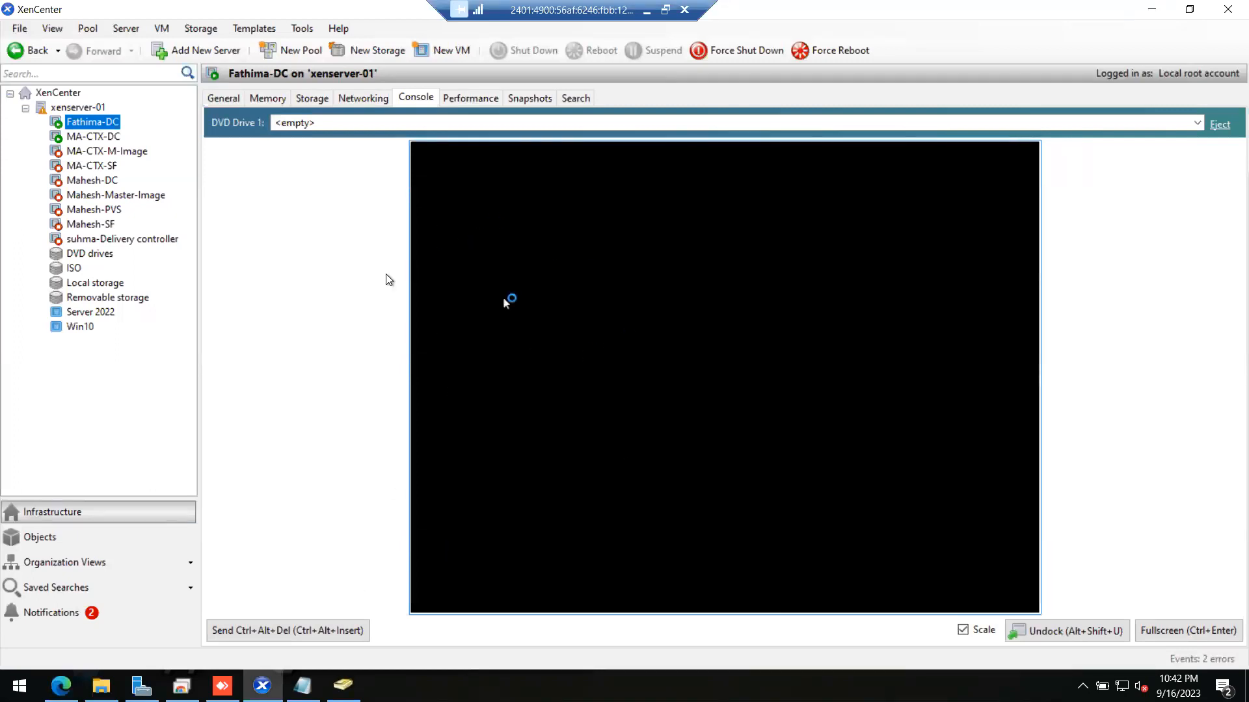
Step: Mount Citrix_Virtual_Apps_and_Desktops_7_2106.iso in the VM's DVD drive and show its console unscaled in full screen
{"action": "left_click", "coordinate": [412, 124]}
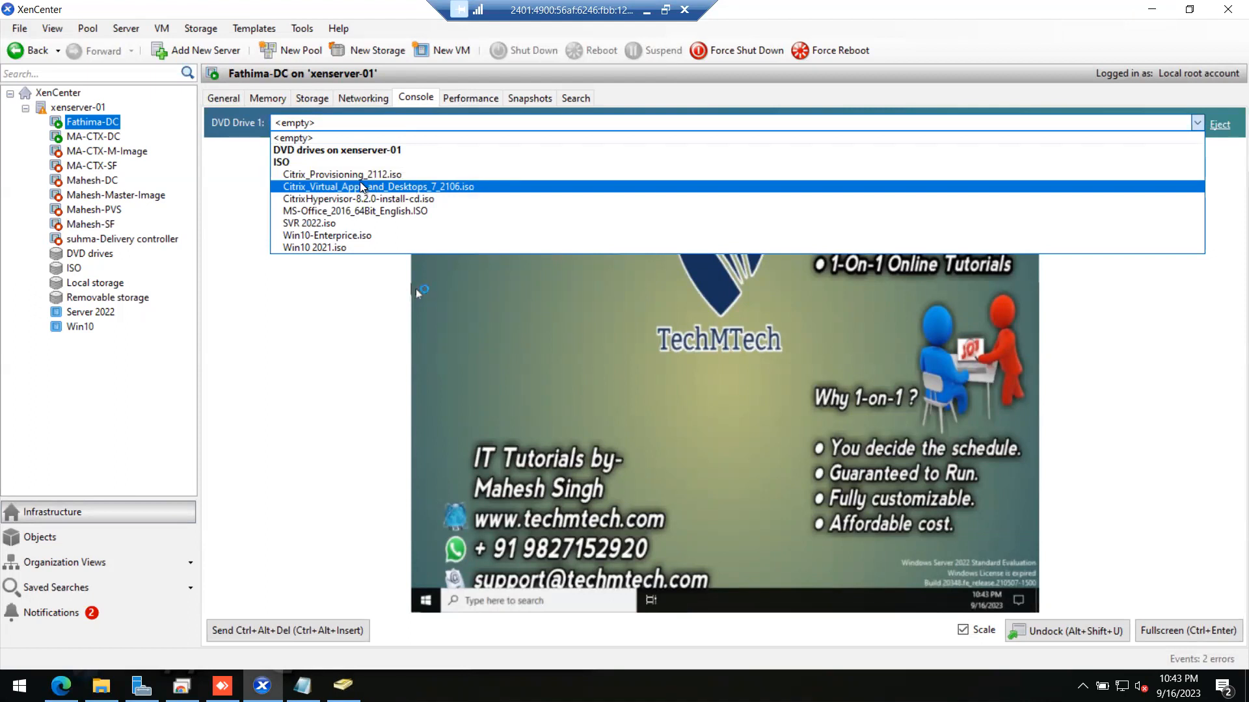
{"action": "left_click", "coordinate": [384, 188]}
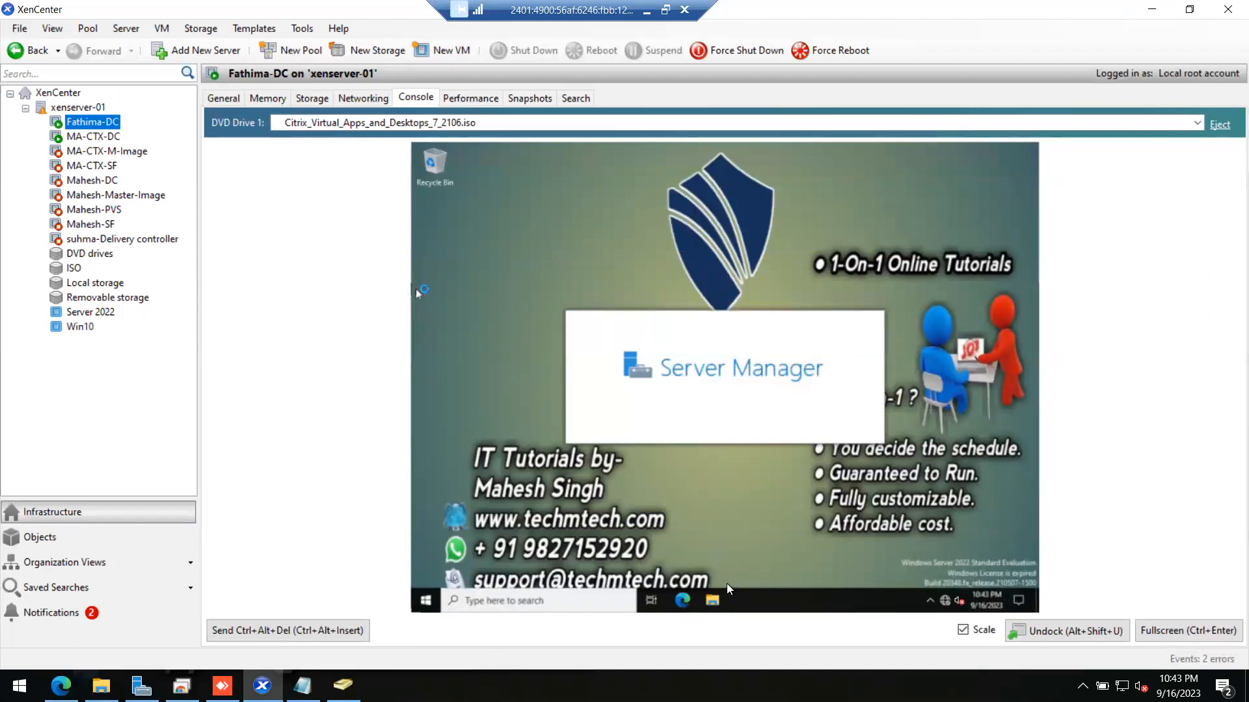
{"action": "left_click", "coordinate": [964, 630]}
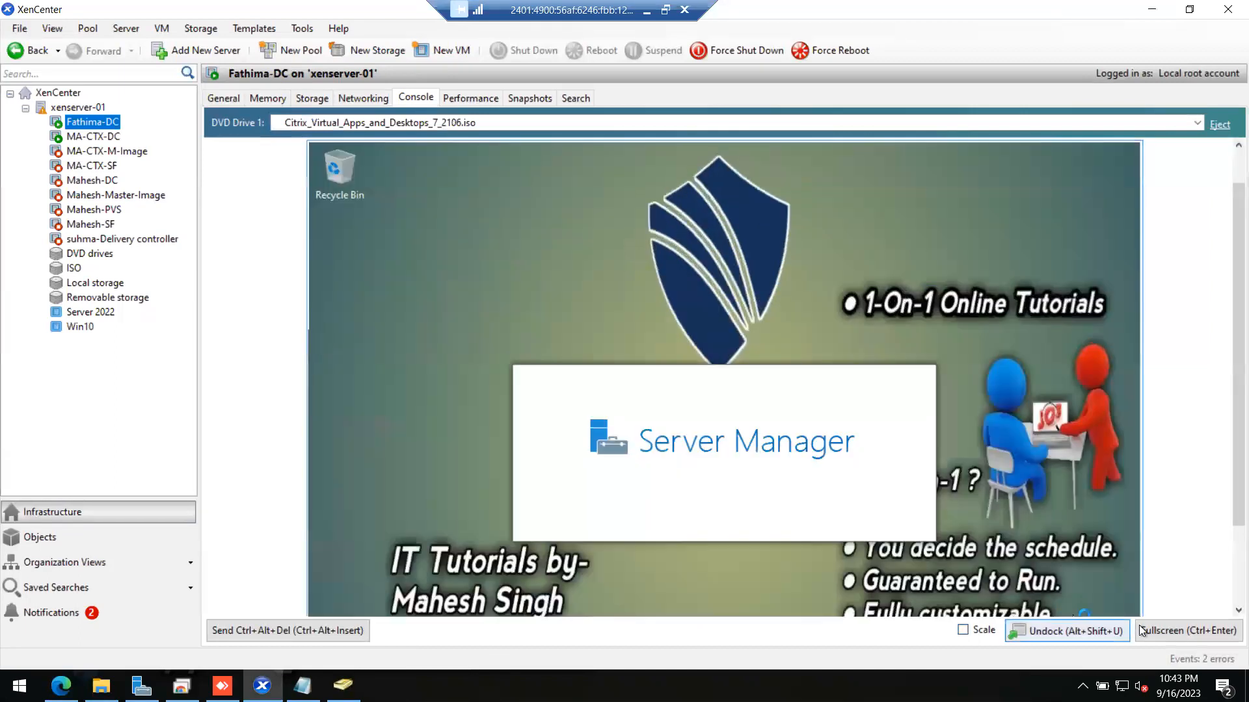
{"action": "left_click", "coordinate": [1172, 634]}
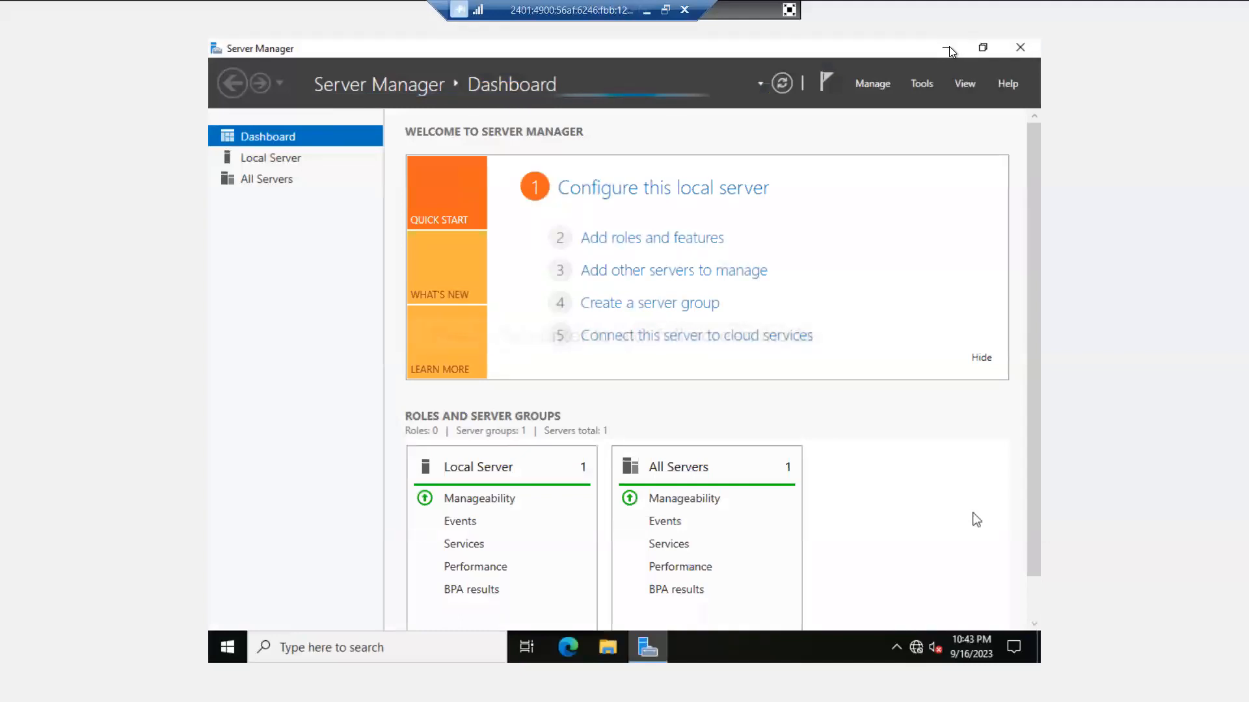
Step: Launch the installer from the CVAD 2106 CD drive in the VM
{"action": "left_click", "coordinate": [610, 653]}
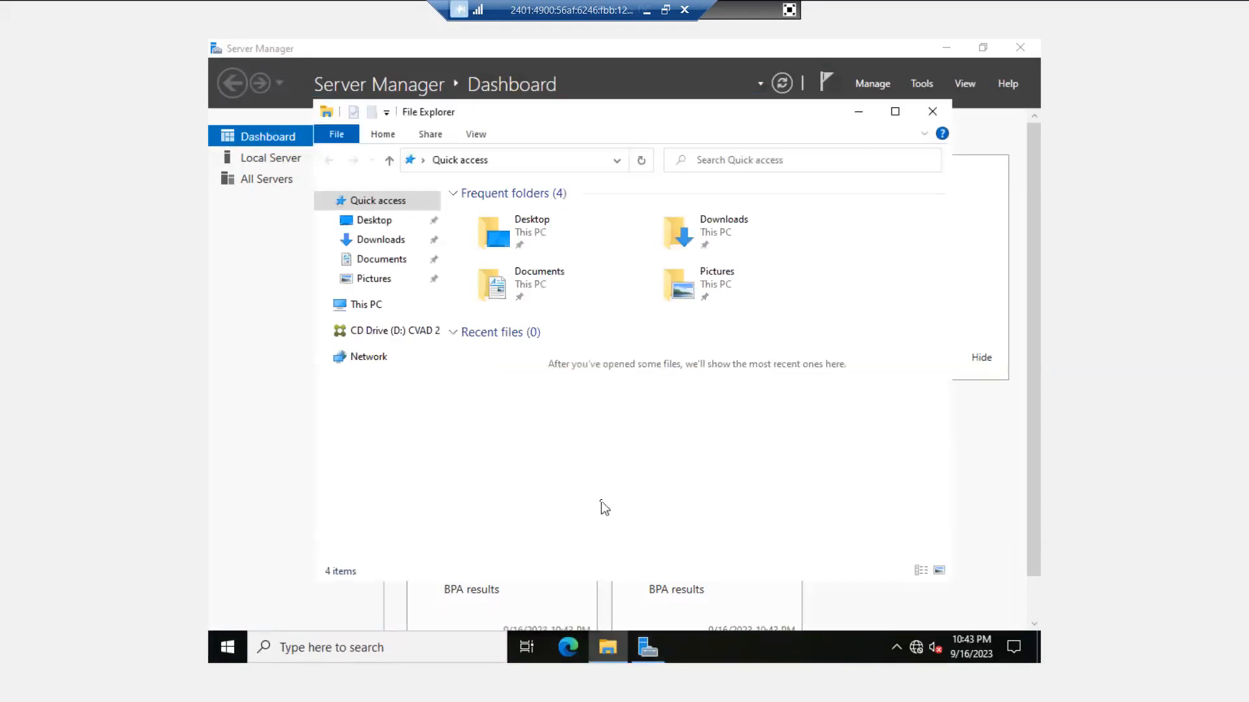
{"action": "left_click", "coordinate": [364, 305]}
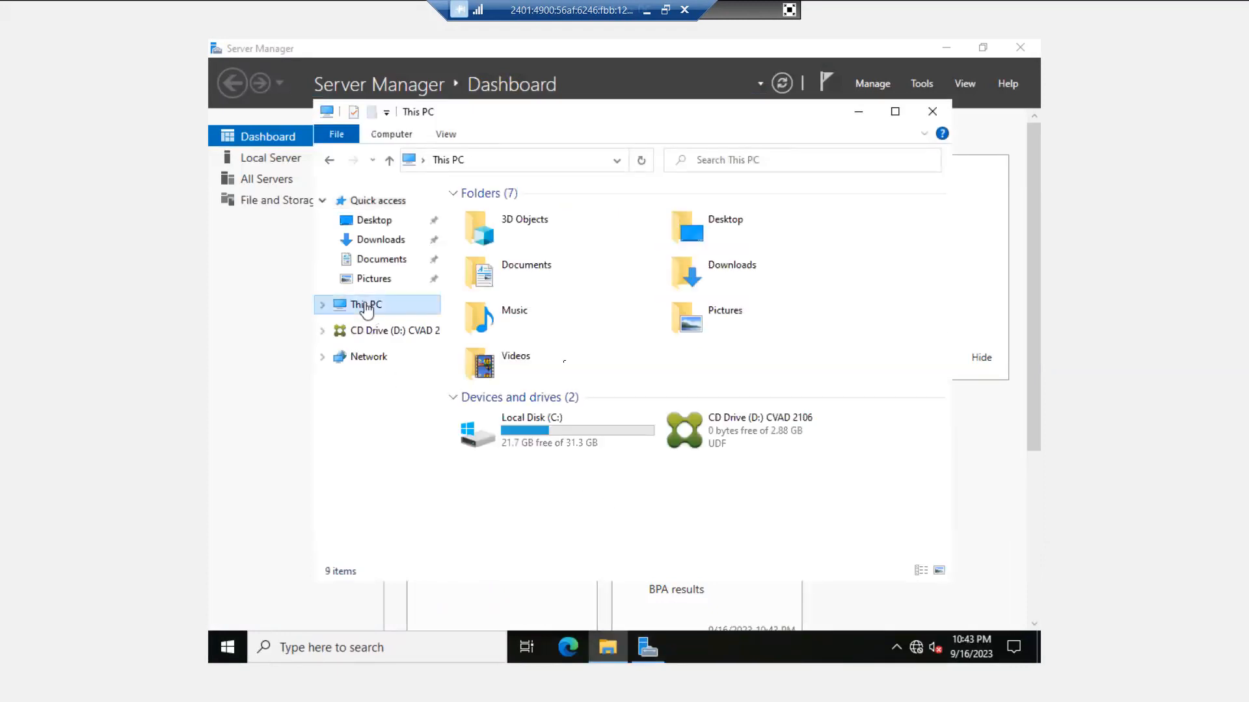
{"action": "left_click", "coordinate": [764, 435]}
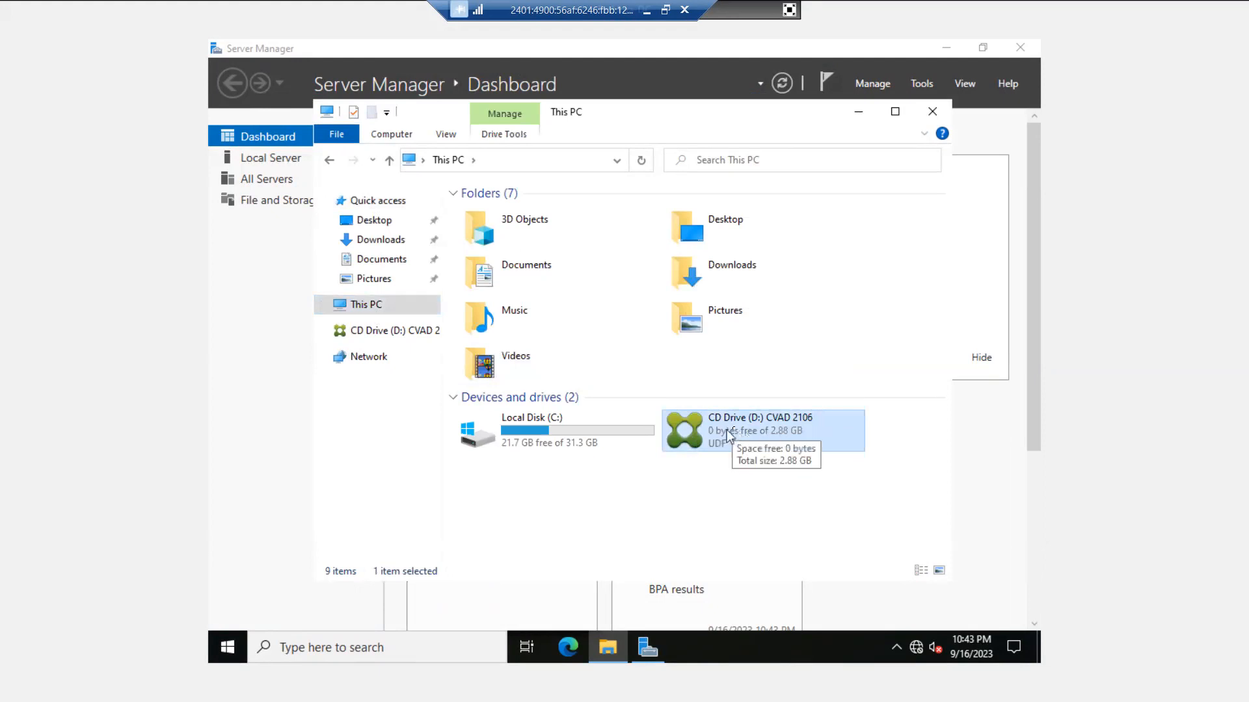
{"action": "right_click", "coordinate": [737, 434]}
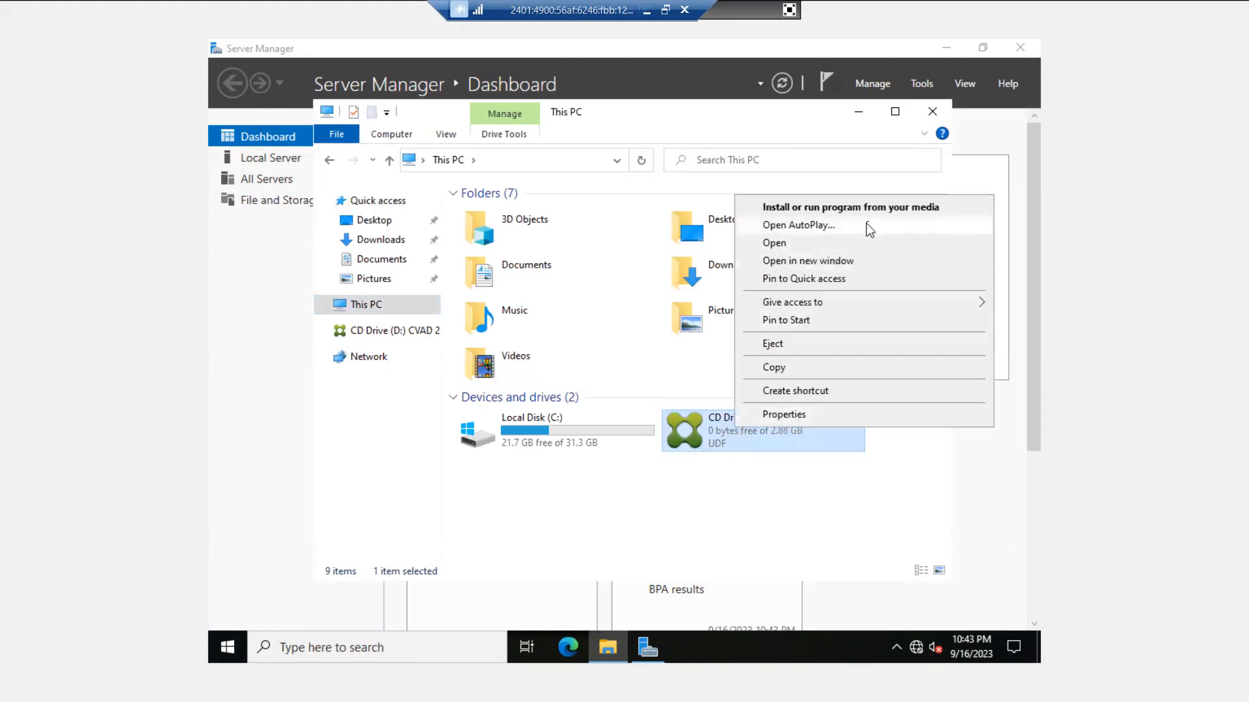
{"action": "left_click", "coordinate": [893, 207]}
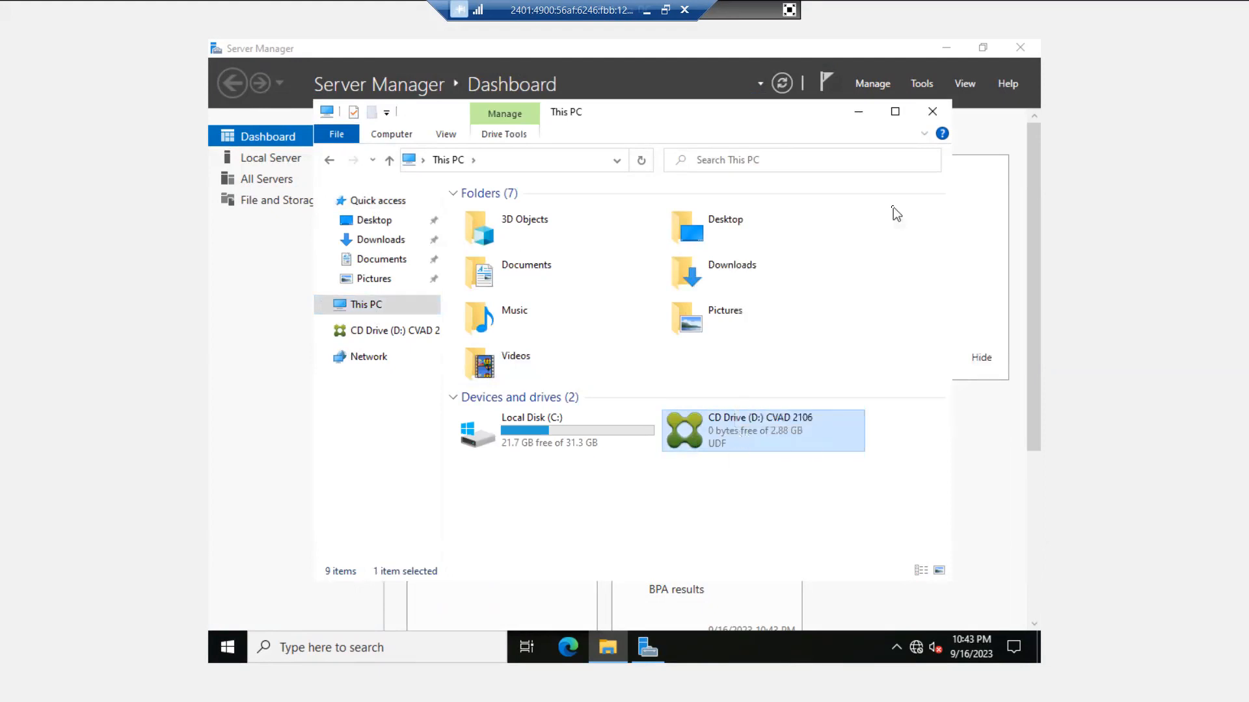
Step: Minimise File Explorer and Server Manager to clear the VM's desktop
{"action": "left_click", "coordinate": [529, 455]}
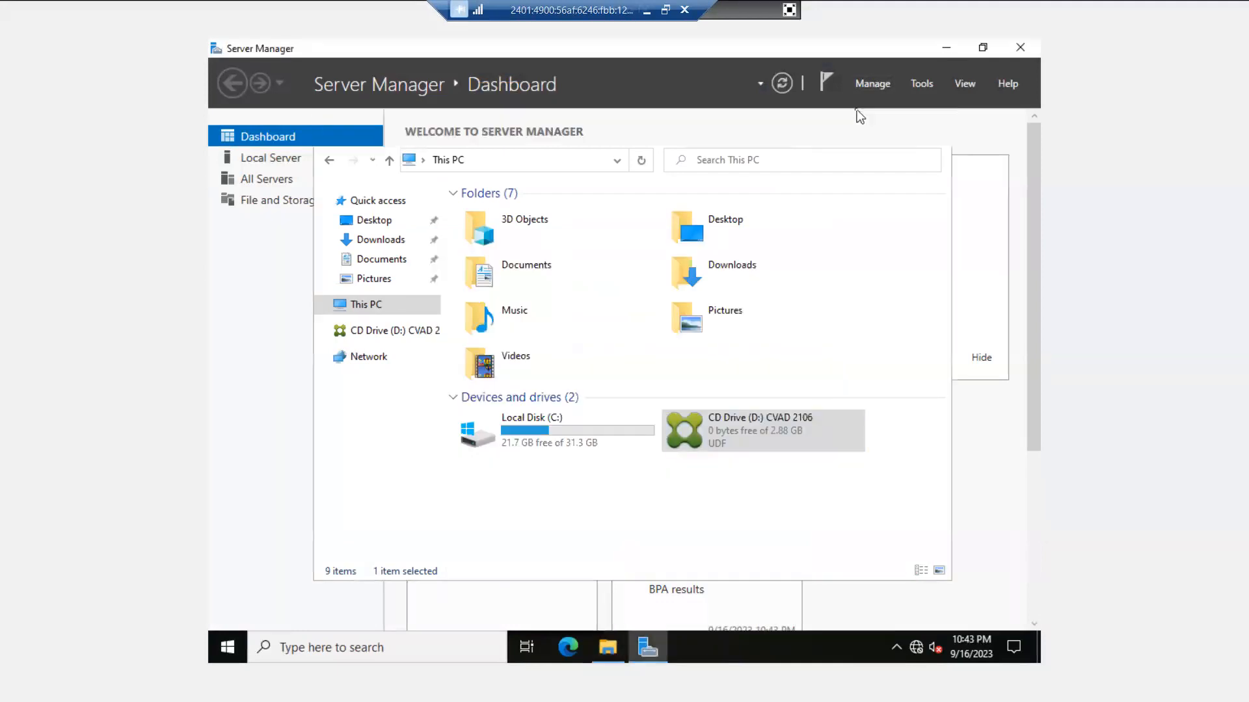
{"action": "left_click", "coordinate": [858, 112]}
{"action": "left_click", "coordinate": [949, 47]}
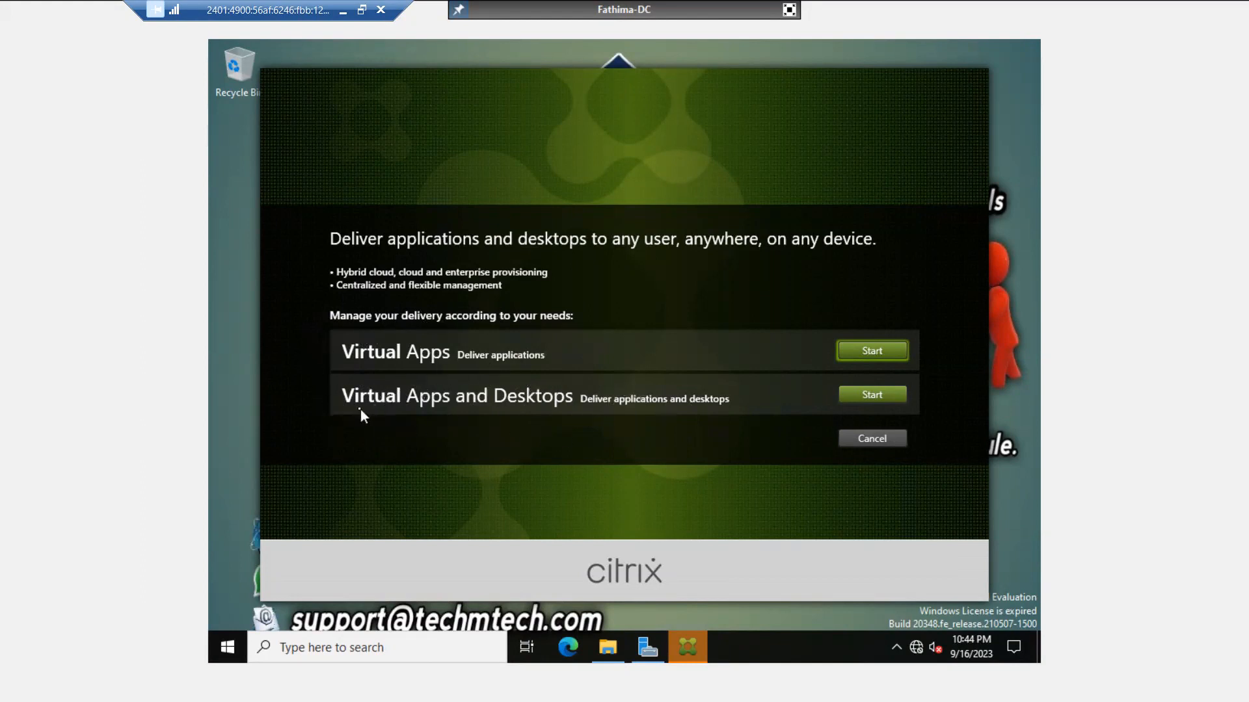
Step: Start the Delivery Controller setup for Virtual Apps and Desktops and accept the software license agreement
{"action": "left_click", "coordinate": [888, 398]}
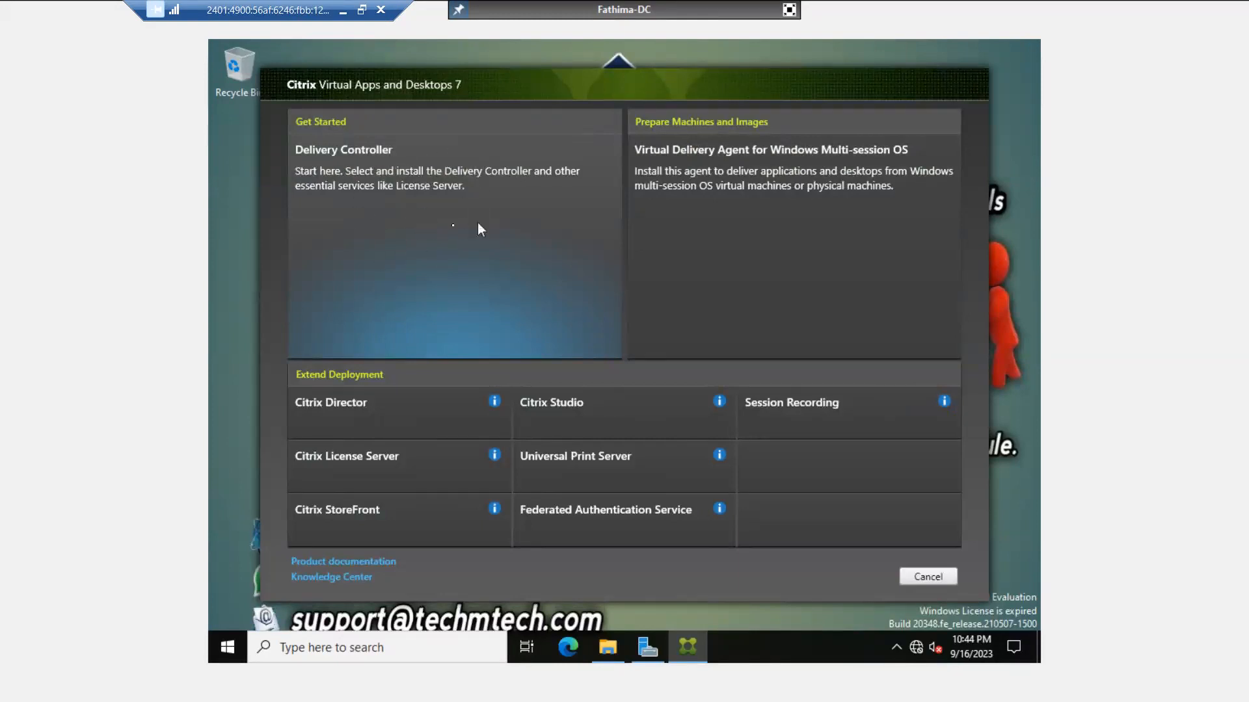
{"action": "left_click", "coordinate": [450, 227]}
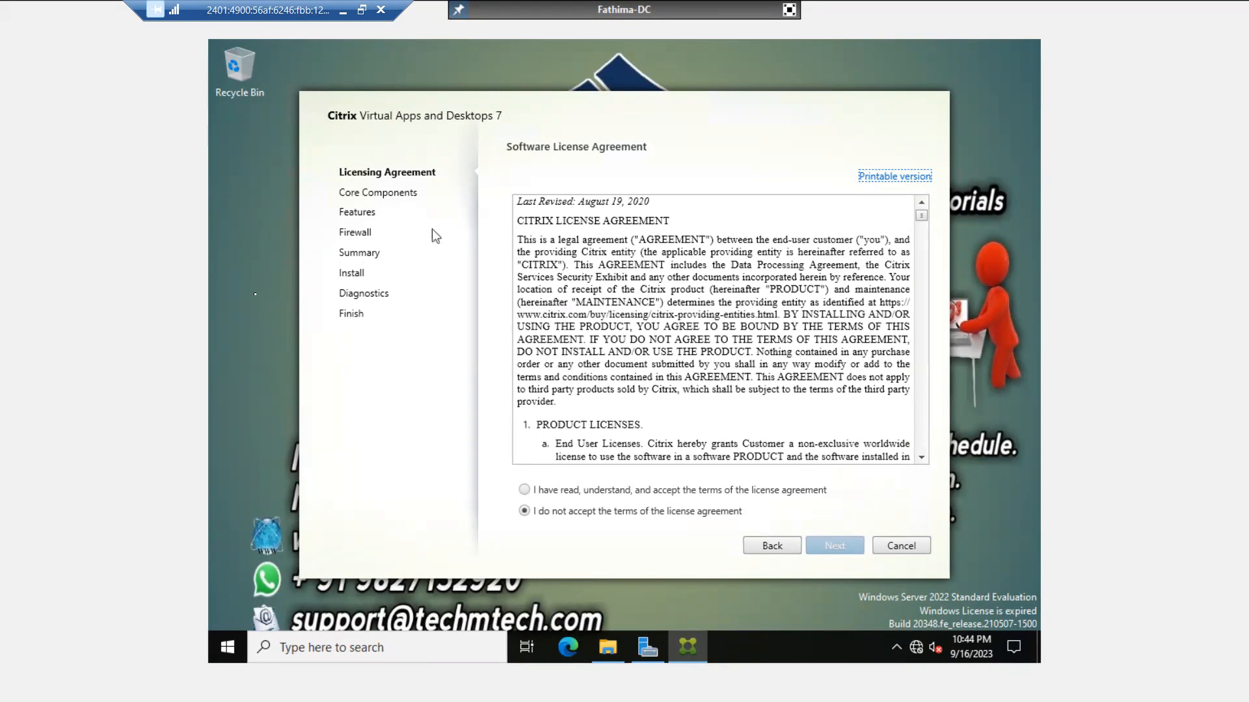
{"action": "left_click", "coordinate": [525, 491]}
{"action": "left_click", "coordinate": [742, 290]}
{"action": "scroll", "coordinate": [742, 290], "scroll_direction": "down", "scroll_amount": 5}
{"action": "scroll", "coordinate": [742, 290], "scroll_direction": "down", "scroll_amount": 10}
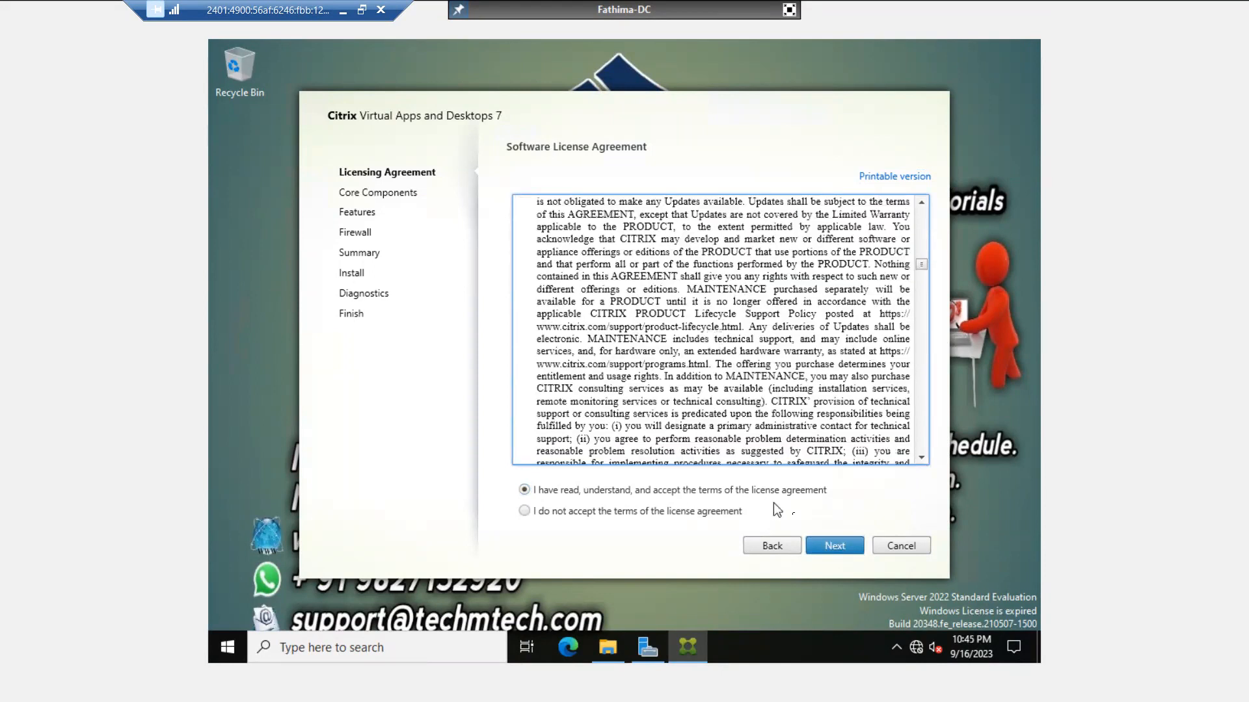
{"action": "left_click", "coordinate": [837, 548]}
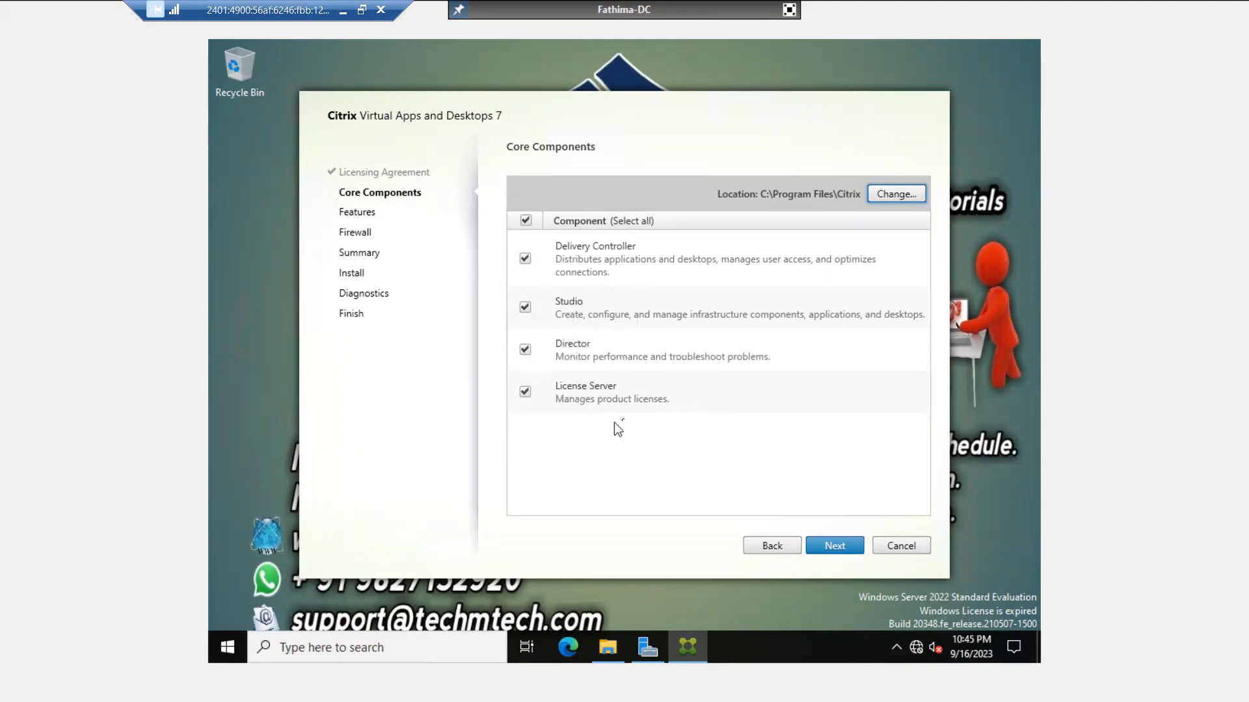
Step: Keep all core components and both optional features selected for installation, and acknowledge the minimum RAM notice
{"action": "left_click", "coordinate": [834, 546]}
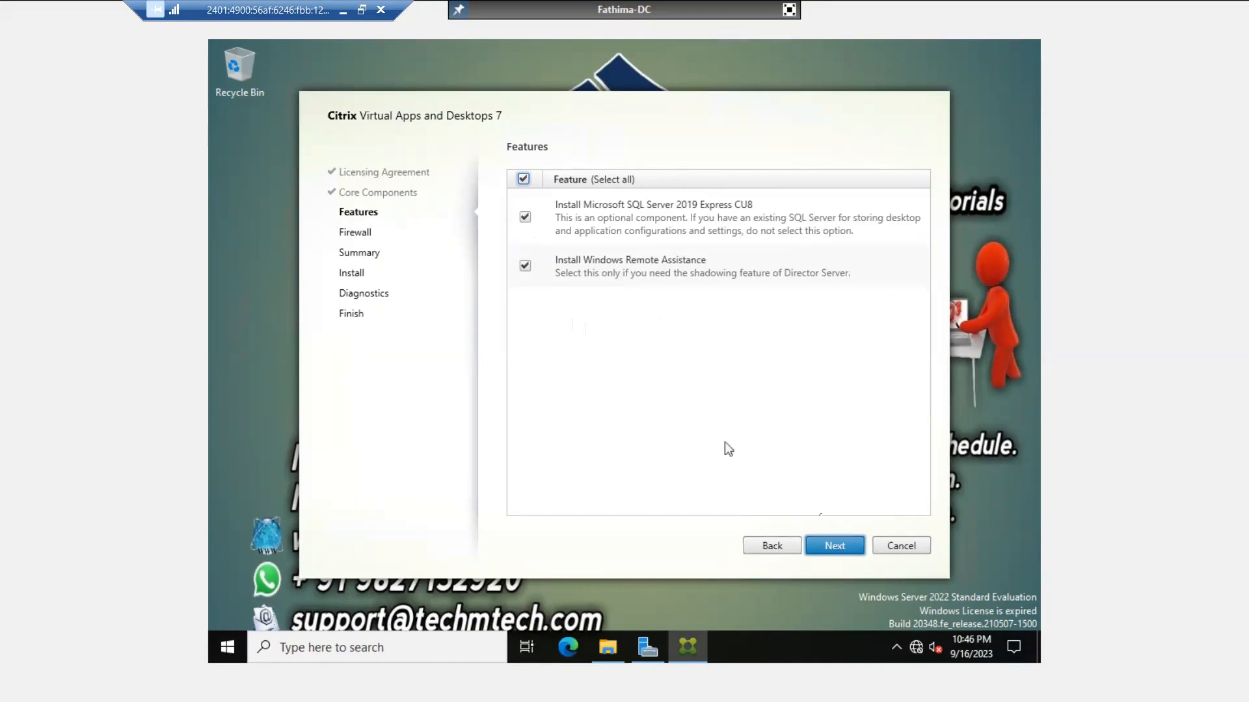
{"action": "left_click", "coordinate": [843, 548]}
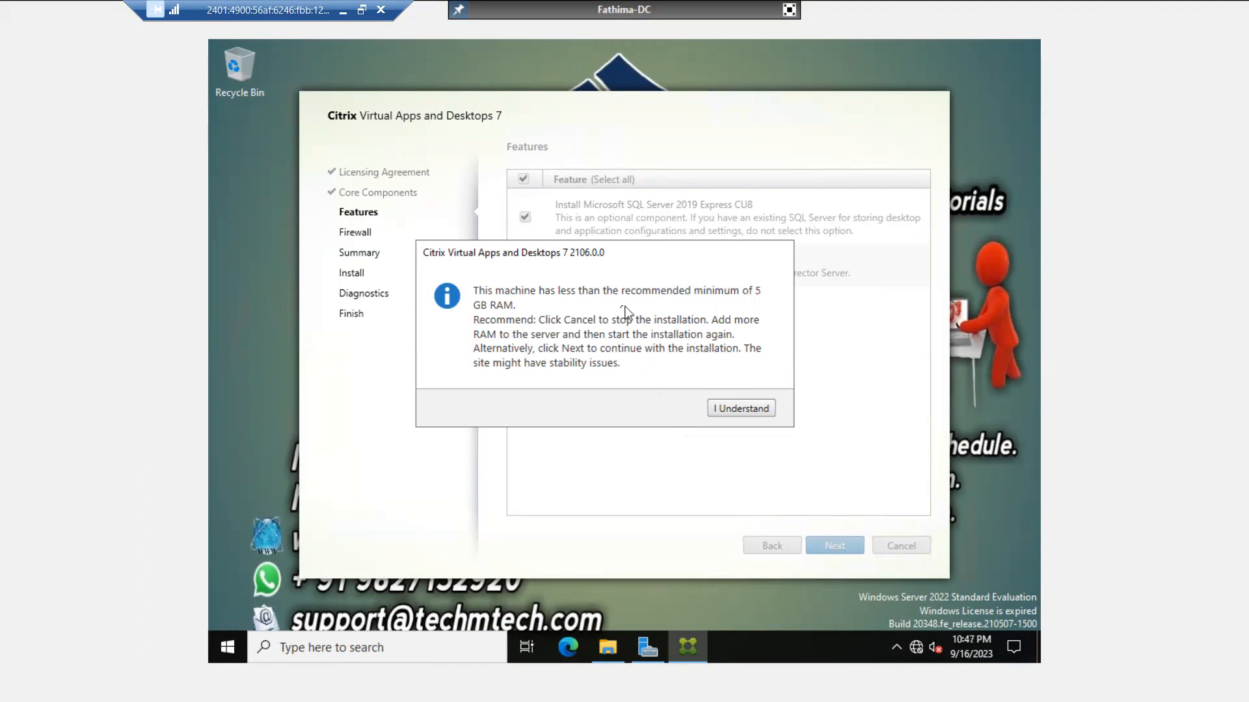
{"action": "left_click", "coordinate": [740, 411]}
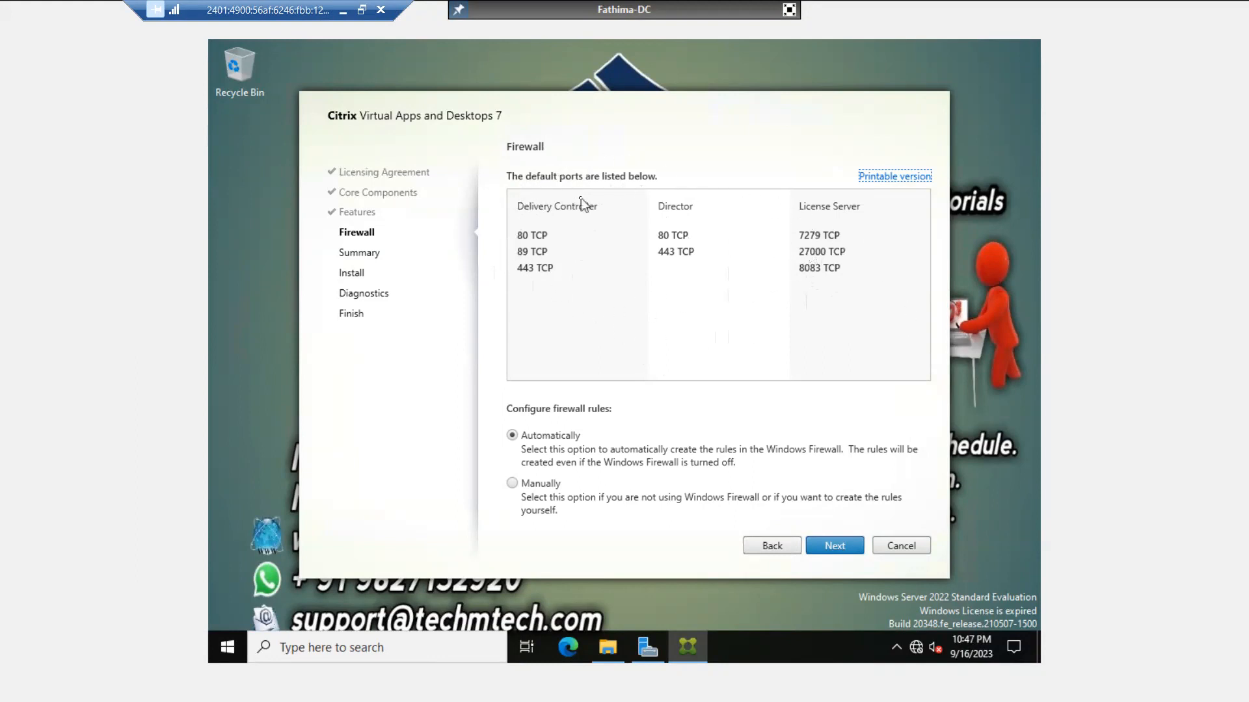
Step: Accept automatic firewall rule configuration, review the installation summary, and start the installation
{"action": "left_click", "coordinate": [835, 545]}
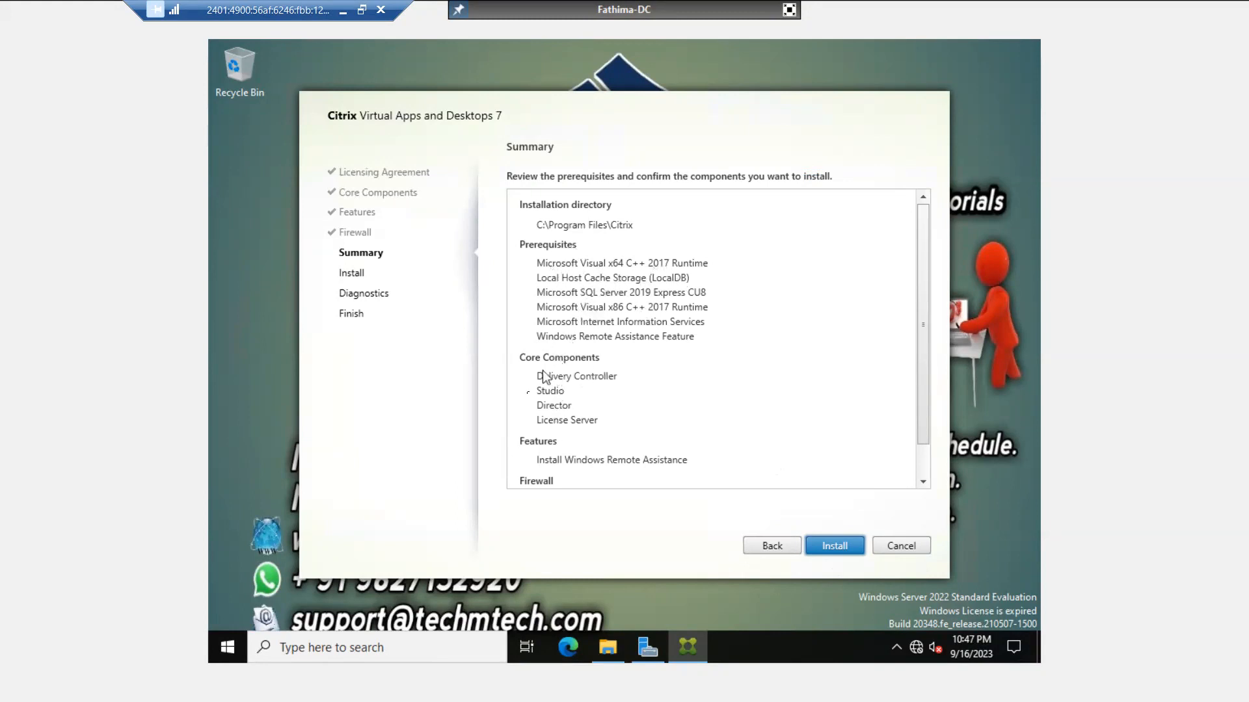
{"action": "left_click", "coordinate": [925, 482]}
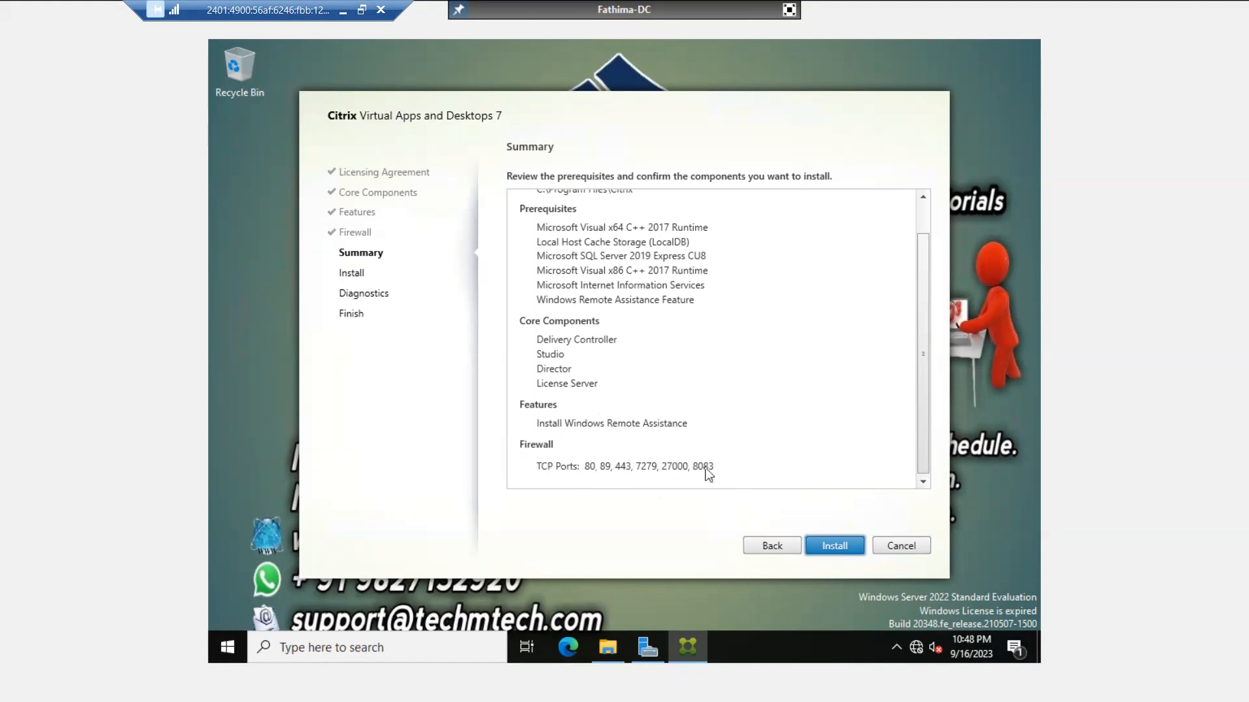
{"action": "left_click", "coordinate": [830, 547]}
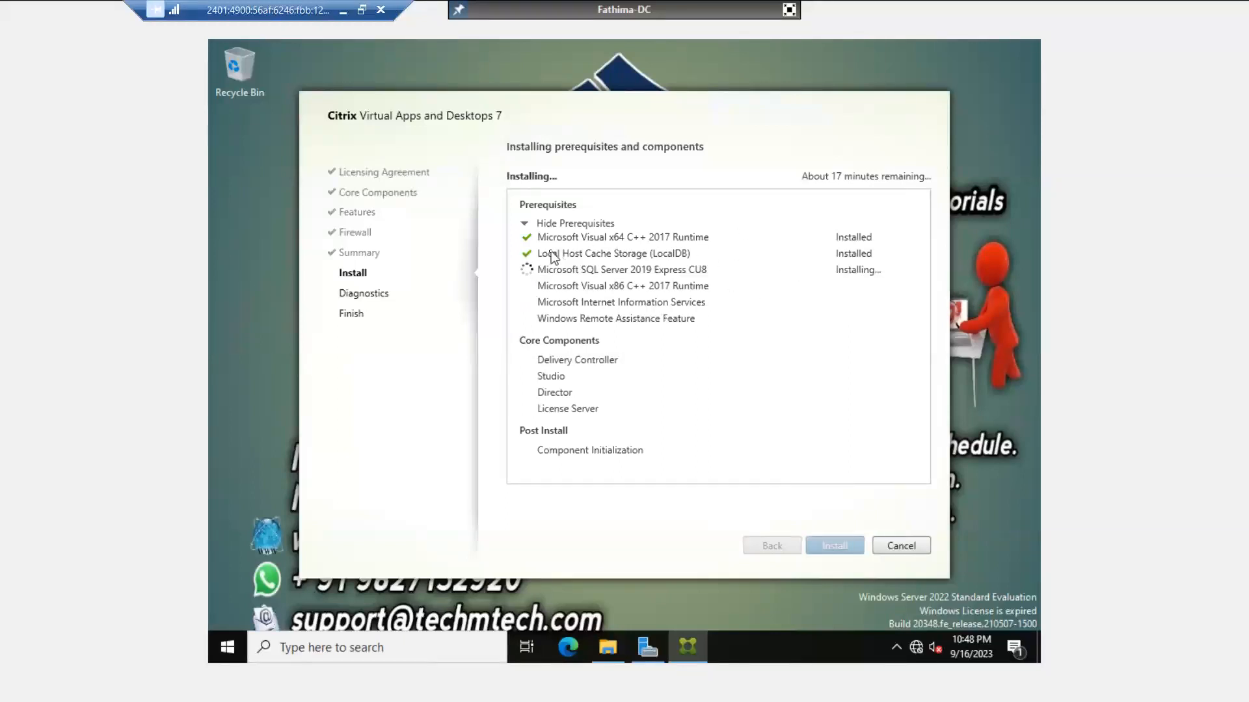
Step: Return the VM console from full screen to the XenCenter window
{"action": "left_click", "coordinate": [788, 9]}
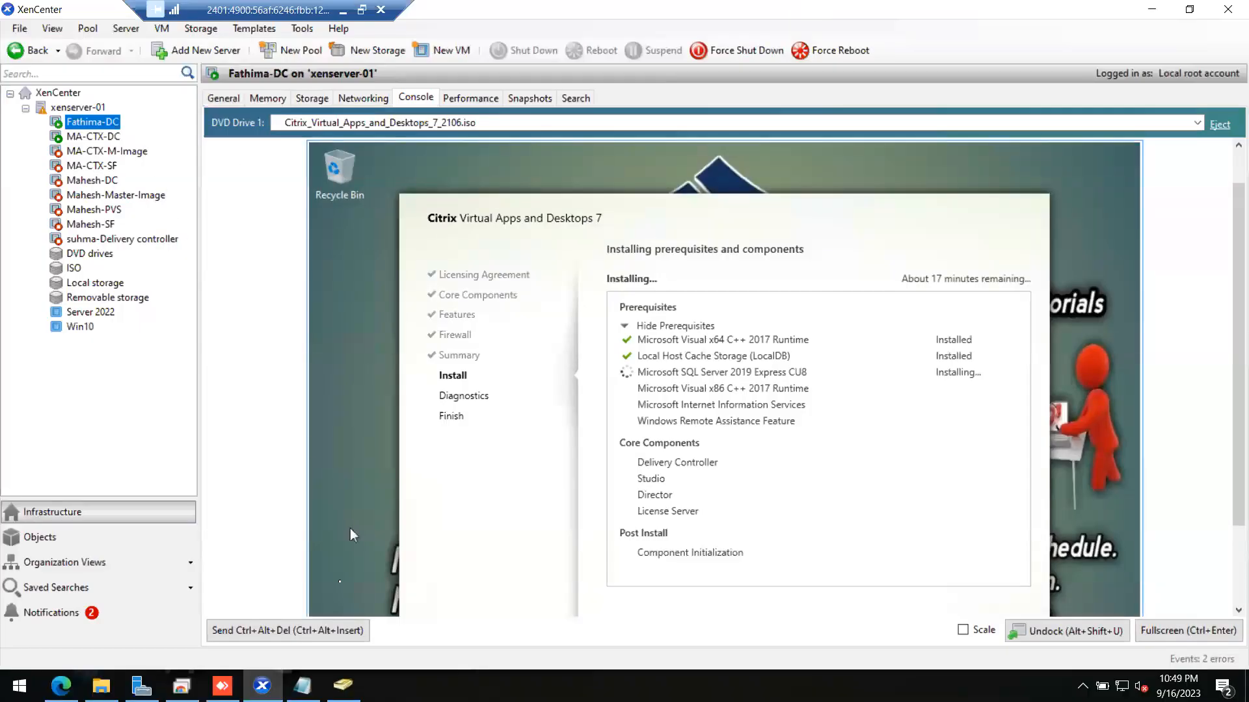
{"action": "left_click", "coordinate": [343, 10]}
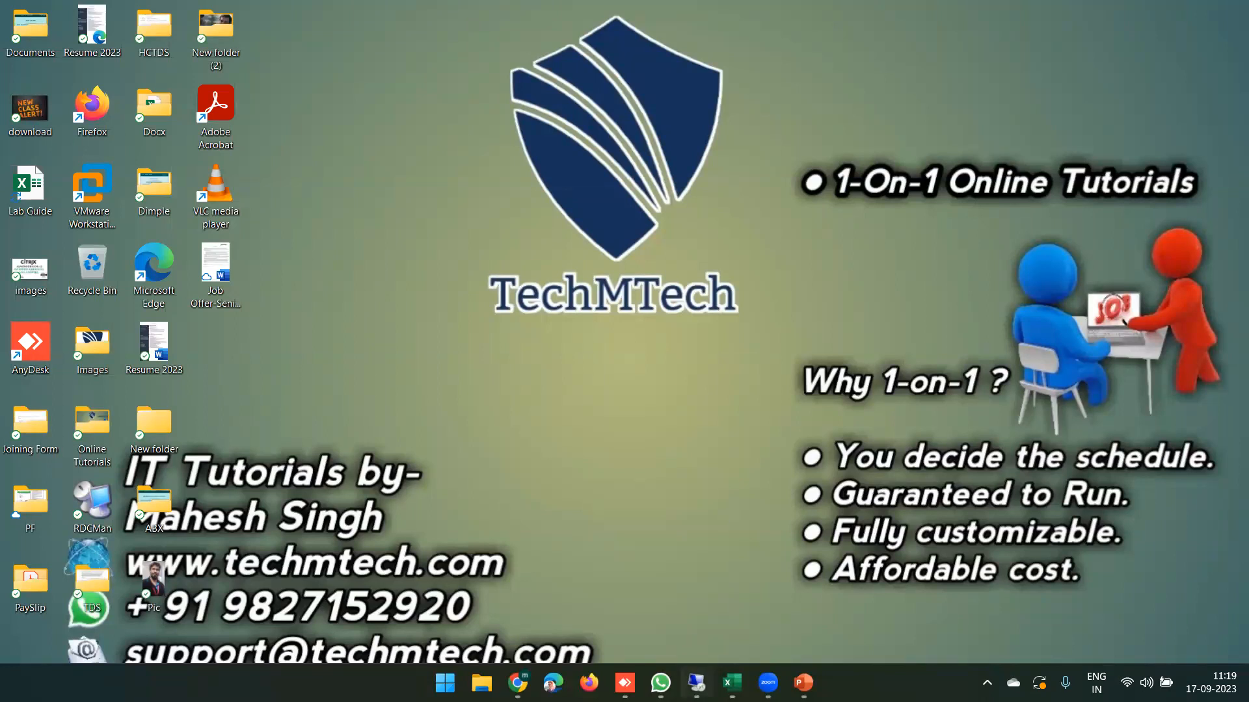
{"action": "left_click", "coordinate": [696, 683]}
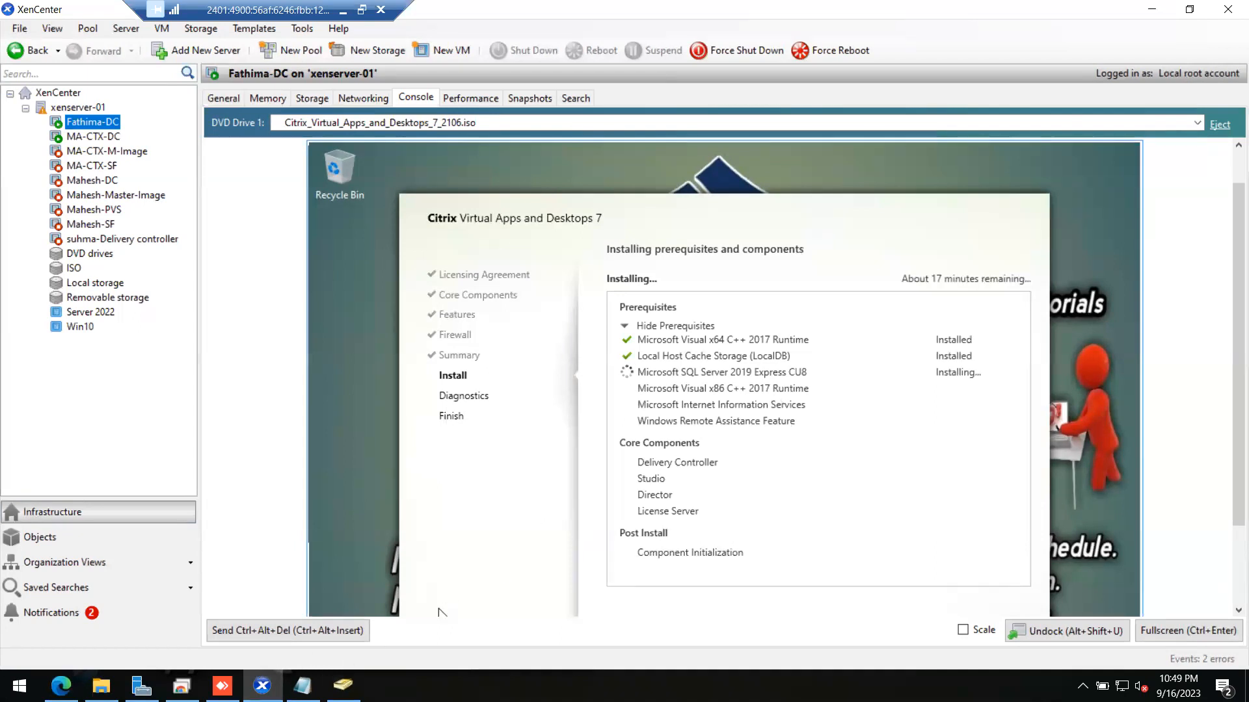
Step: Check which users are signed in to the host with Task Manager, and close it
{"action": "right_click", "coordinate": [434, 686]}
{"action": "left_click", "coordinate": [524, 616]}
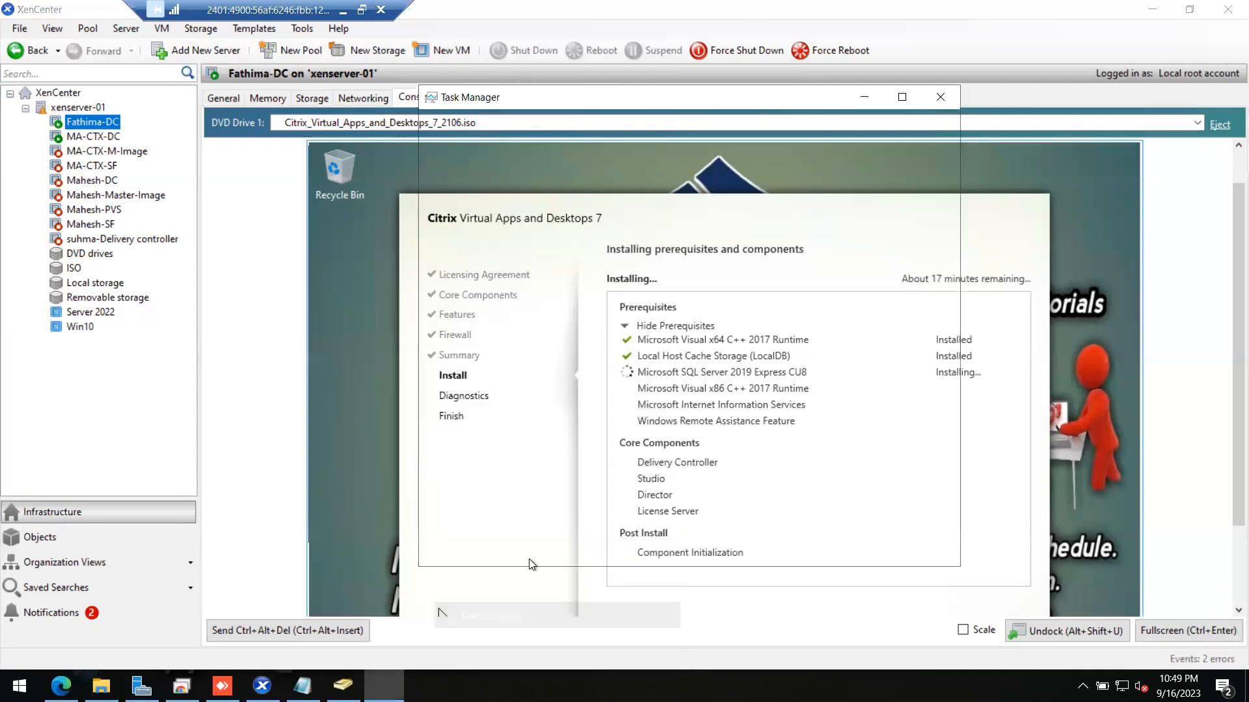
{"action": "left_click", "coordinate": [545, 138]}
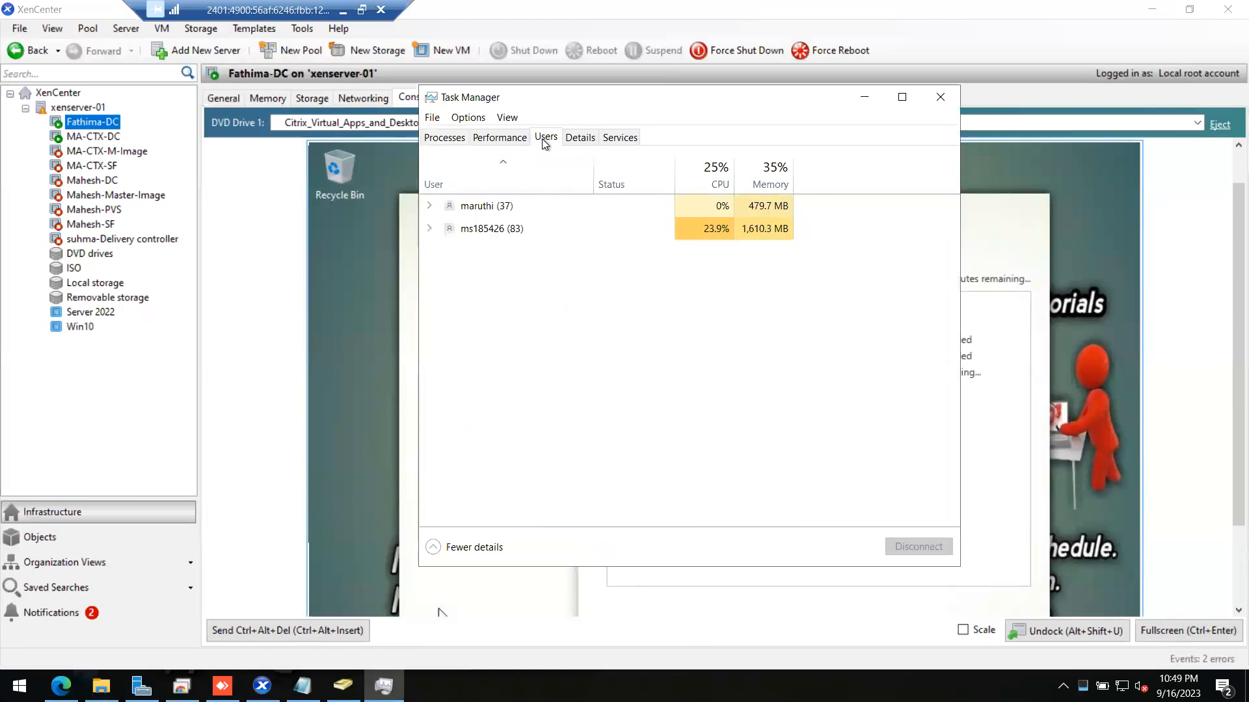
{"action": "left_click", "coordinate": [944, 99]}
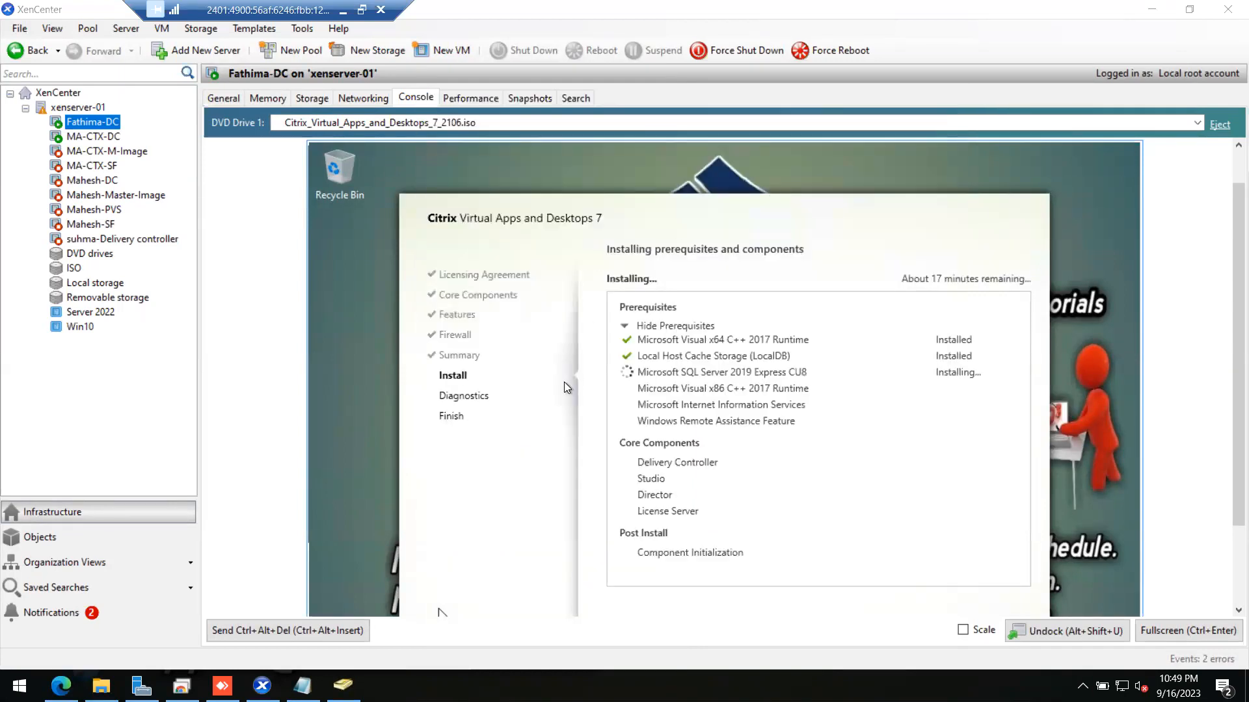
{"action": "left_click", "coordinate": [101, 138]}
{"action": "left_click", "coordinate": [92, 123]}
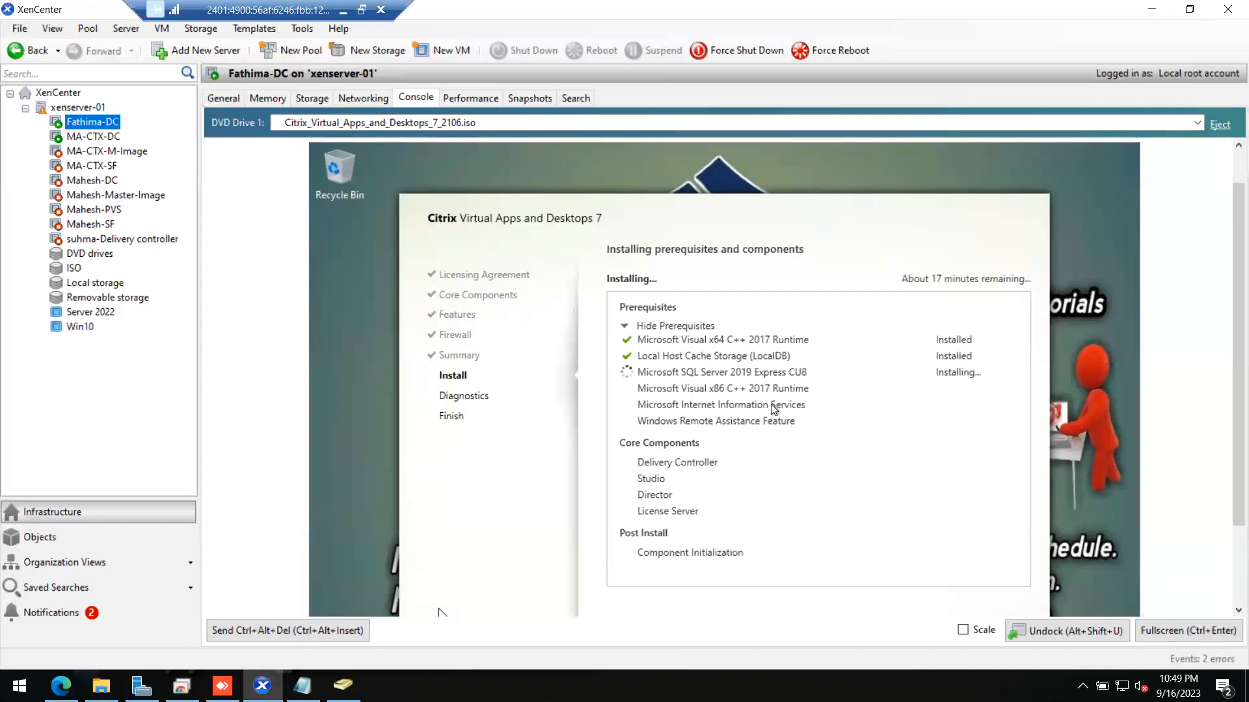
{"action": "left_click", "coordinate": [1152, 11]}
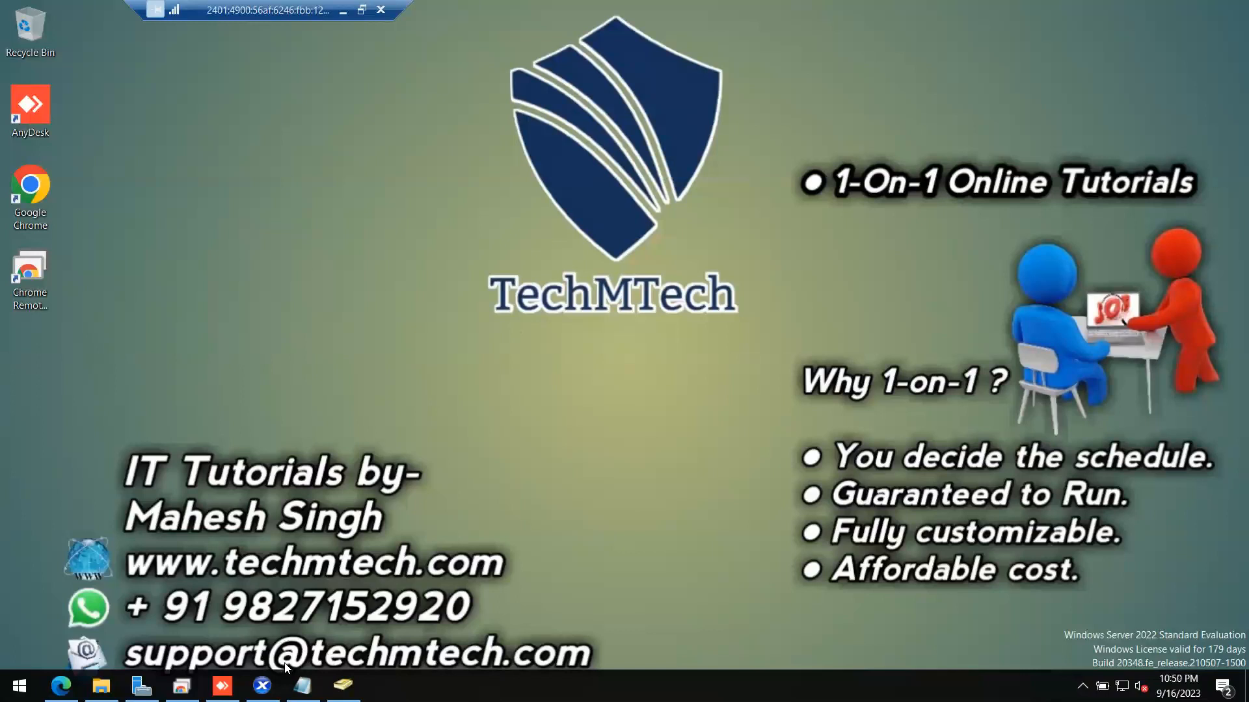
{"action": "left_click", "coordinate": [262, 685]}
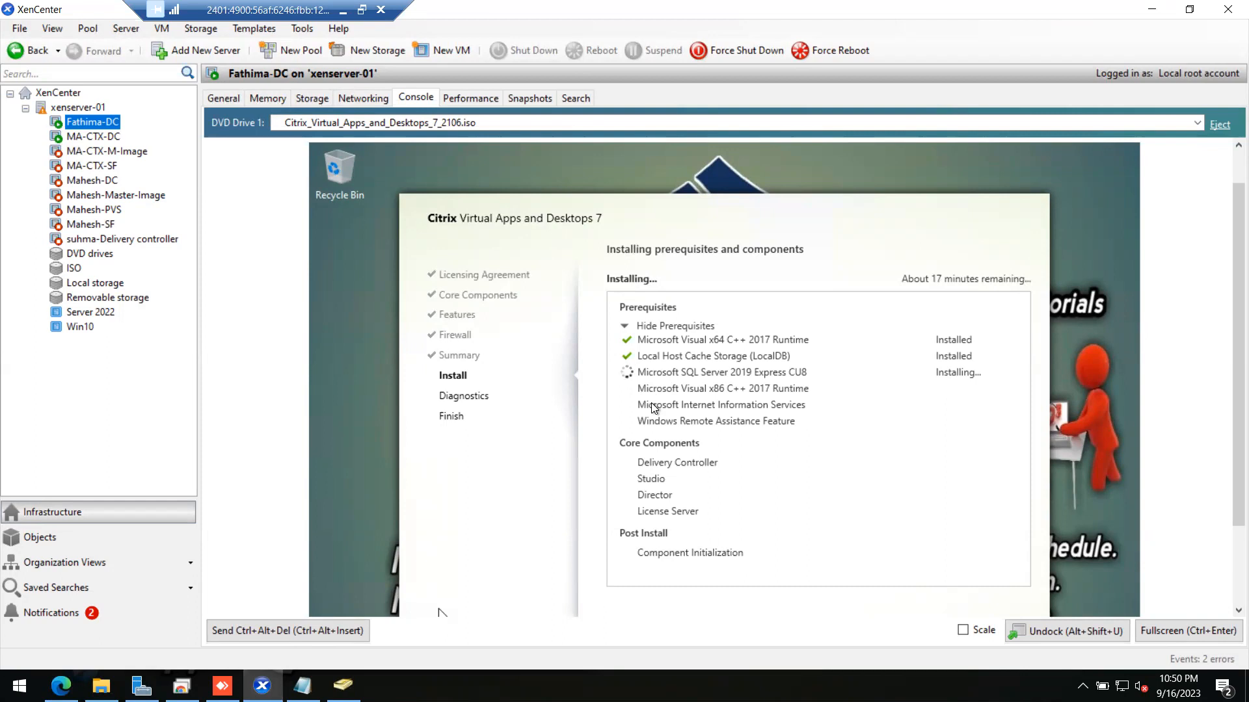
Step: Open the MA-CTX-DC console in scaled full-screen view and name the Site Setup network resources Xen-N-01
{"action": "left_click", "coordinate": [100, 138]}
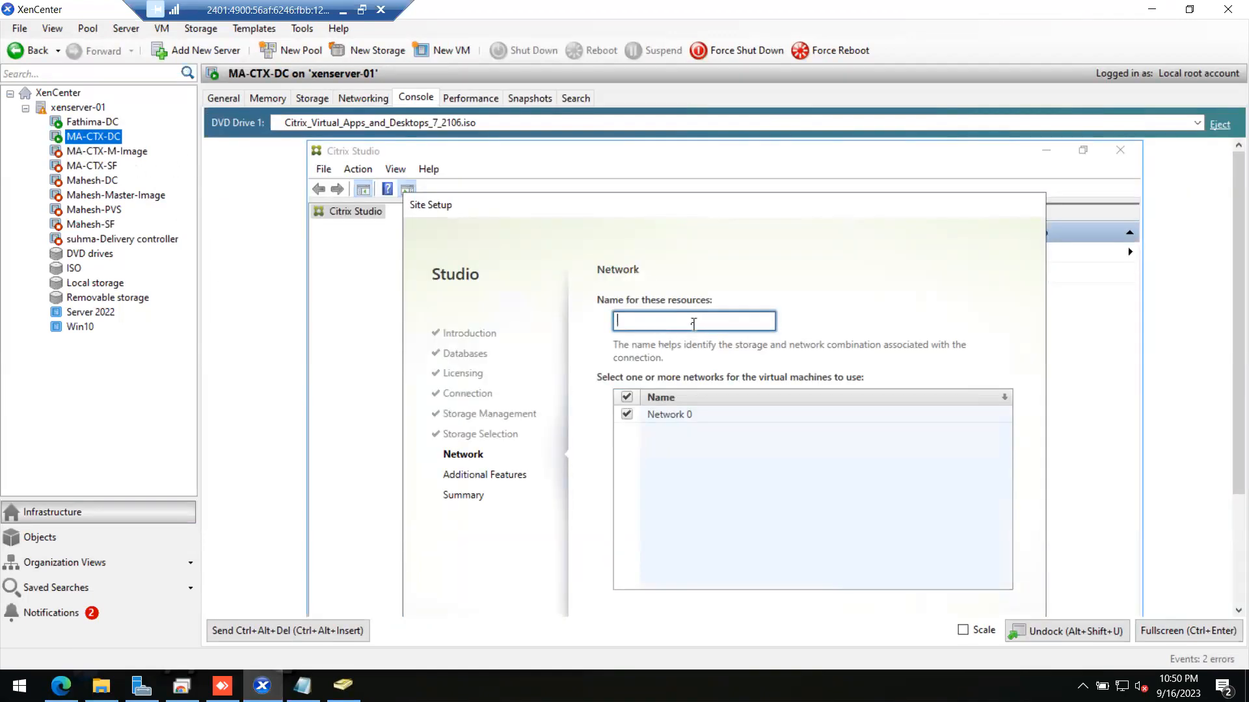
{"action": "left_click", "coordinate": [962, 630]}
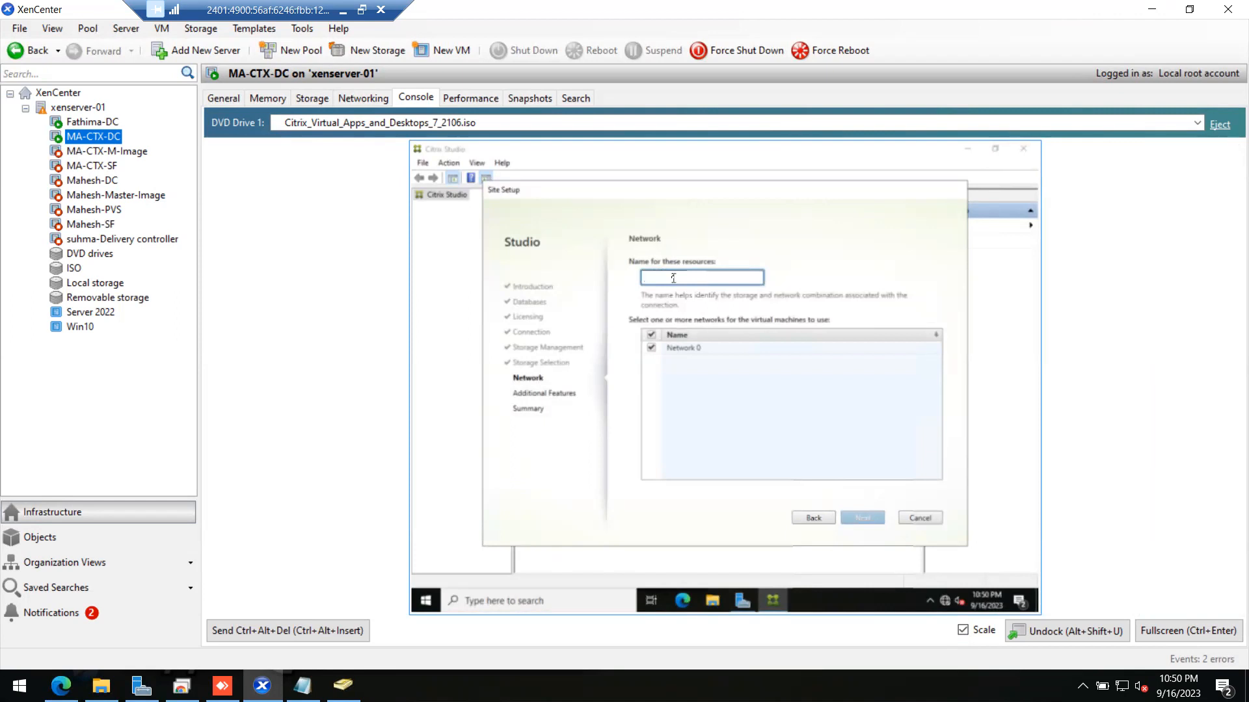
{"action": "type", "text": "Xe"}
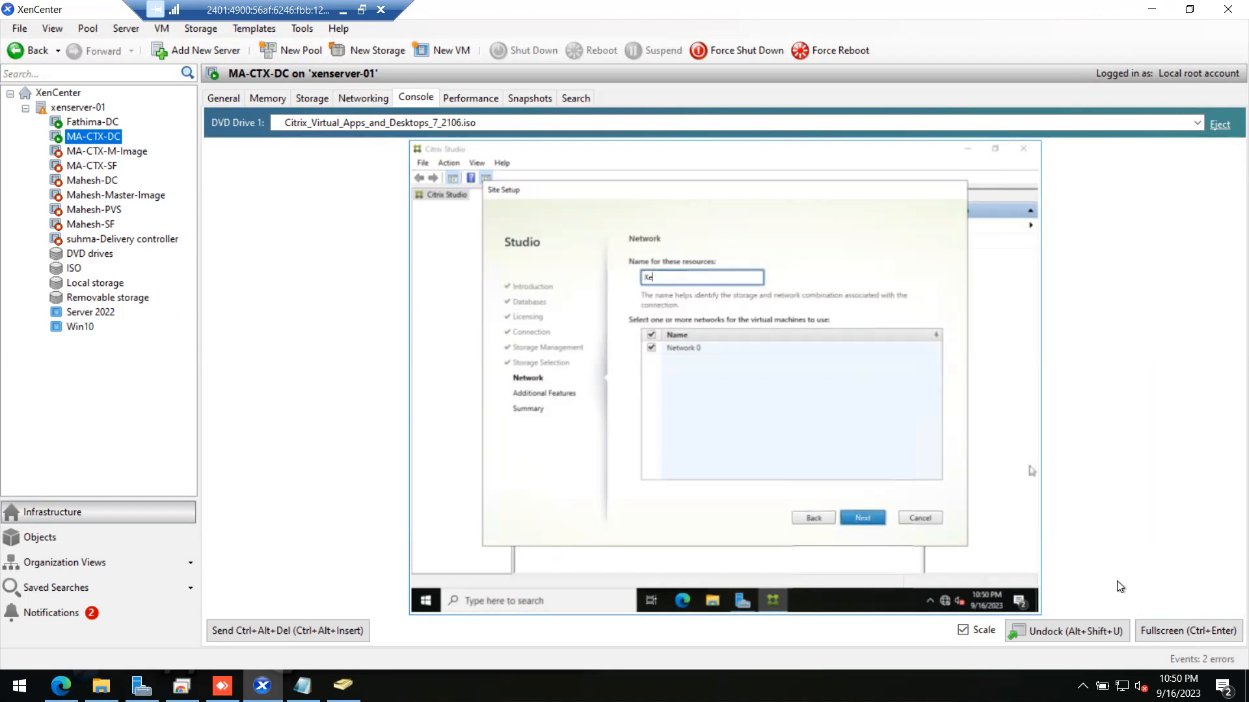
{"action": "left_click", "coordinate": [1188, 630]}
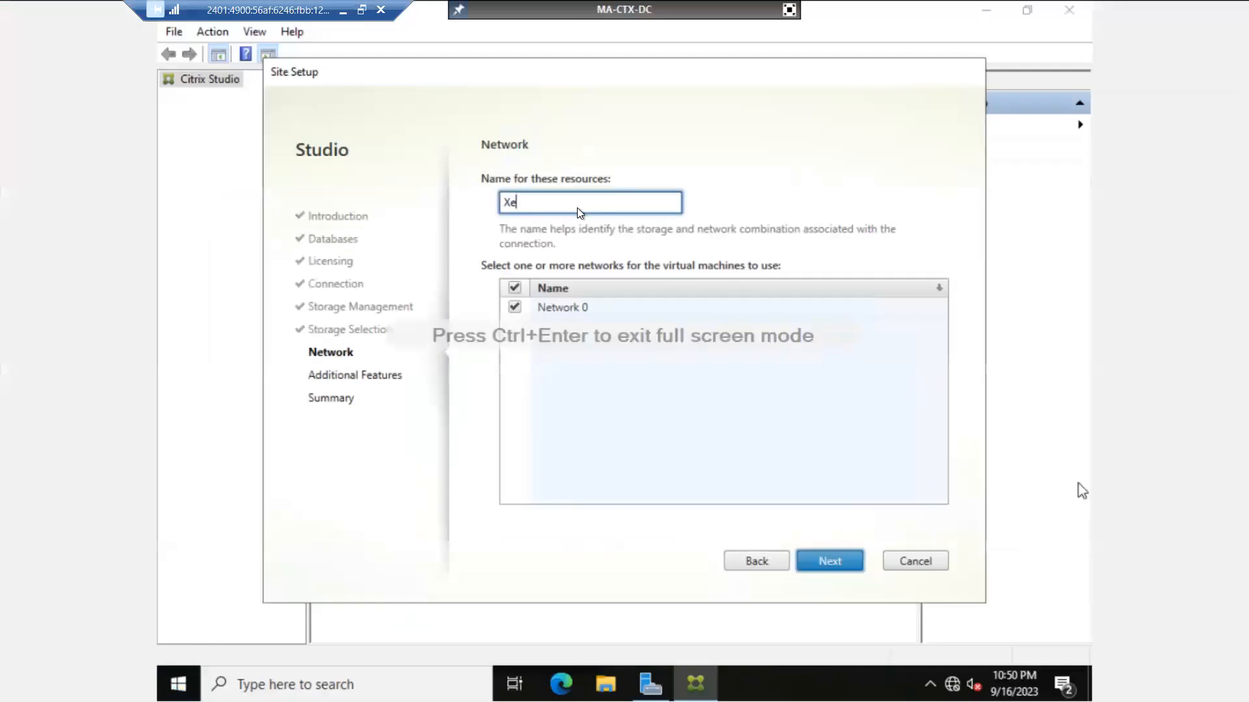
{"action": "type", "text": "n"}
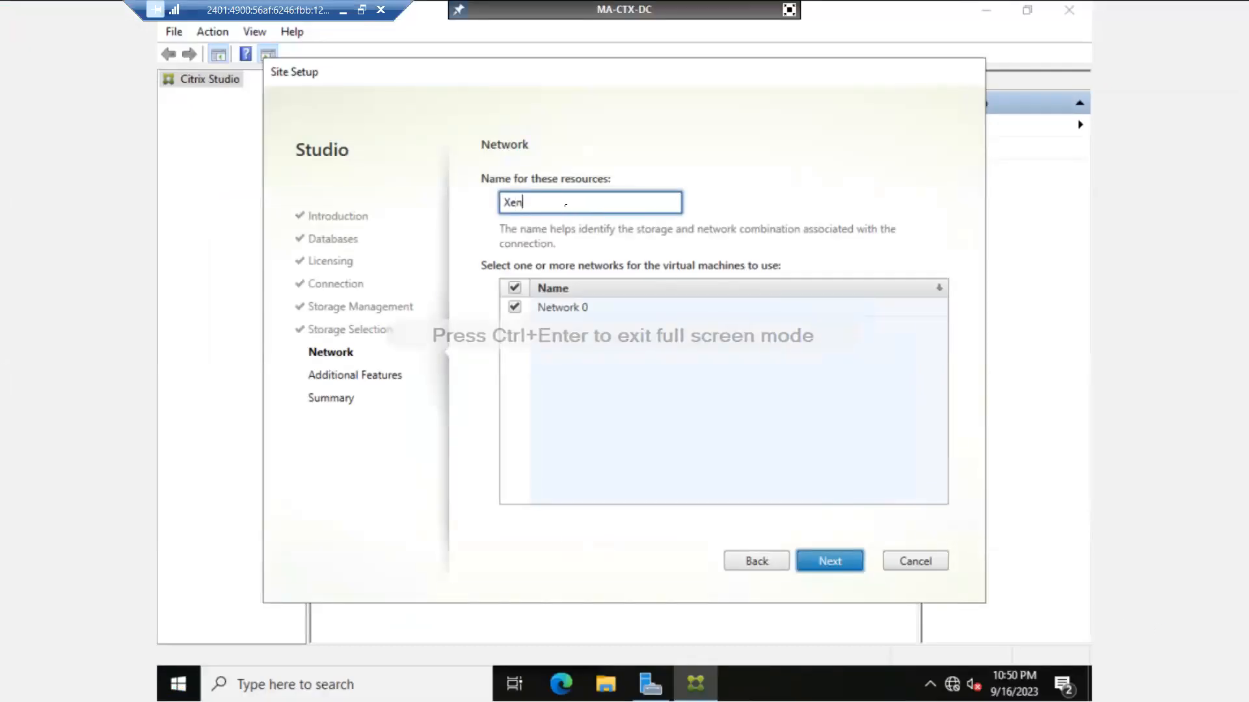
{"action": "type", "text": "-N"}
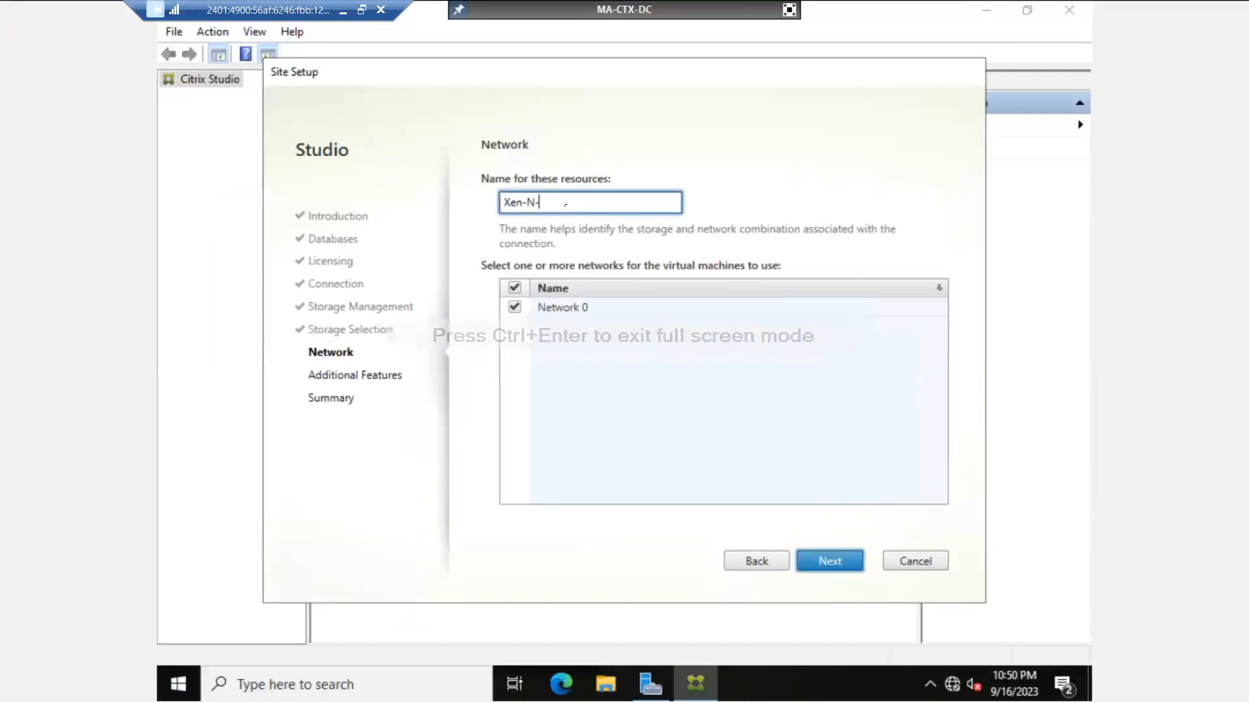
{"action": "type", "text": "-01"}
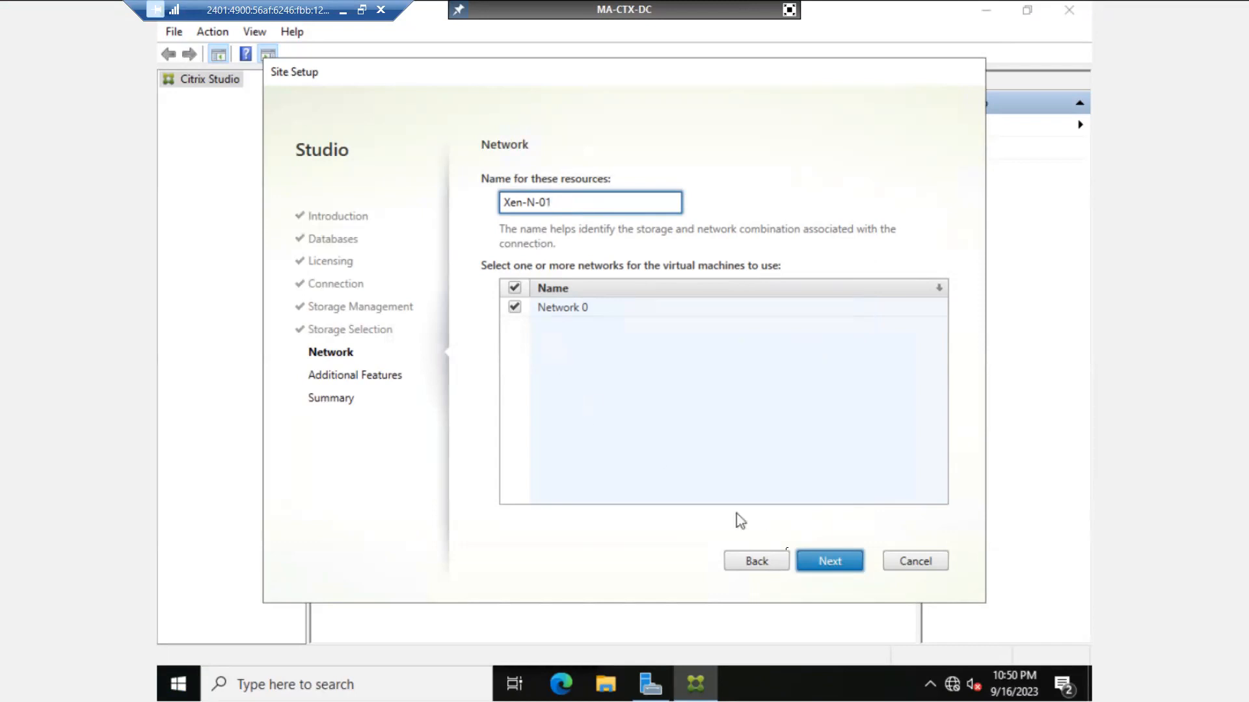
Step: Go back to the Connection page of Site Setup, rename the connection to Xen-Hyp-01, and submit the connection details
{"action": "left_click", "coordinate": [754, 560]}
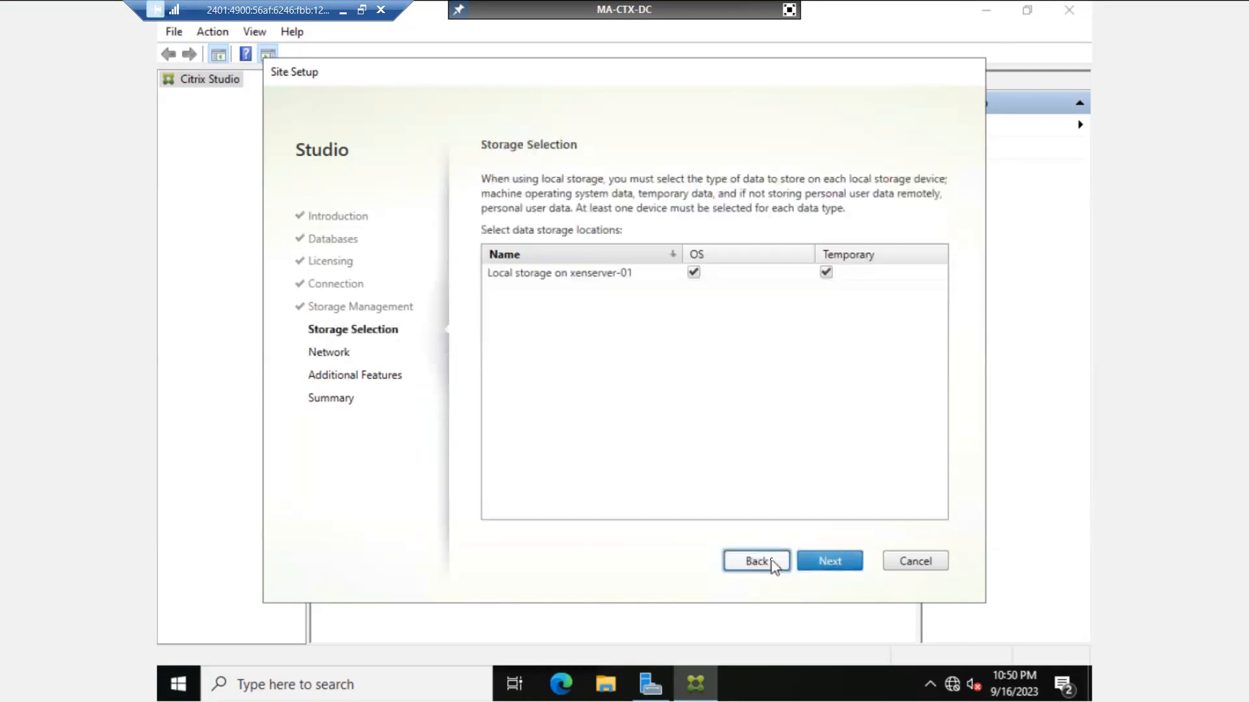
{"action": "left_click", "coordinate": [759, 562]}
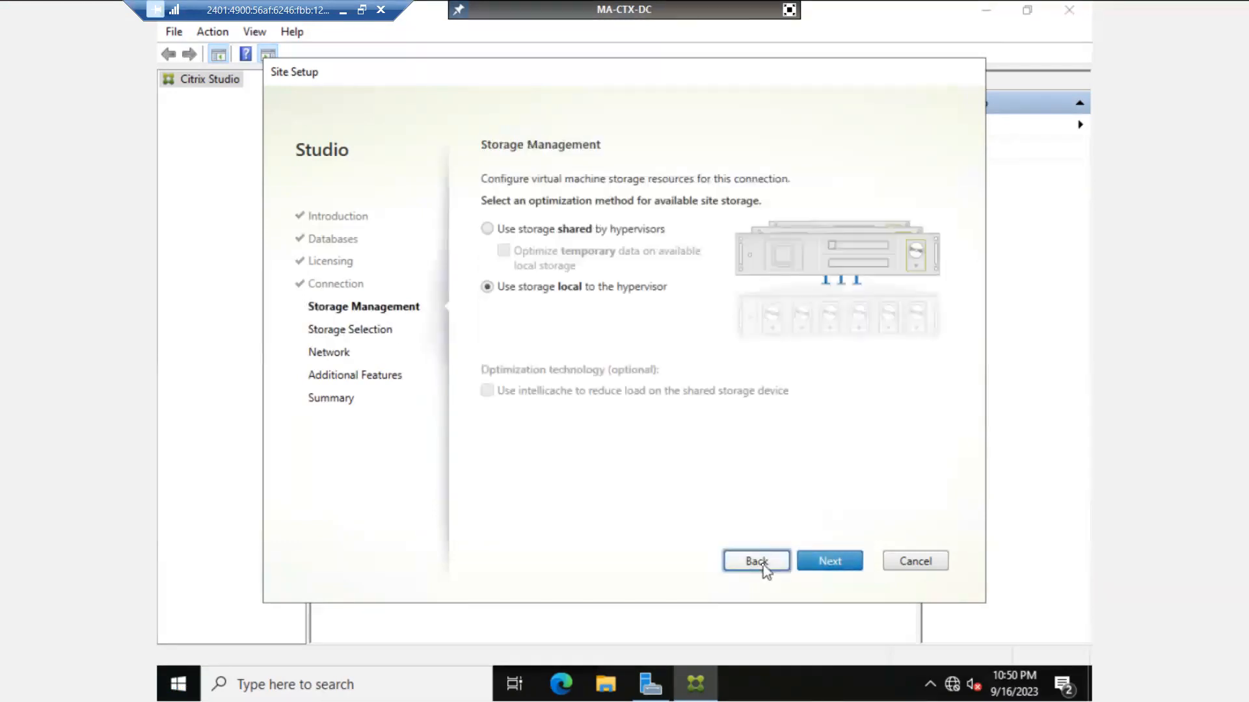
{"action": "left_click", "coordinate": [756, 561]}
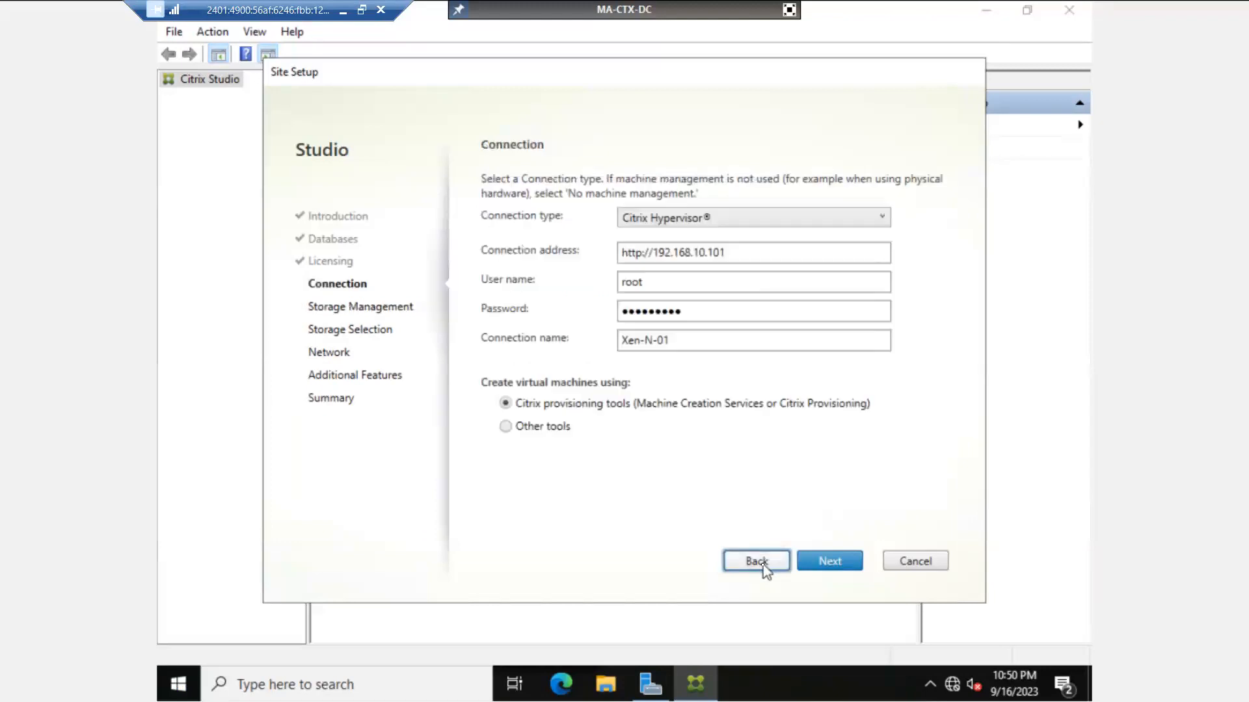
{"action": "triple_click", "coordinate": [680, 343]}
{"action": "key", "text": "BackSpace"}
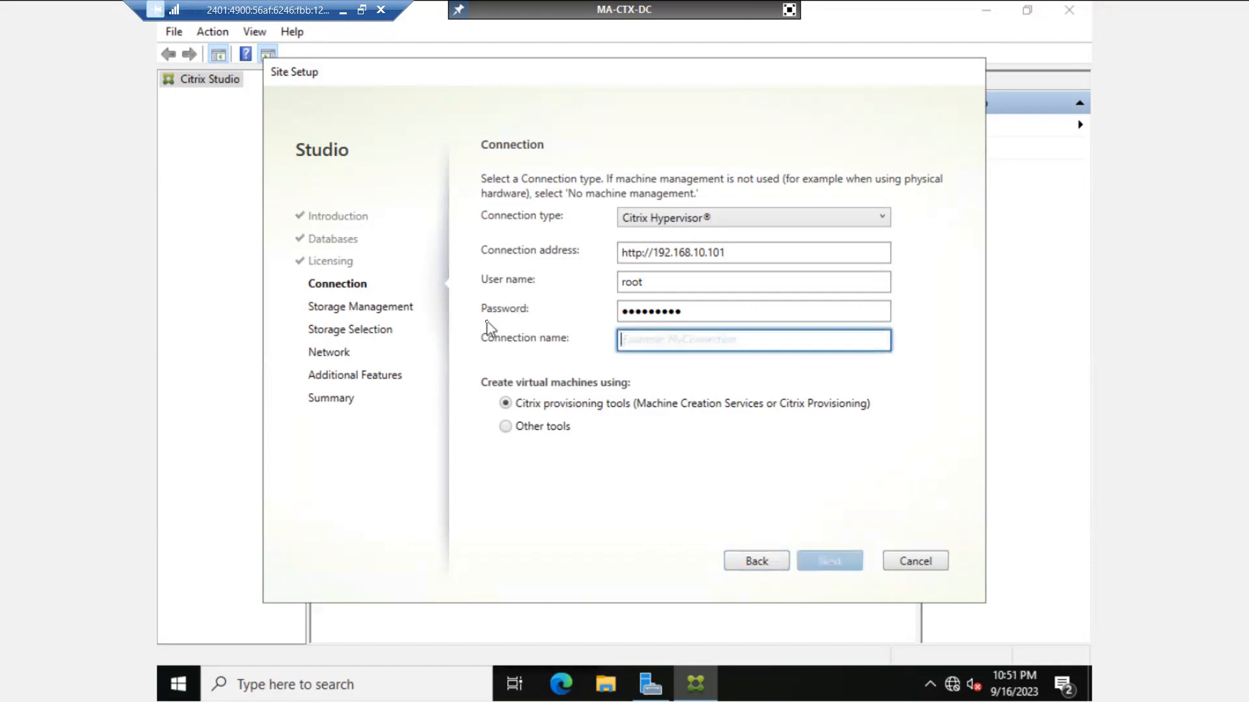
{"action": "type", "text": "Xin"}
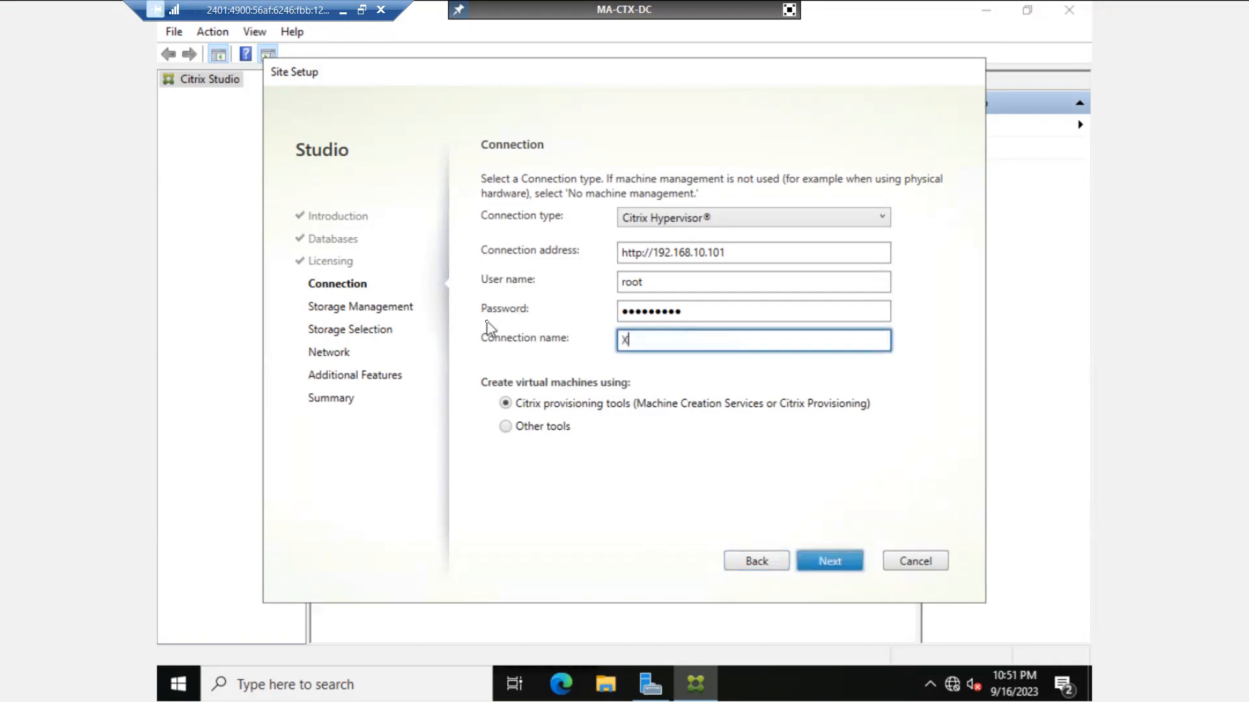
{"action": "key", "text": "BackSpace"}
{"action": "key", "text": "BackSpace"}
{"action": "type", "text": "en-"}
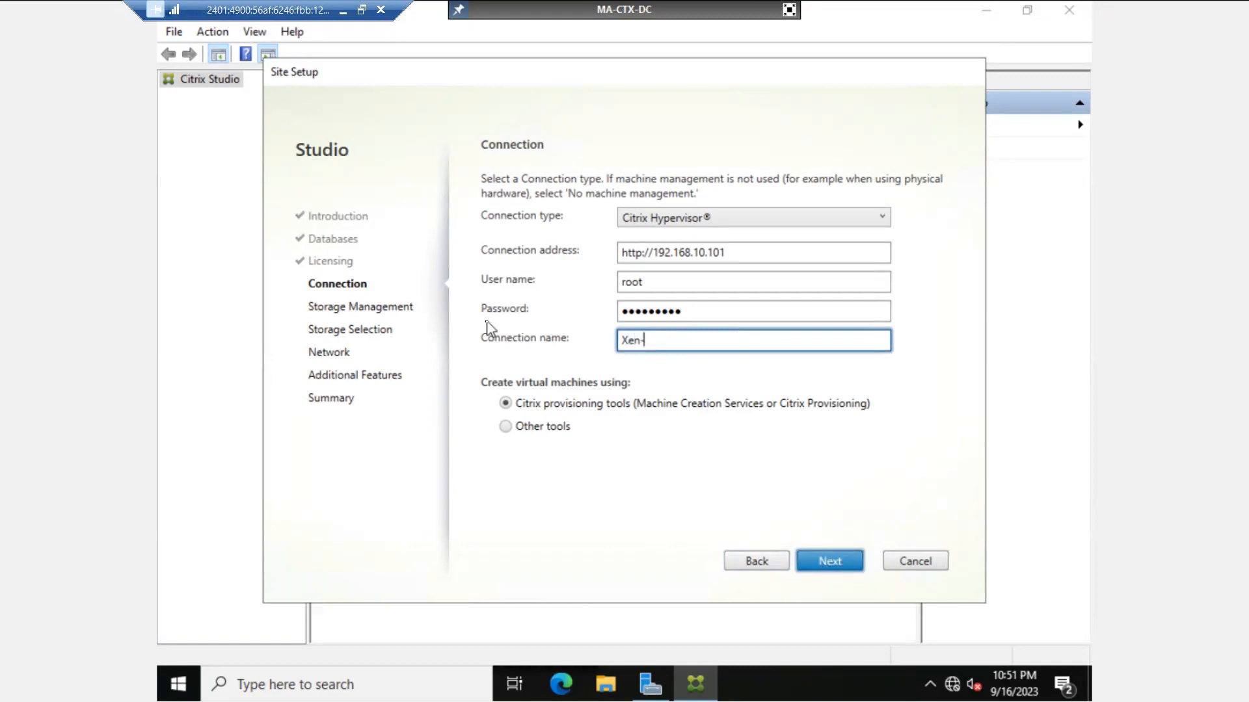
{"action": "type", "text": "Hyp-01"}
{"action": "left_click", "coordinate": [825, 563]}
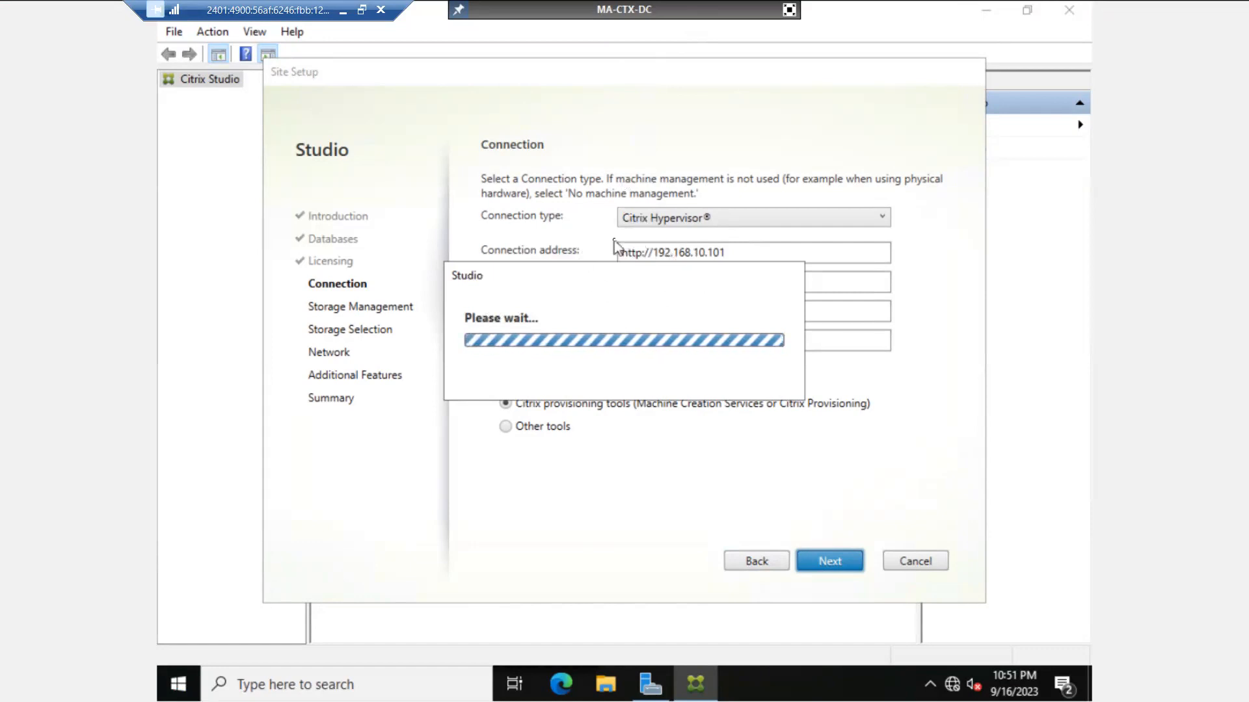
Step: Check the component installation progress on the other running VM, and return to the MA-CTX-DC console in full screen
{"action": "left_click", "coordinate": [789, 10]}
{"action": "left_click", "coordinate": [95, 122]}
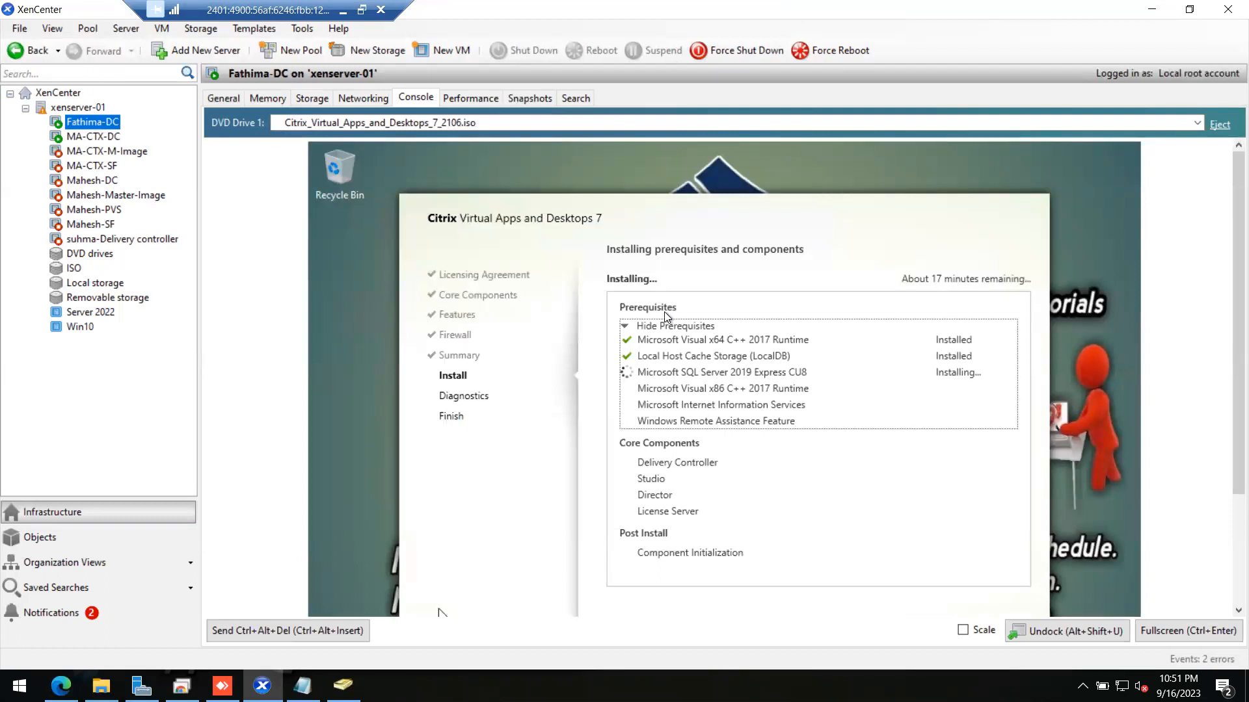
{"action": "left_click", "coordinate": [91, 137]}
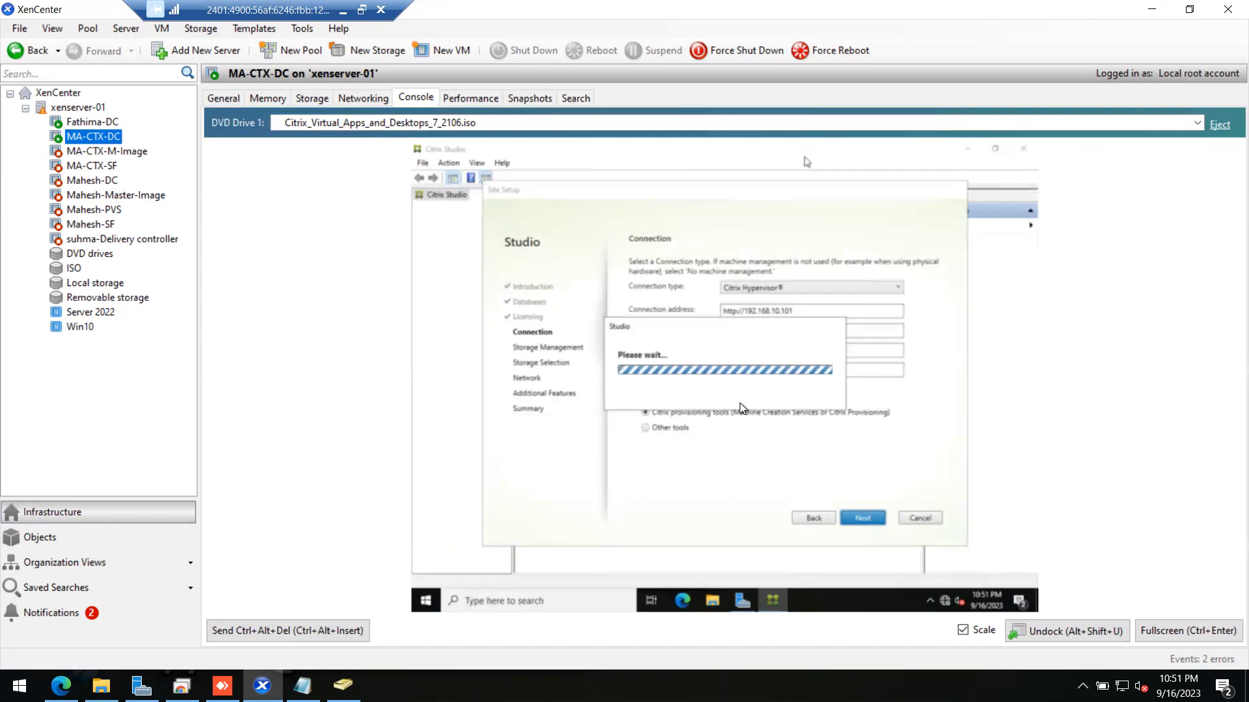
{"action": "left_click", "coordinate": [1155, 634]}
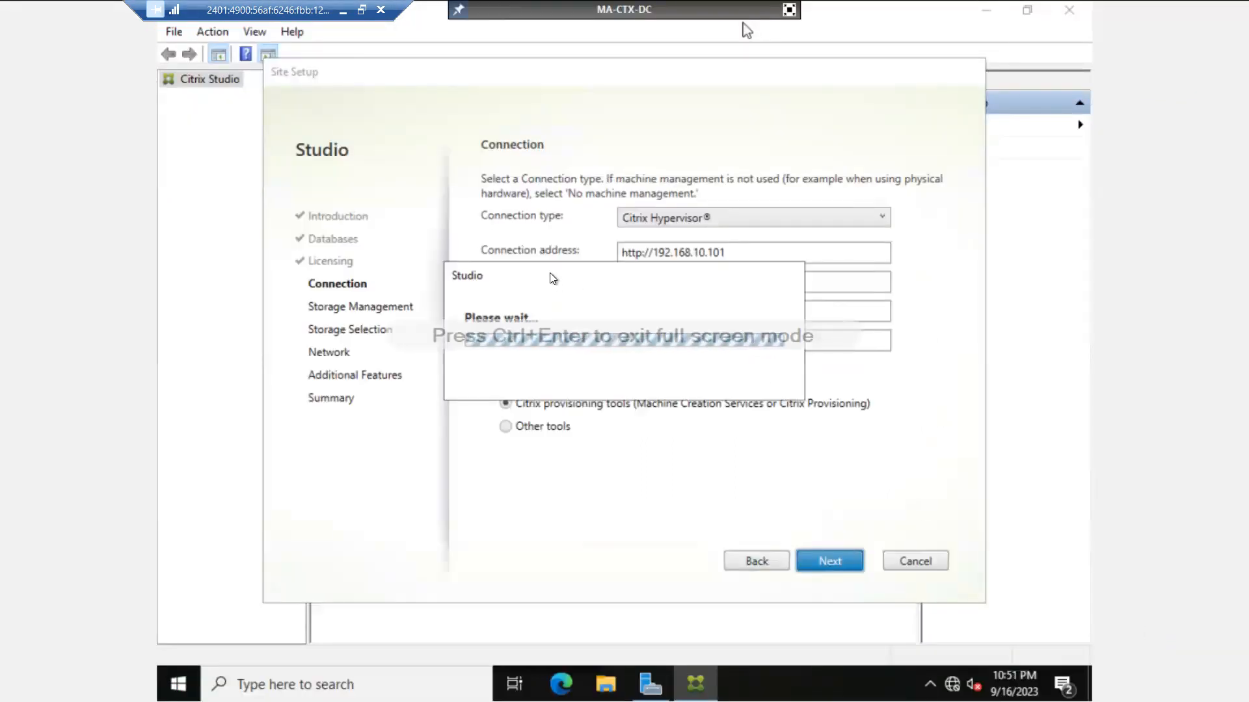
Step: Accept local storage, Network 0 and no additional features, and finish Site Setup to create the Bangalore site
{"action": "left_click", "coordinate": [826, 559]}
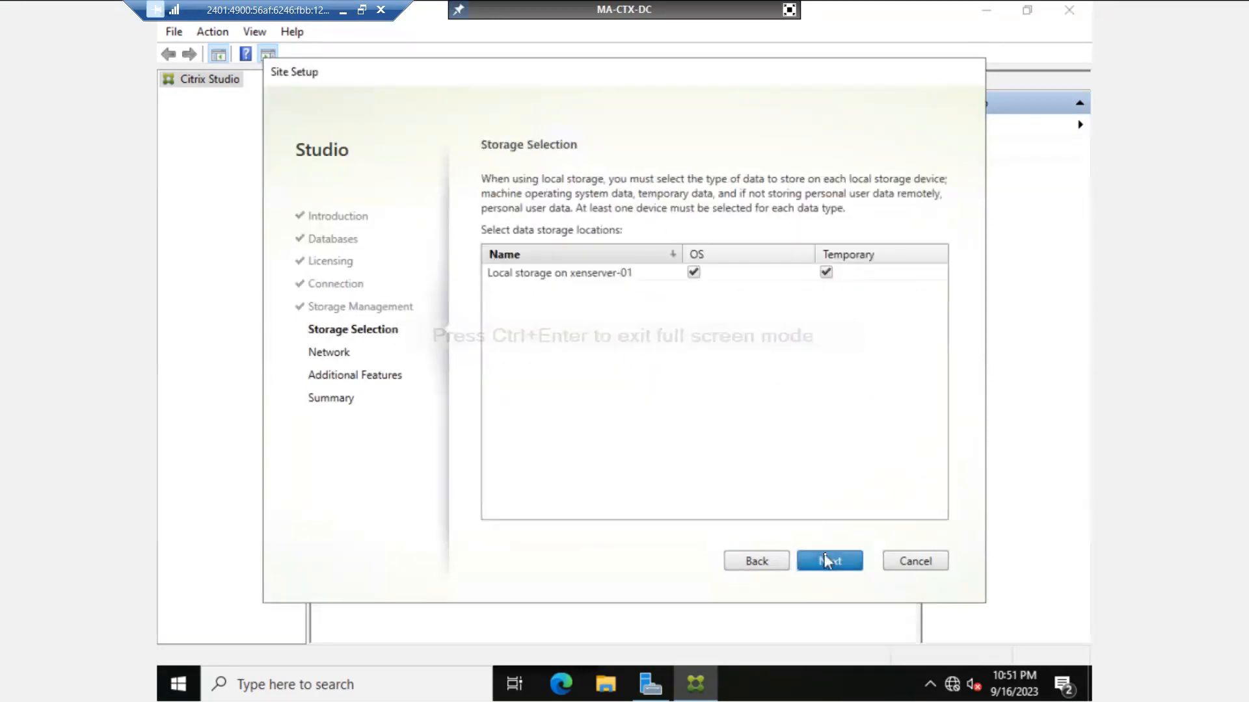
{"action": "left_click", "coordinate": [826, 559]}
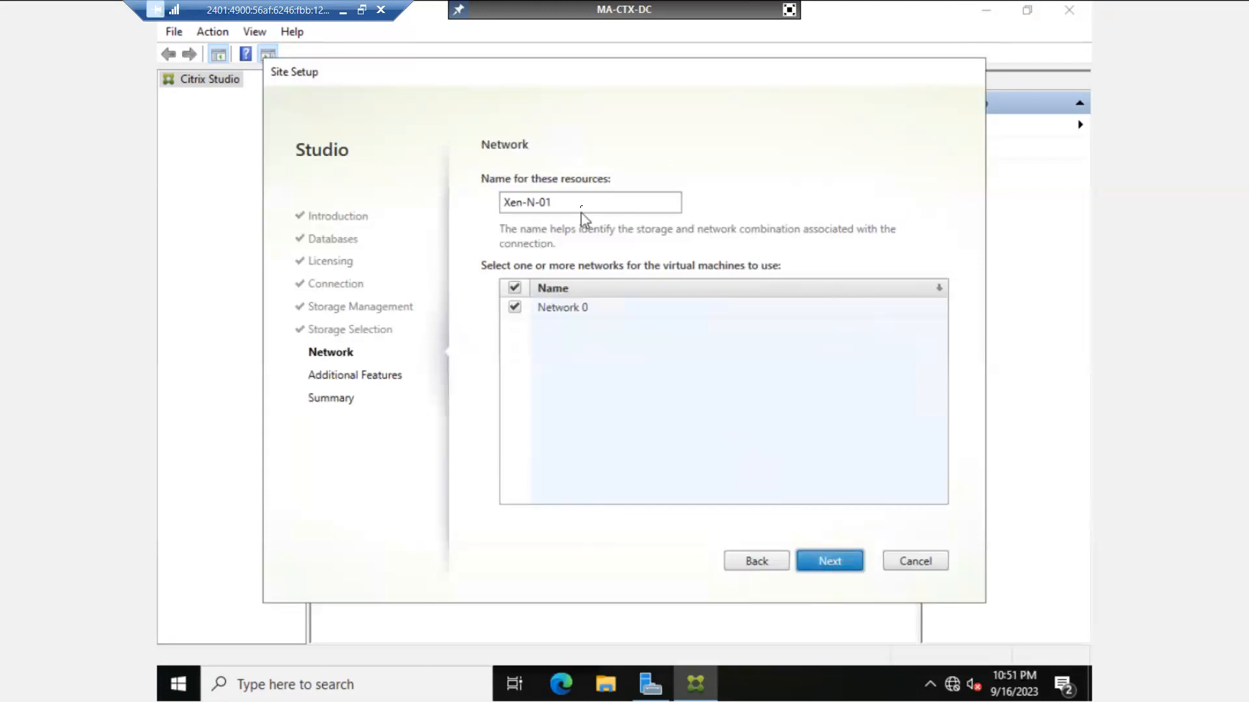
{"action": "left_click", "coordinate": [827, 563]}
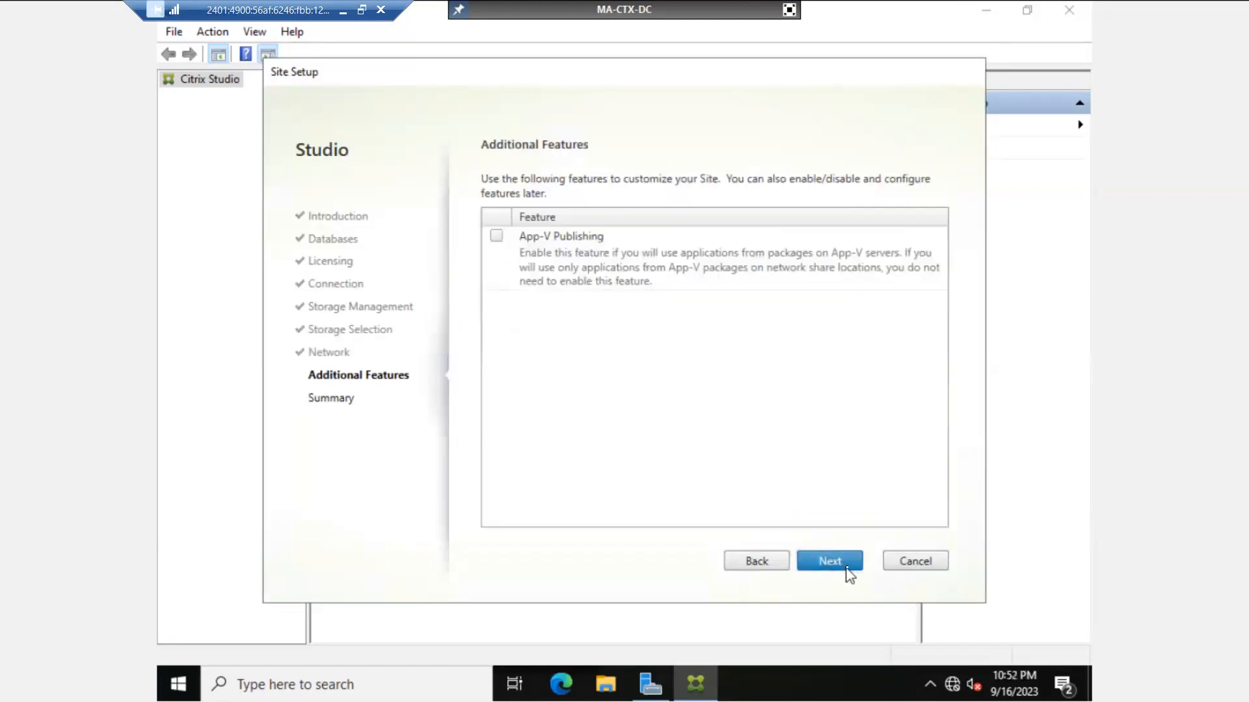
{"action": "left_click", "coordinate": [846, 571]}
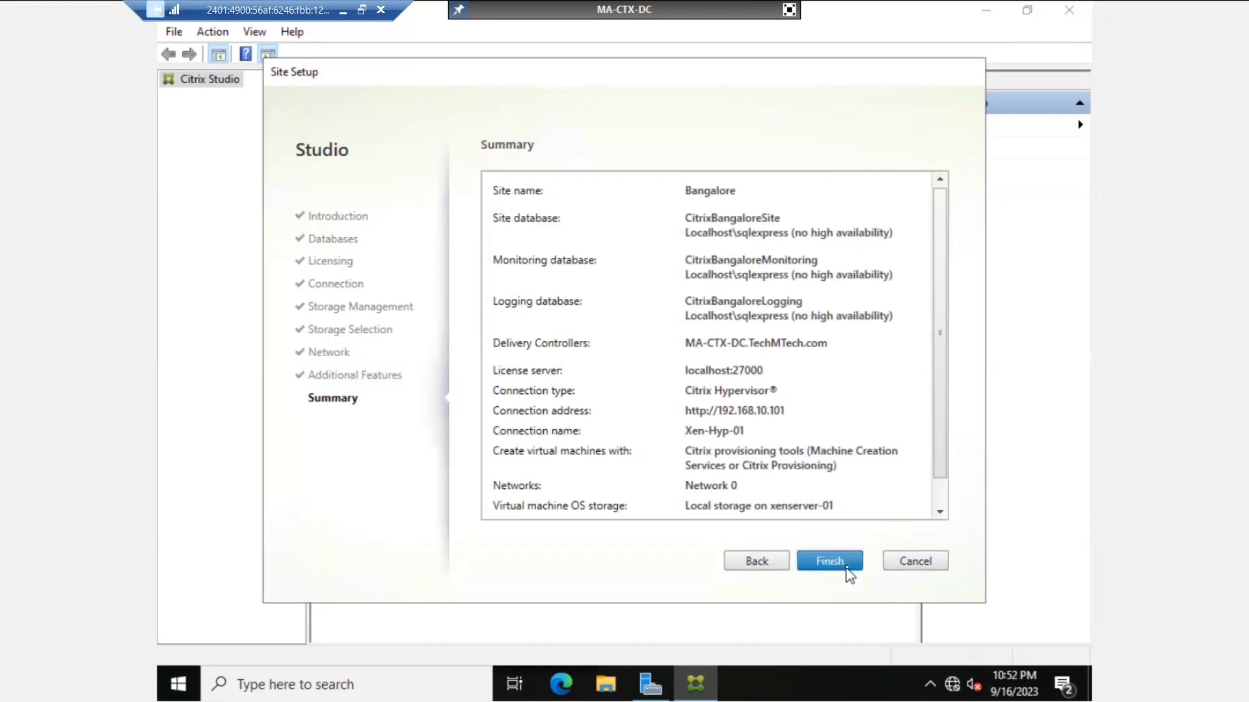
{"action": "left_click", "coordinate": [848, 573]}
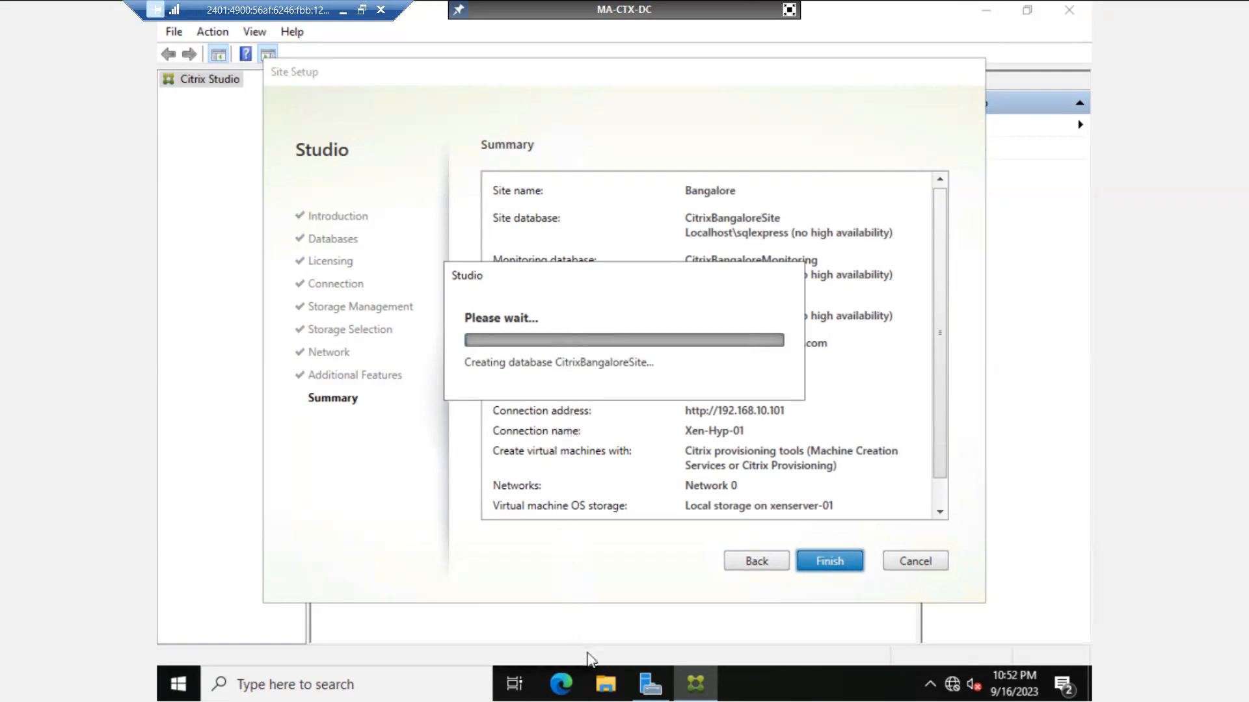
Step: Browse the contents of Local Disk (C:) on the MA-CTX-DC VM in File Explorer
{"action": "left_click", "coordinate": [605, 686]}
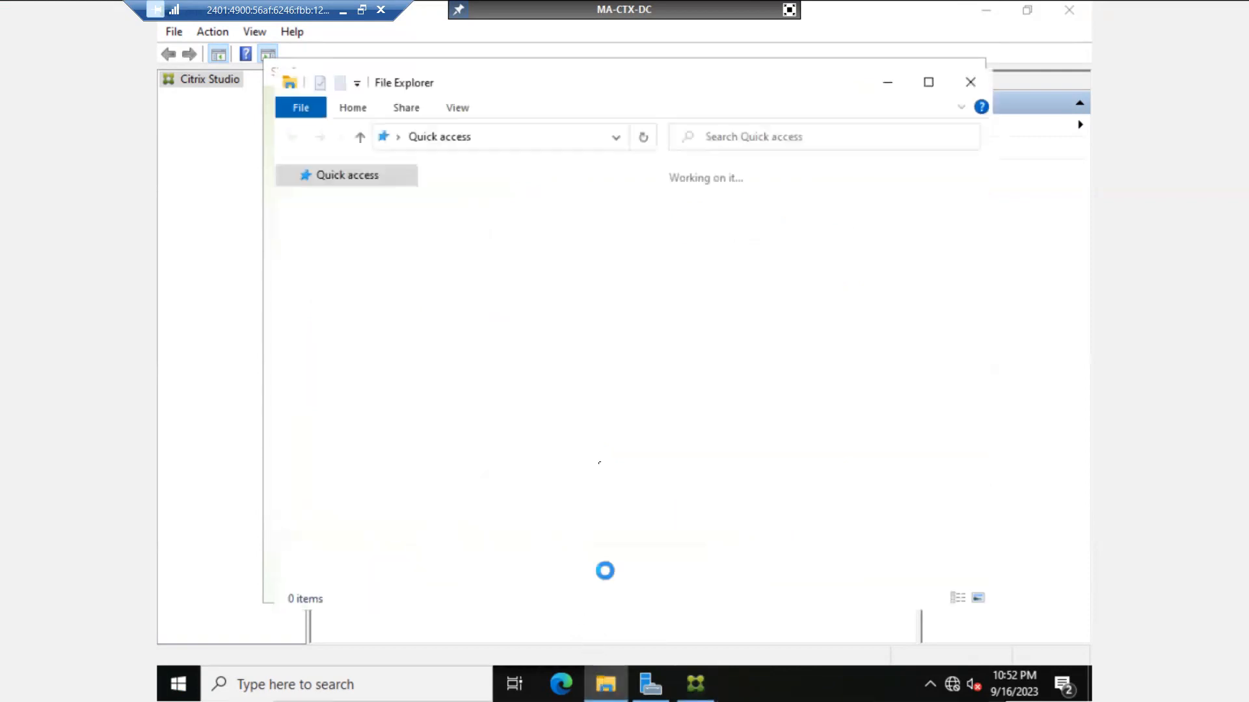
{"action": "left_click", "coordinate": [339, 302]}
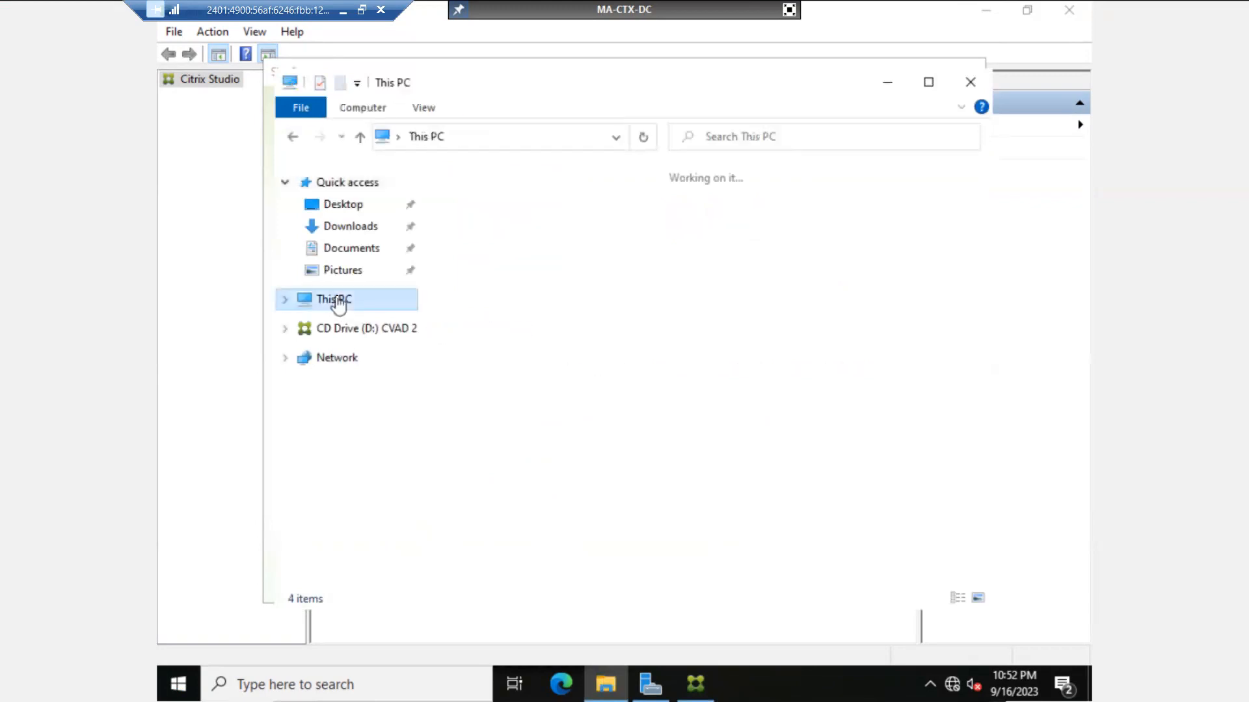
{"action": "double_click", "coordinate": [531, 457]}
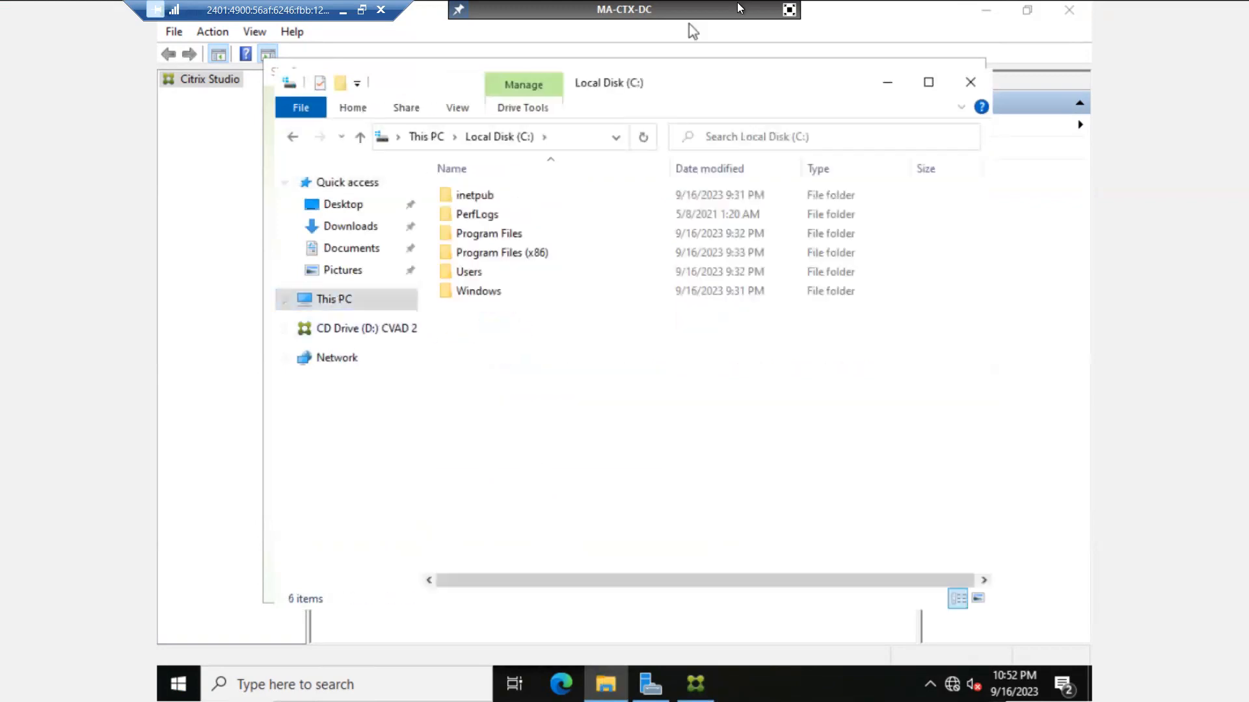
Step: Leave full screen, locate the Google_Chrome folder in C:\ISO on the host, and return to the VM console in XenCenter
{"action": "left_click", "coordinate": [789, 9]}
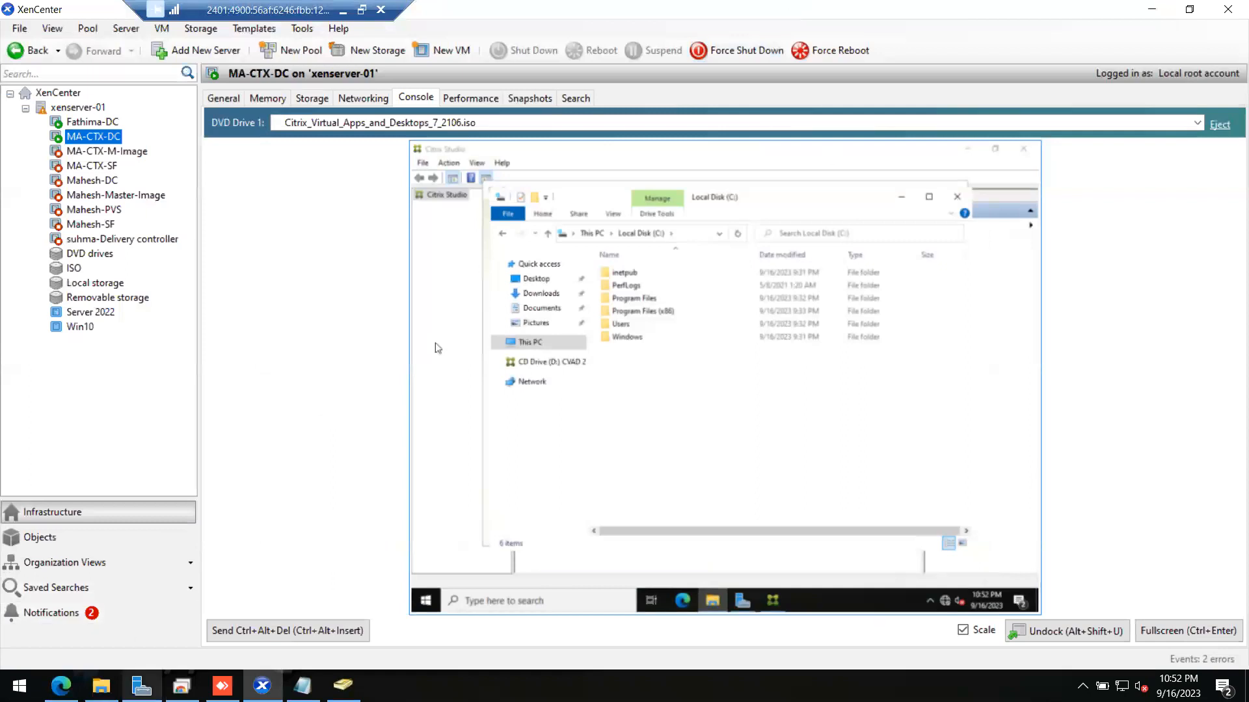
{"action": "left_click", "coordinate": [101, 686]}
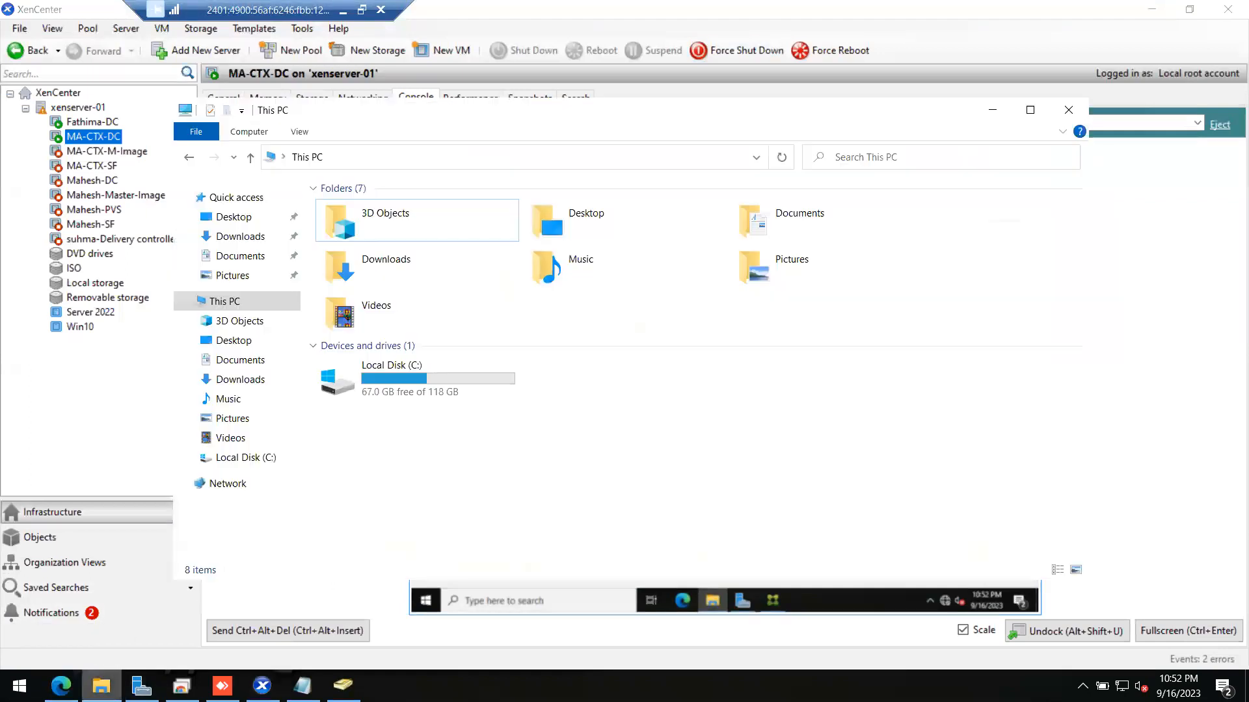
{"action": "double_click", "coordinate": [359, 398]}
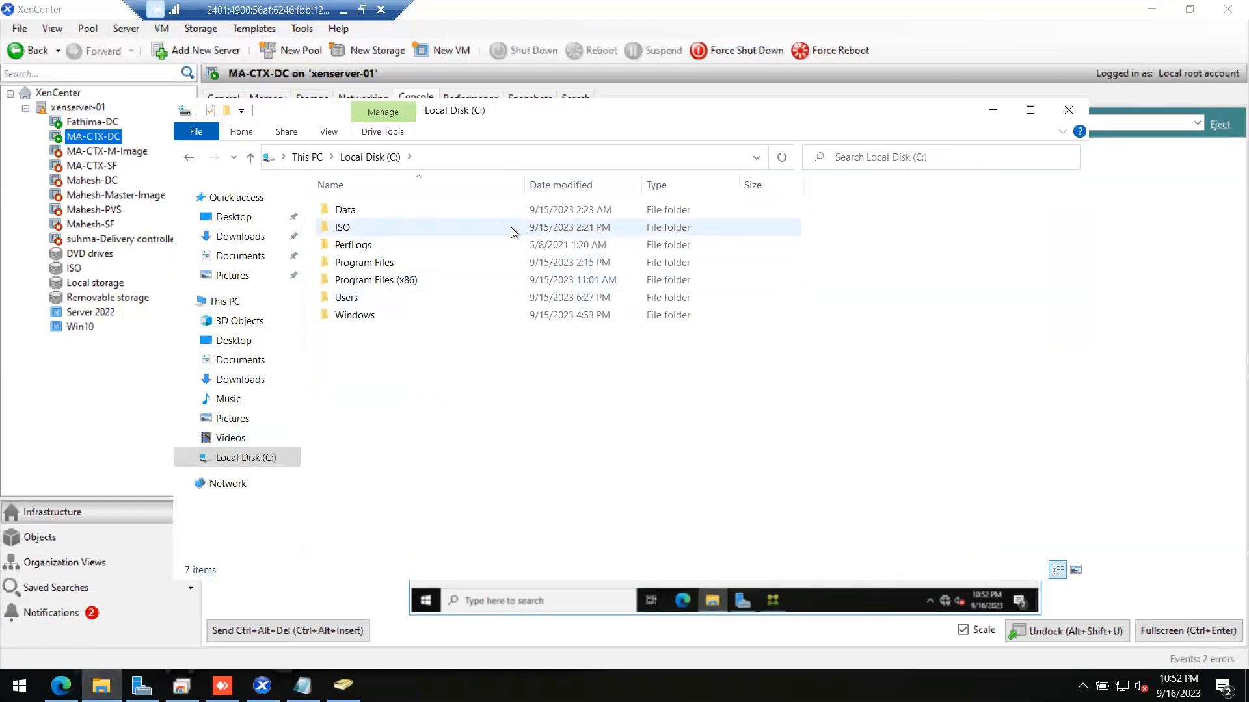
{"action": "double_click", "coordinate": [373, 228]}
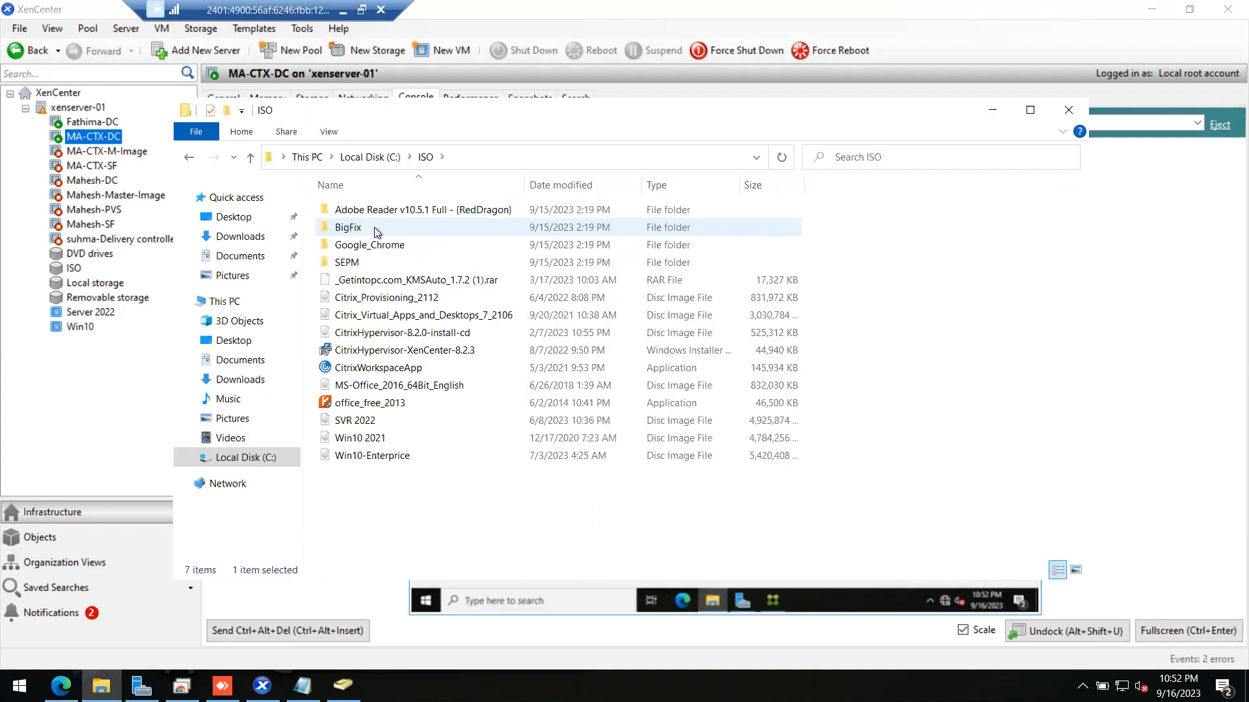
{"action": "left_click", "coordinate": [369, 403]}
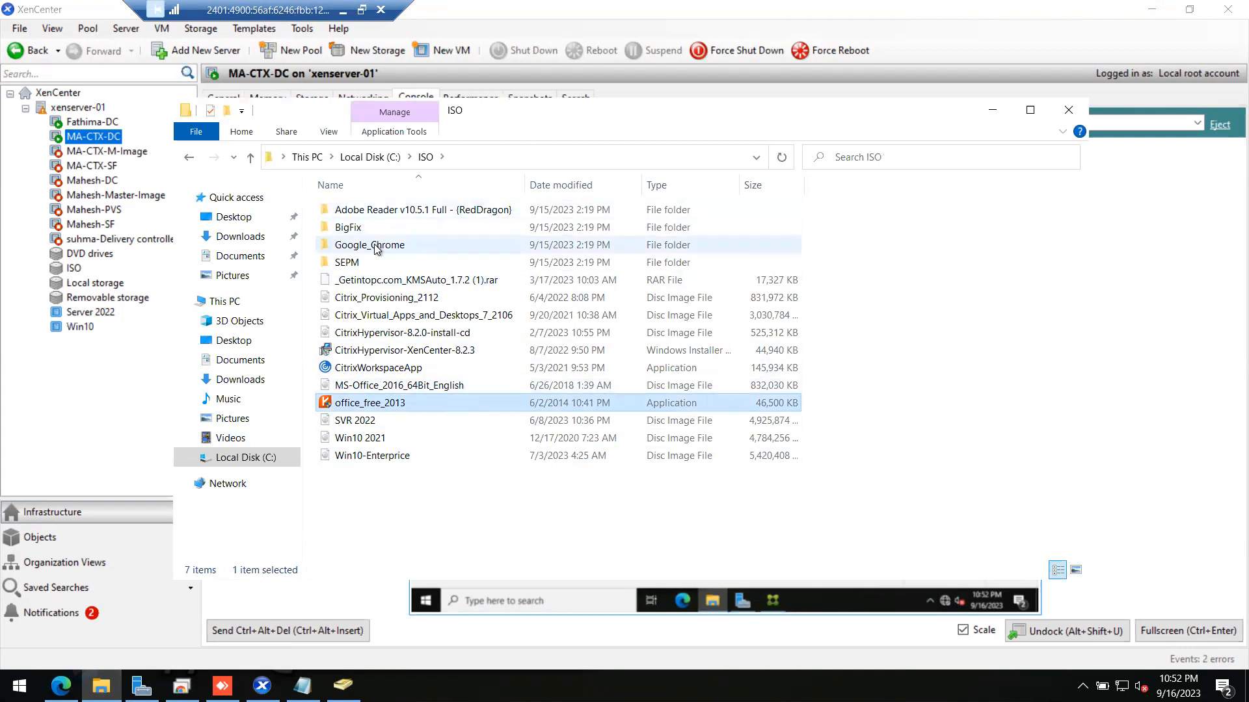
{"action": "left_click", "coordinate": [418, 244]}
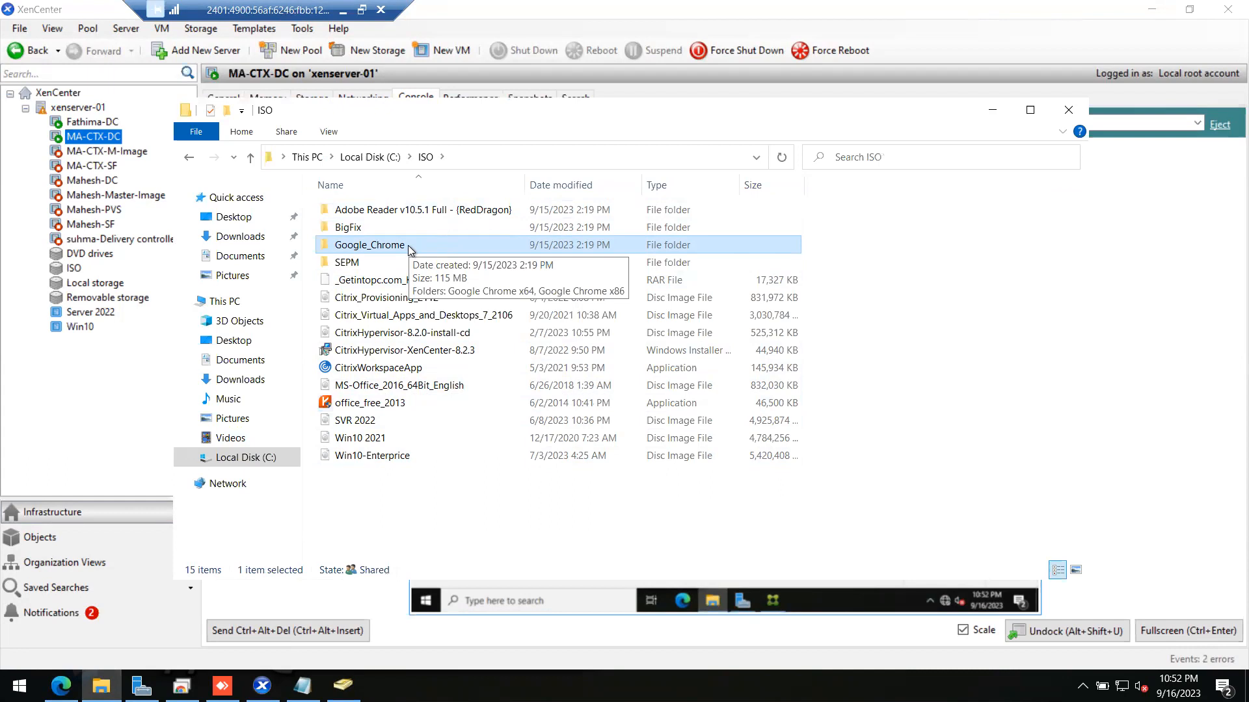
{"action": "left_click", "coordinate": [262, 686]}
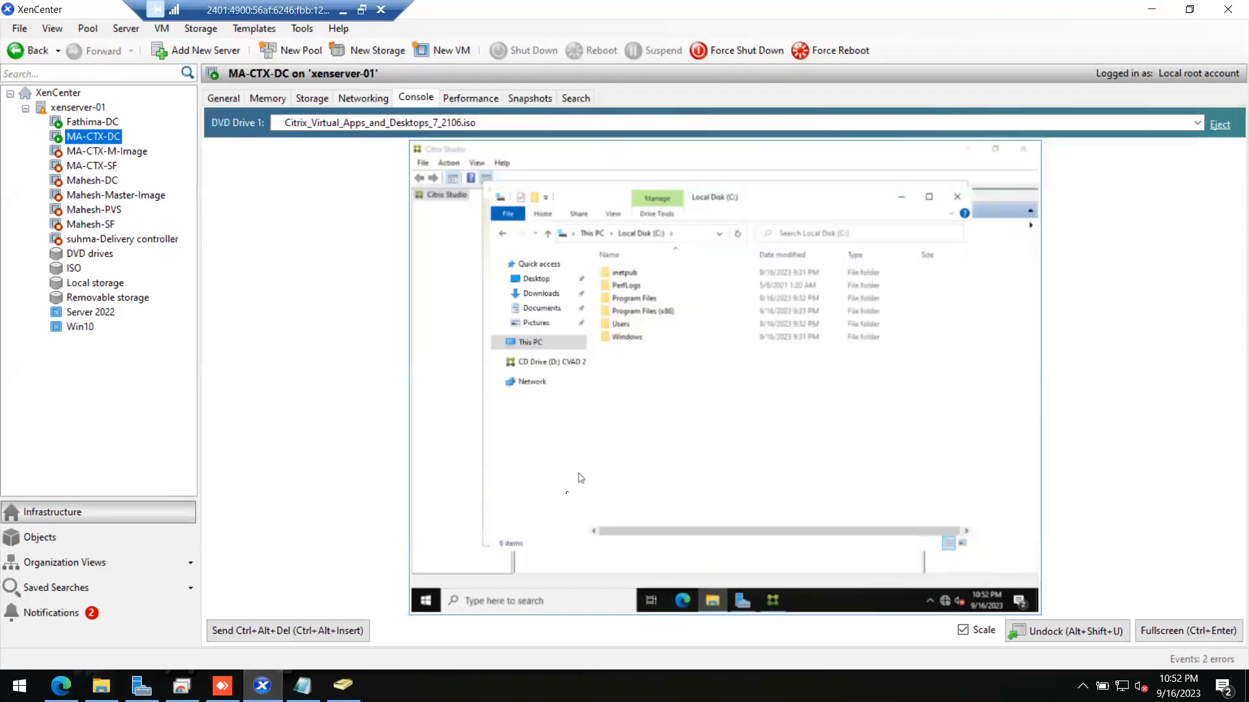
Step: Open the \\dc\ISO network share through Run on the MA-CTX-DC VM, view its contents, and close both File Explorer windows
{"action": "right_click", "coordinate": [422, 603]}
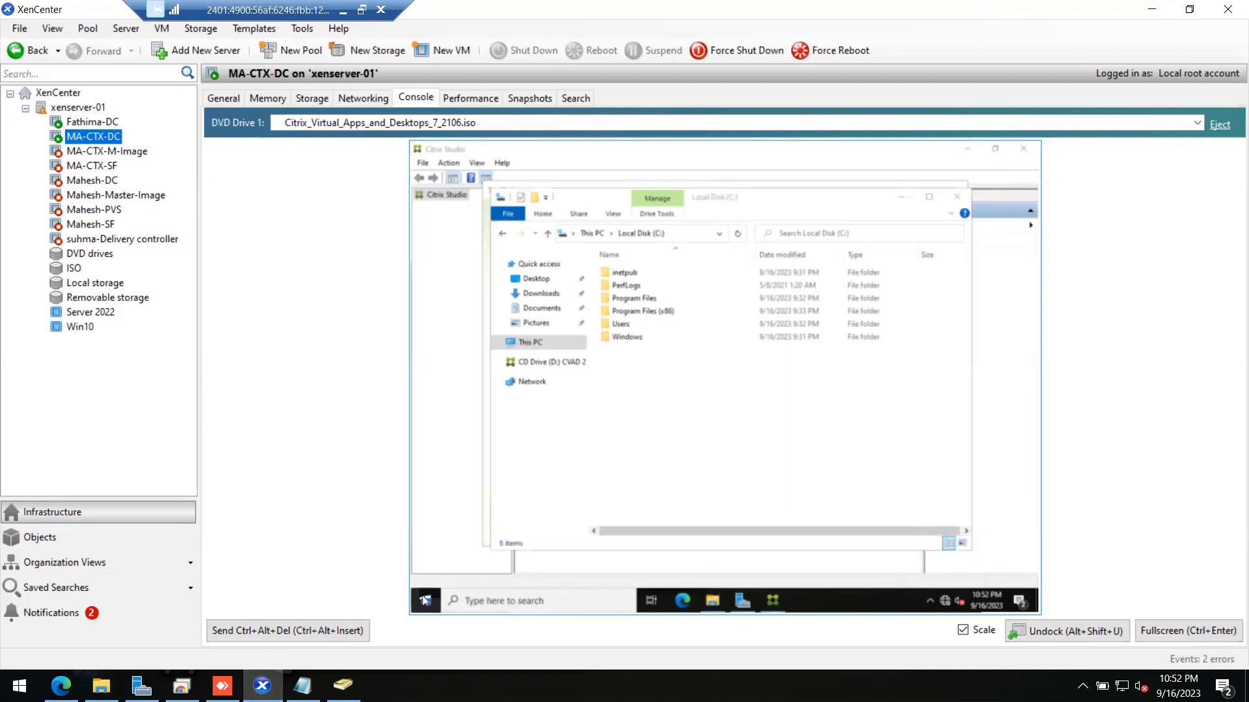
{"action": "left_click", "coordinate": [464, 546]}
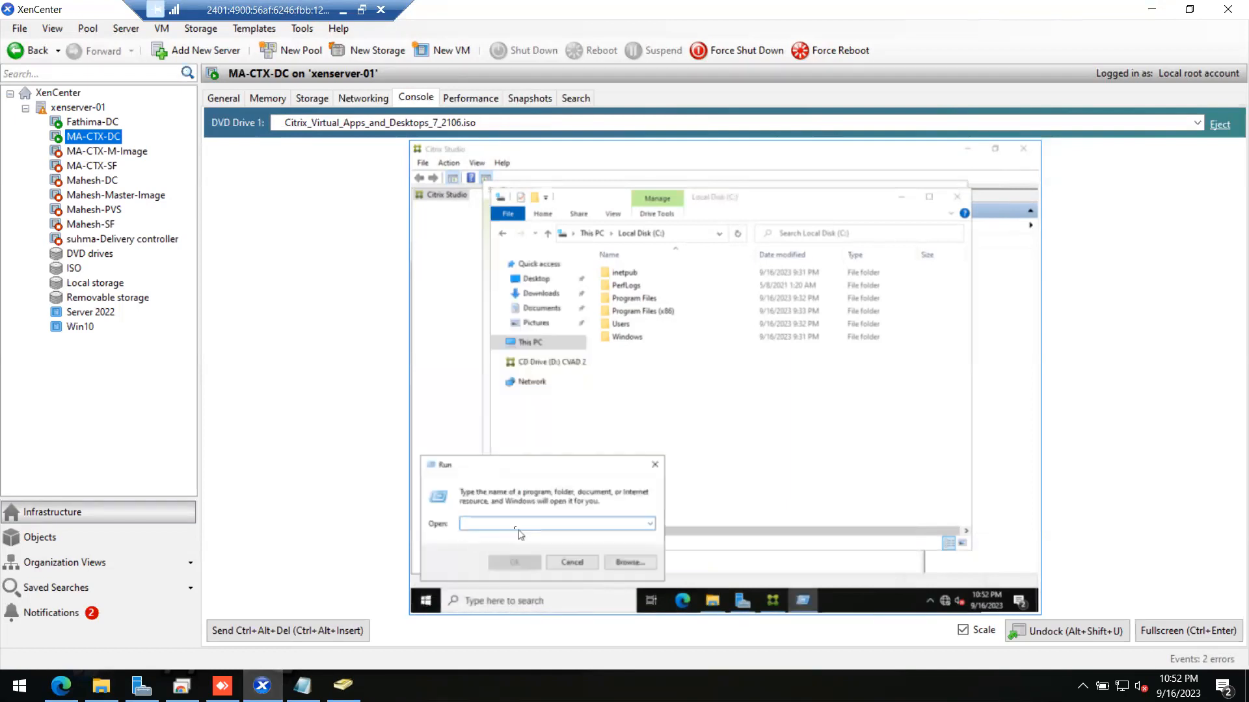
{"action": "type", "text": "\\\\dc\\"}
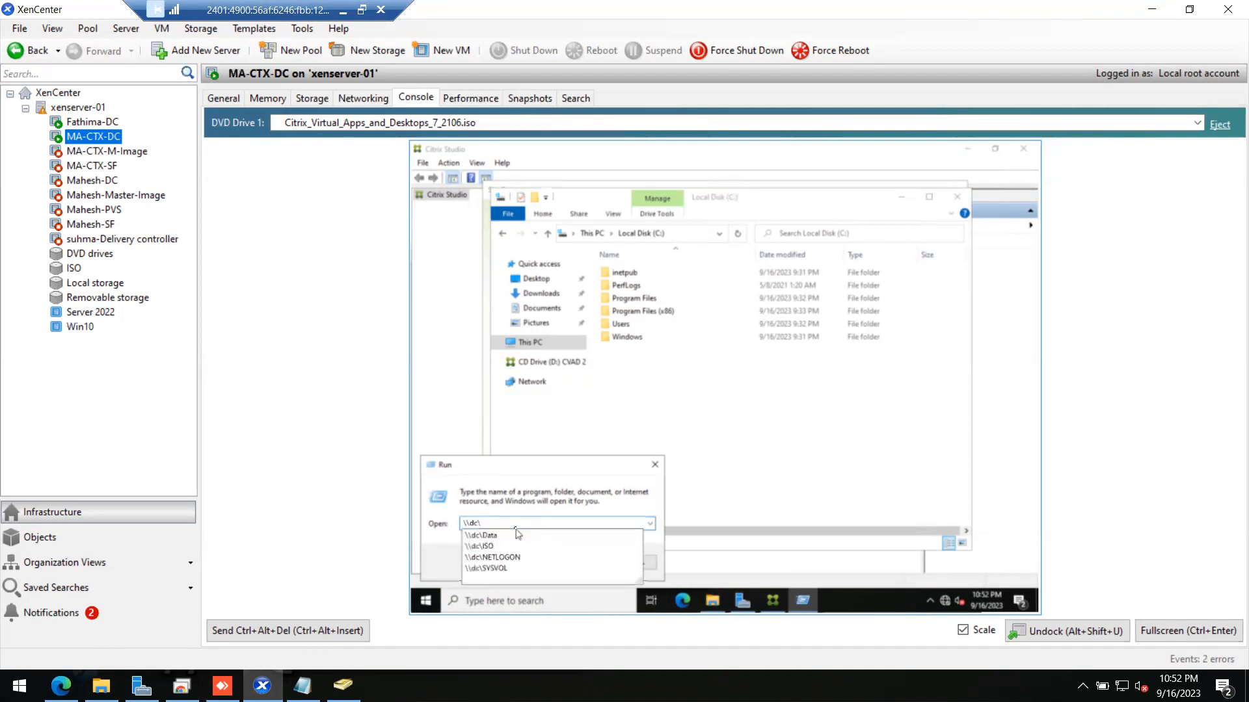
{"action": "key", "text": "Down"}
{"action": "key", "text": "Down"}
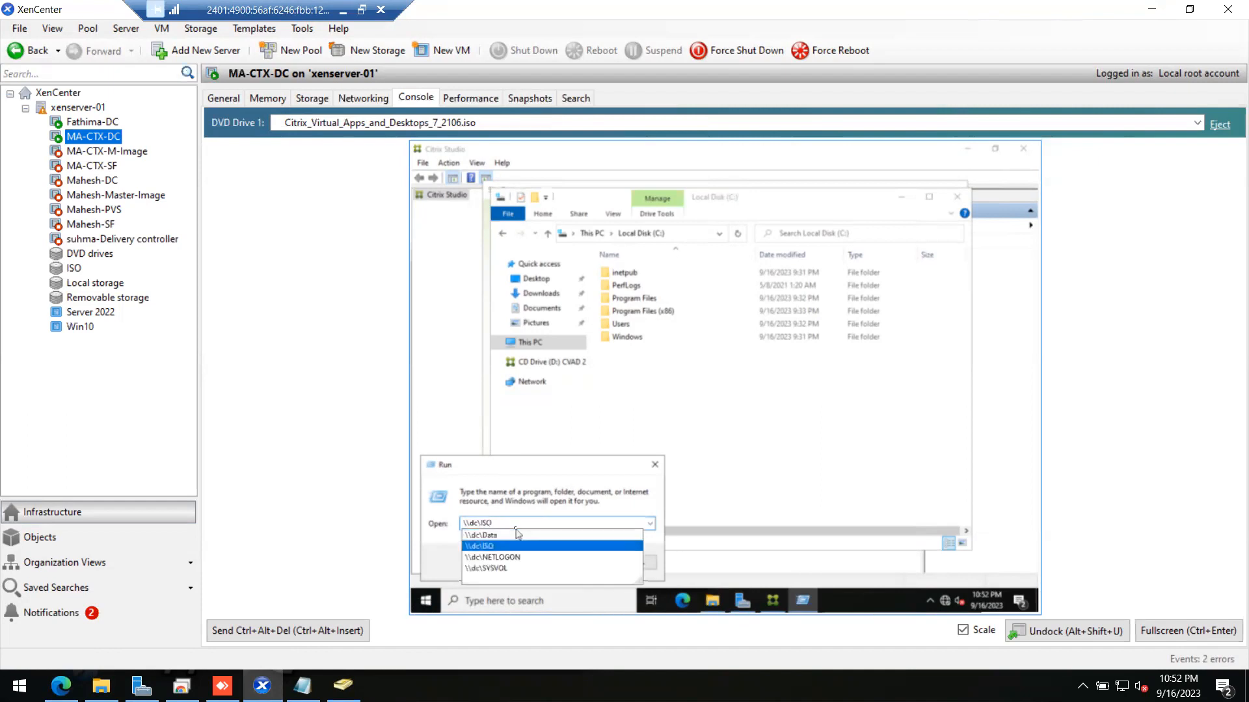
{"action": "key", "text": "Return"}
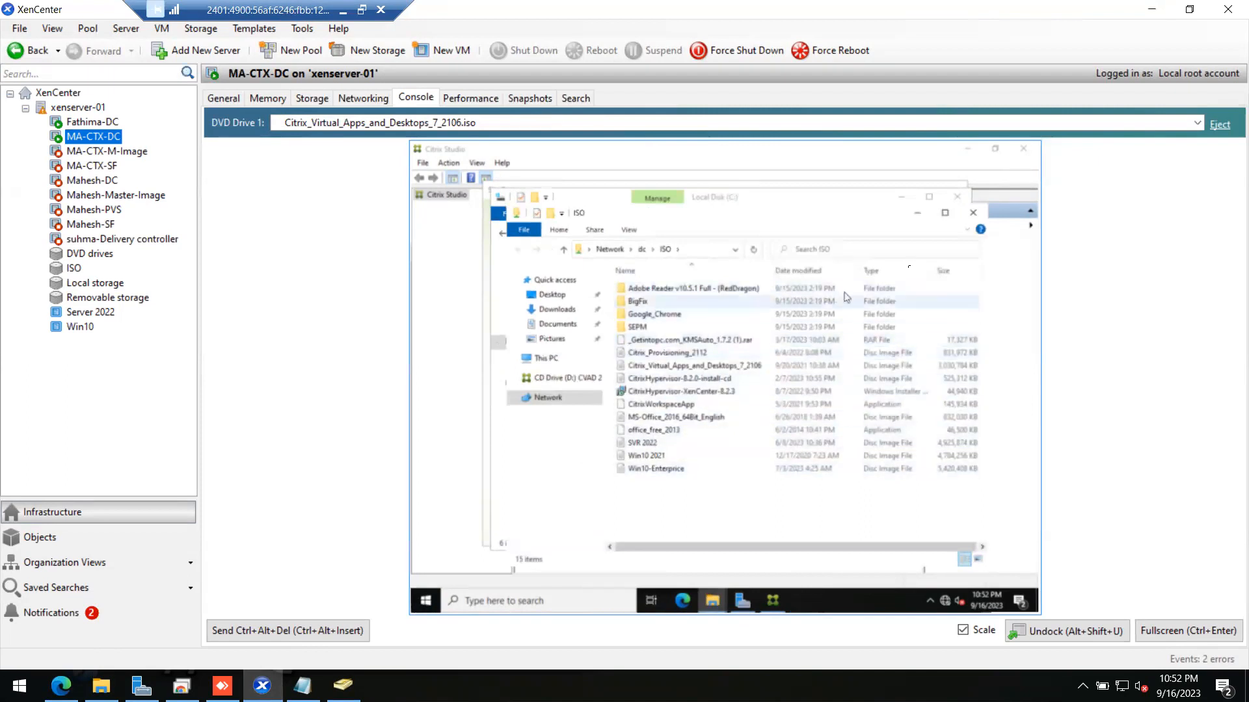
{"action": "left_click", "coordinate": [973, 213]}
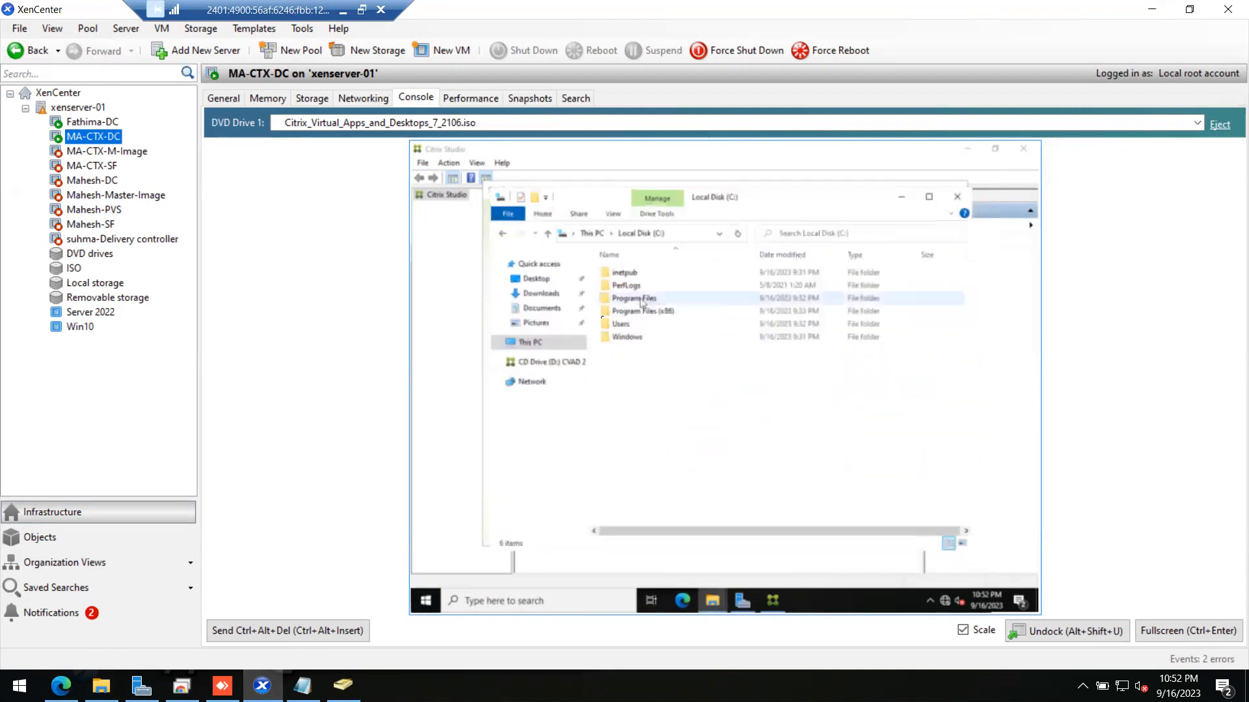
{"action": "left_click", "coordinate": [958, 199]}
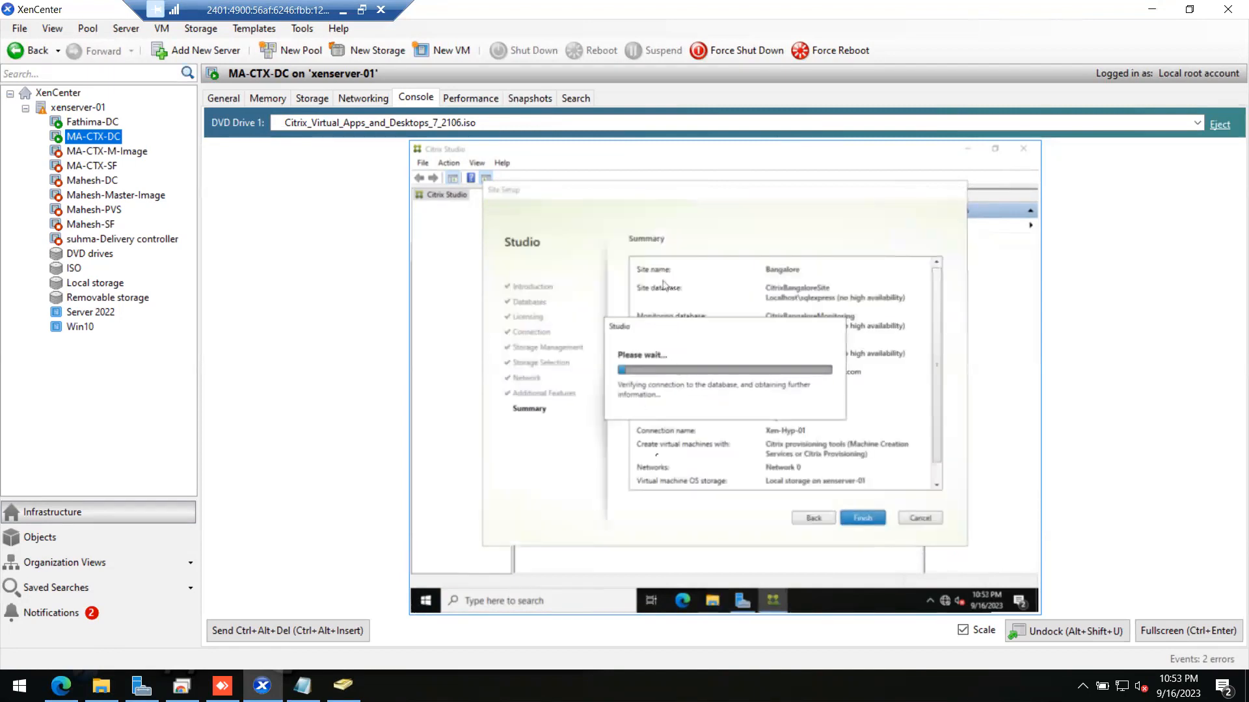
Step: Turn off console scaling and check the component installation progress on the other running VM
{"action": "left_click", "coordinate": [963, 630]}
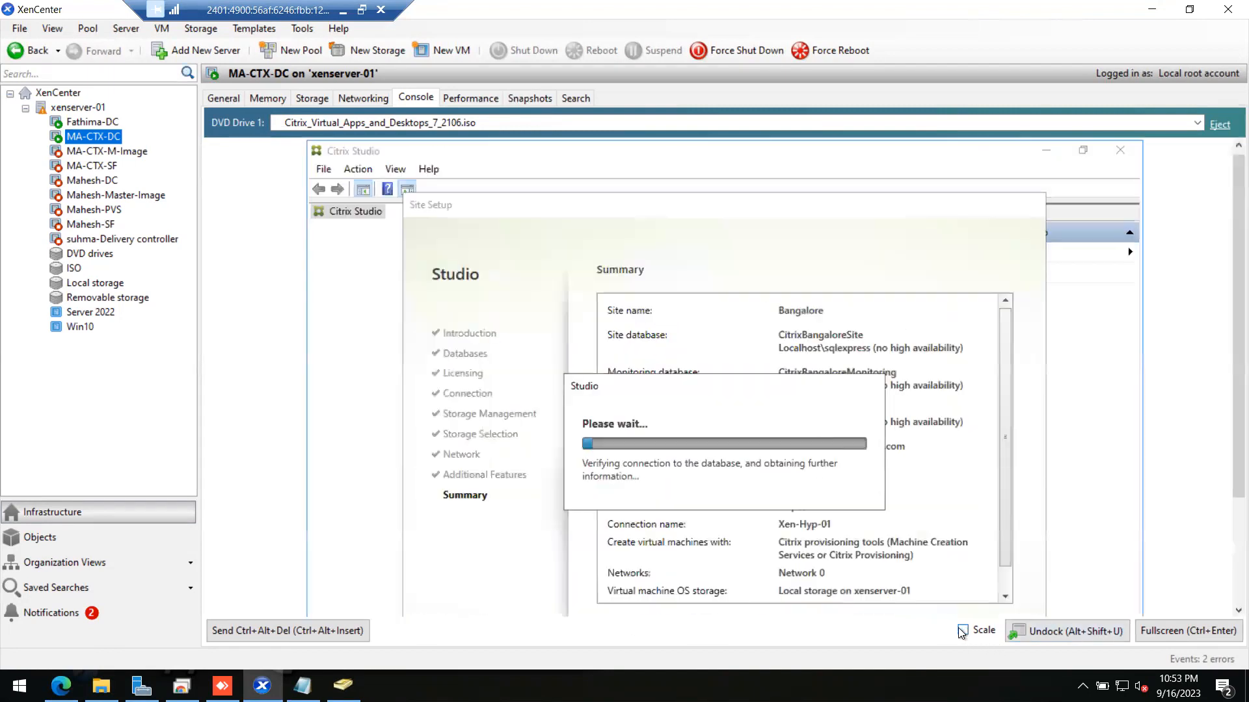
{"action": "left_click_drag", "start_coordinate": [1225, 451], "coordinate": [1226, 540]}
{"action": "left_click", "coordinate": [100, 122]}
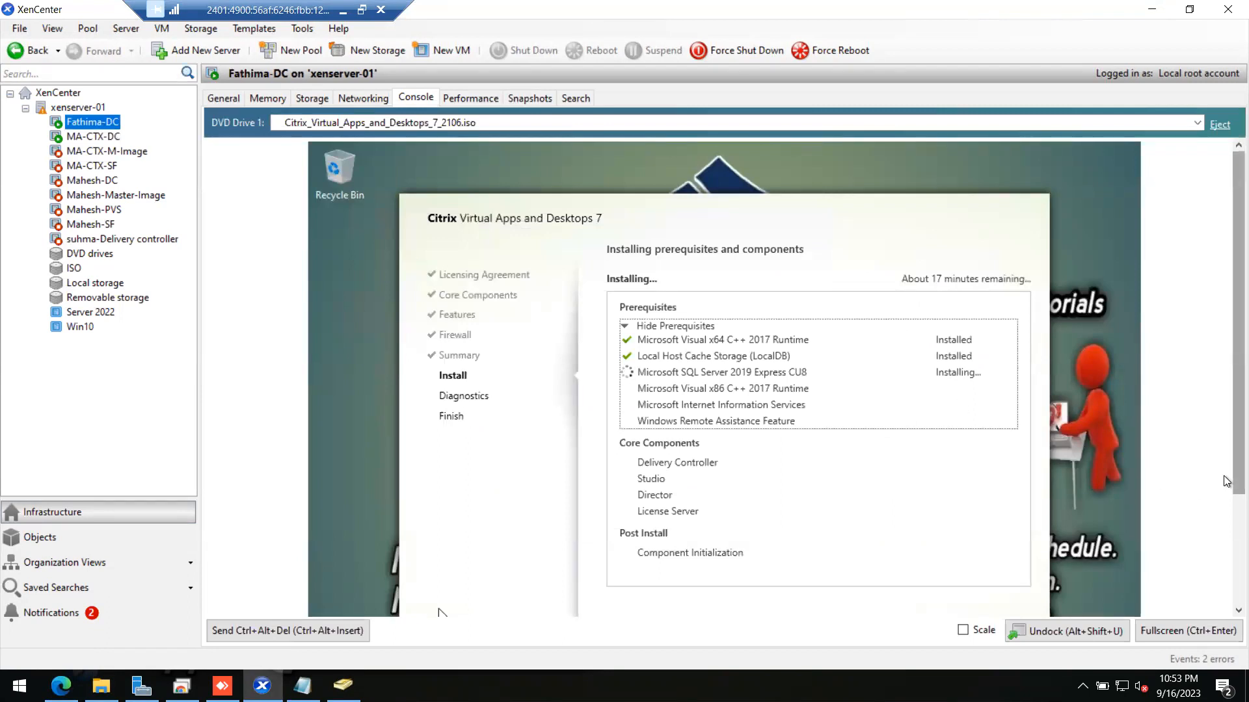
{"action": "left_click_drag", "start_coordinate": [1225, 481], "coordinate": [1225, 532]}
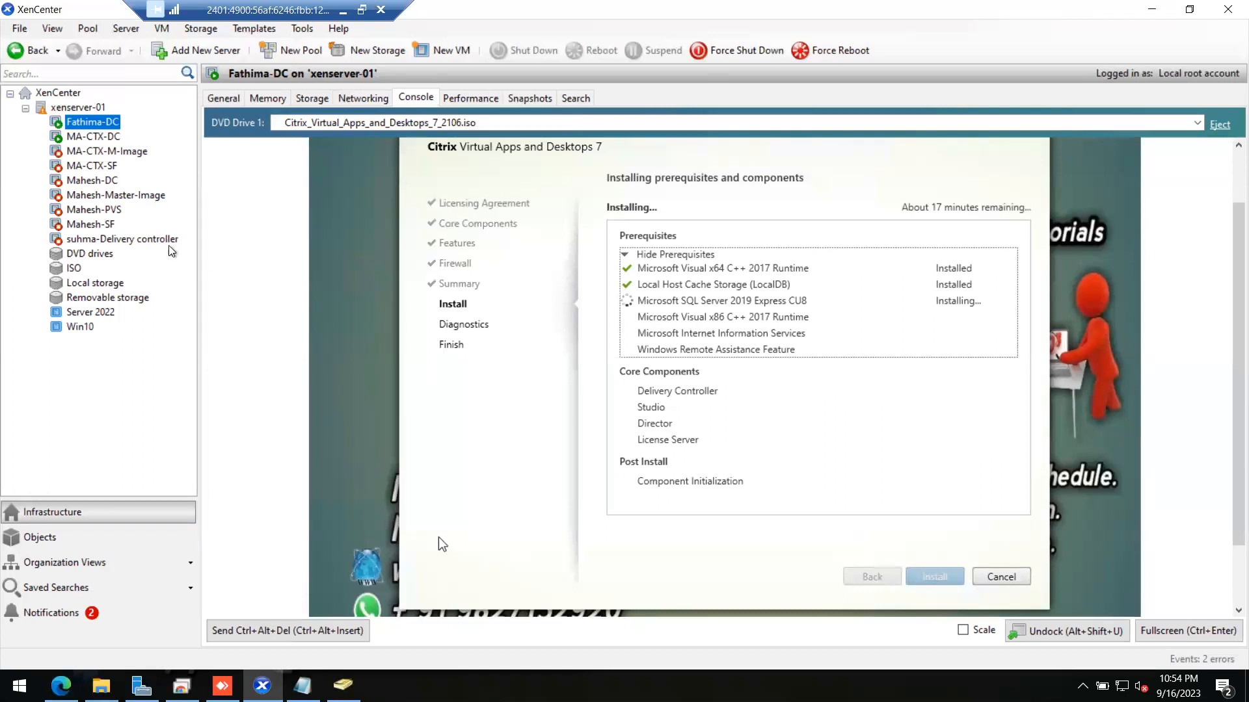
Step: Return to the MA-CTX-DC console and display it in full screen
{"action": "left_click", "coordinate": [120, 240]}
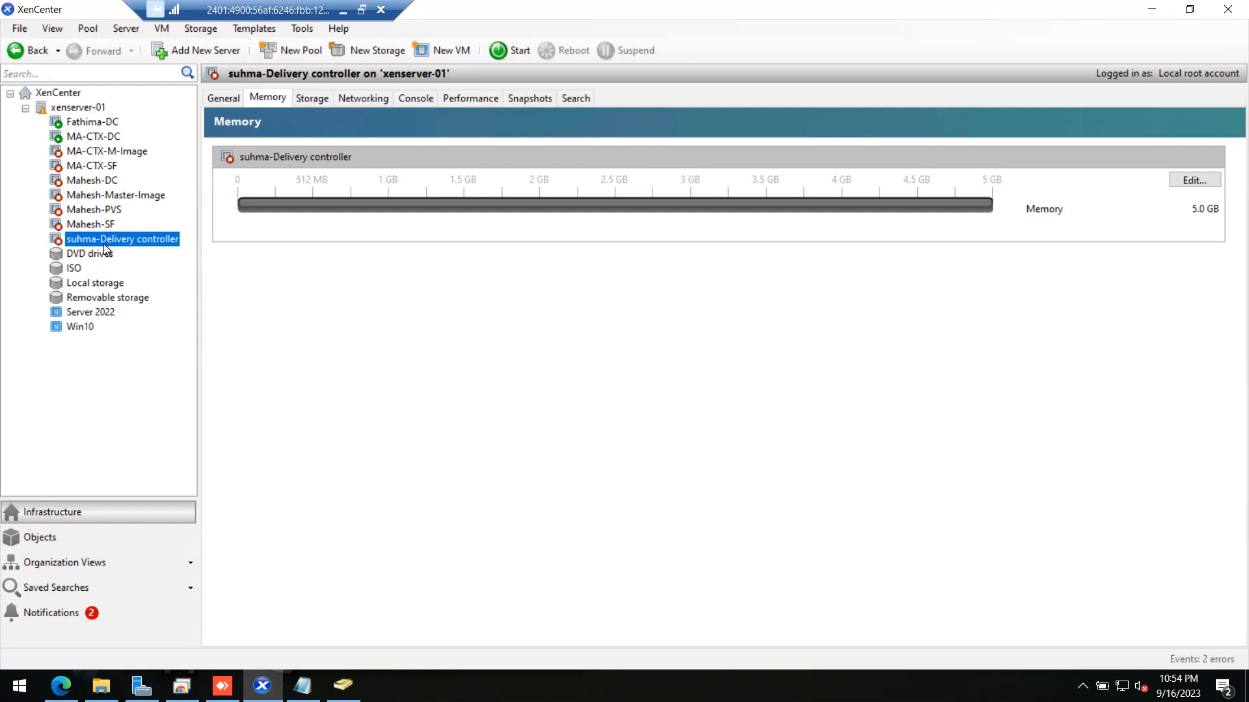
{"action": "left_click", "coordinate": [104, 154]}
{"action": "left_click", "coordinate": [93, 136]}
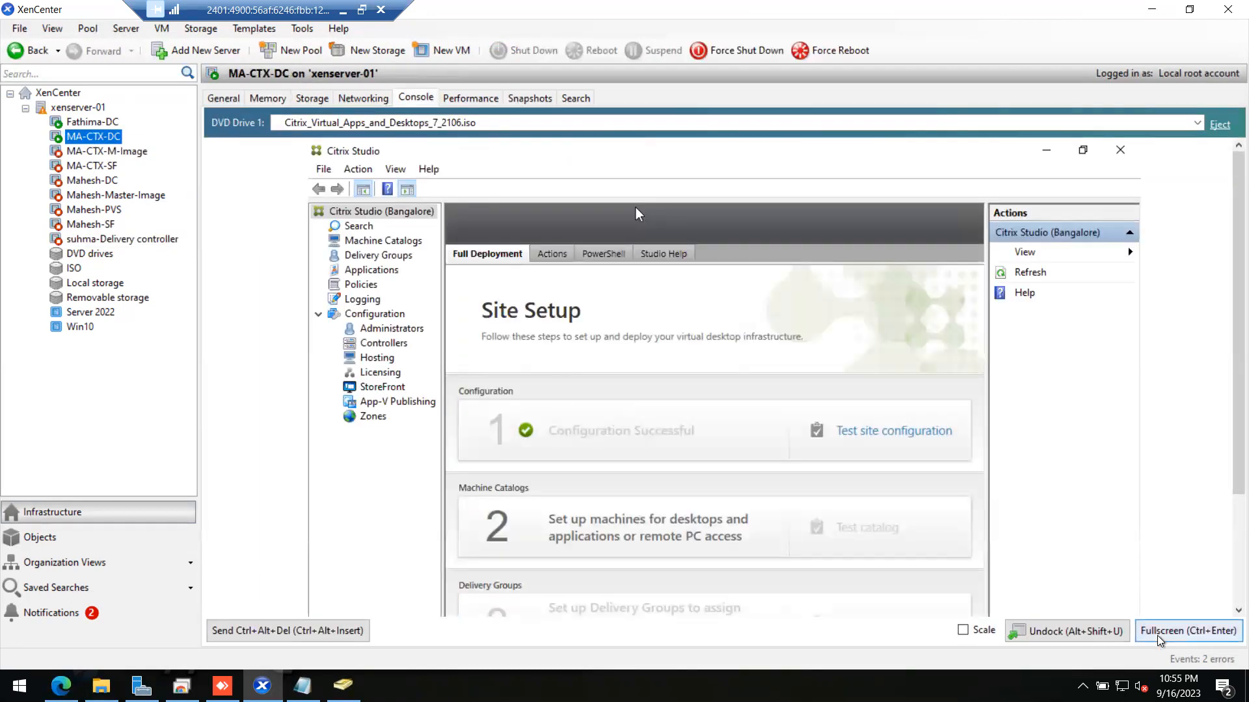
{"action": "left_click", "coordinate": [1187, 631]}
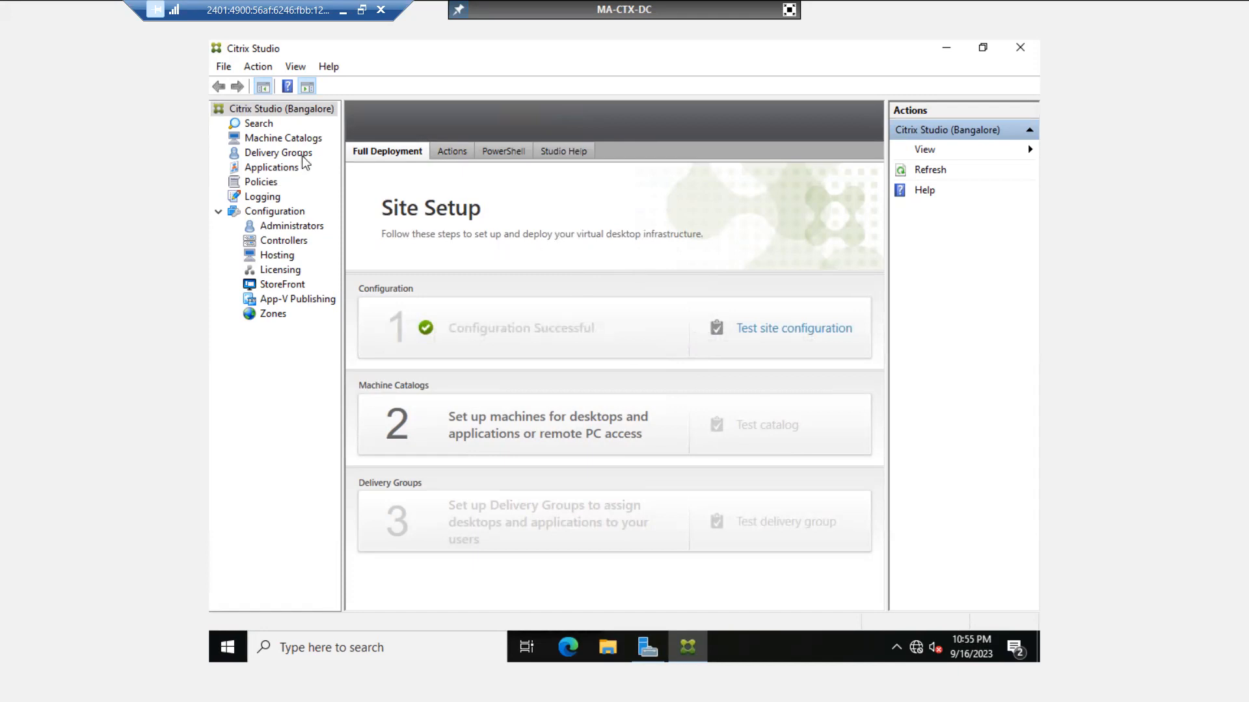
Step: Examine the Machine Catalogs and Delivery Groups nodes of the Bangalore site
{"action": "left_click", "coordinate": [287, 140]}
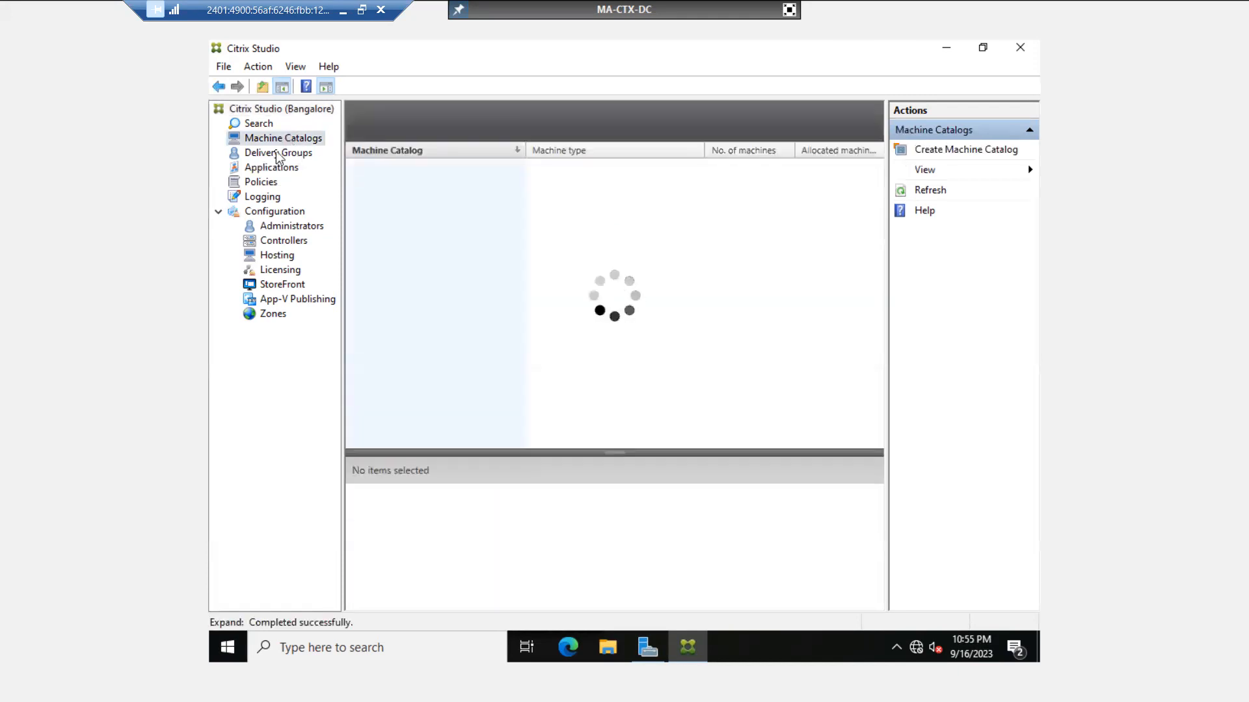
{"action": "left_click", "coordinate": [278, 155]}
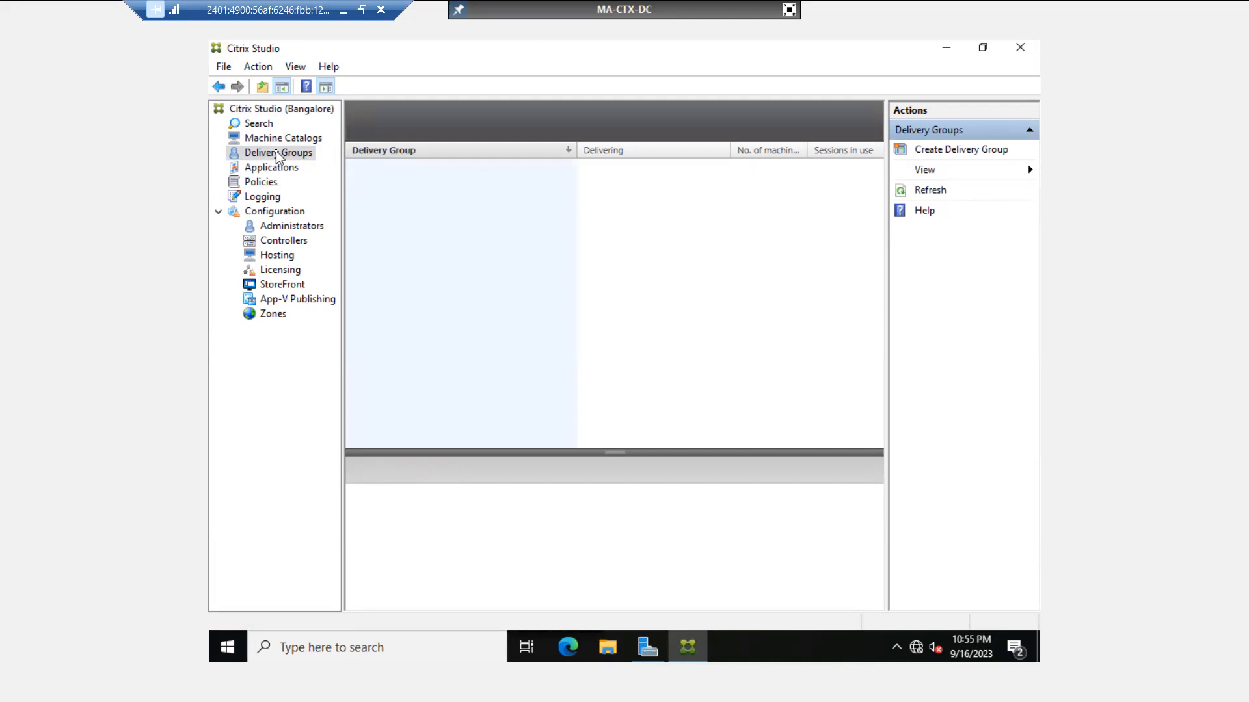
{"action": "left_click", "coordinate": [289, 139]}
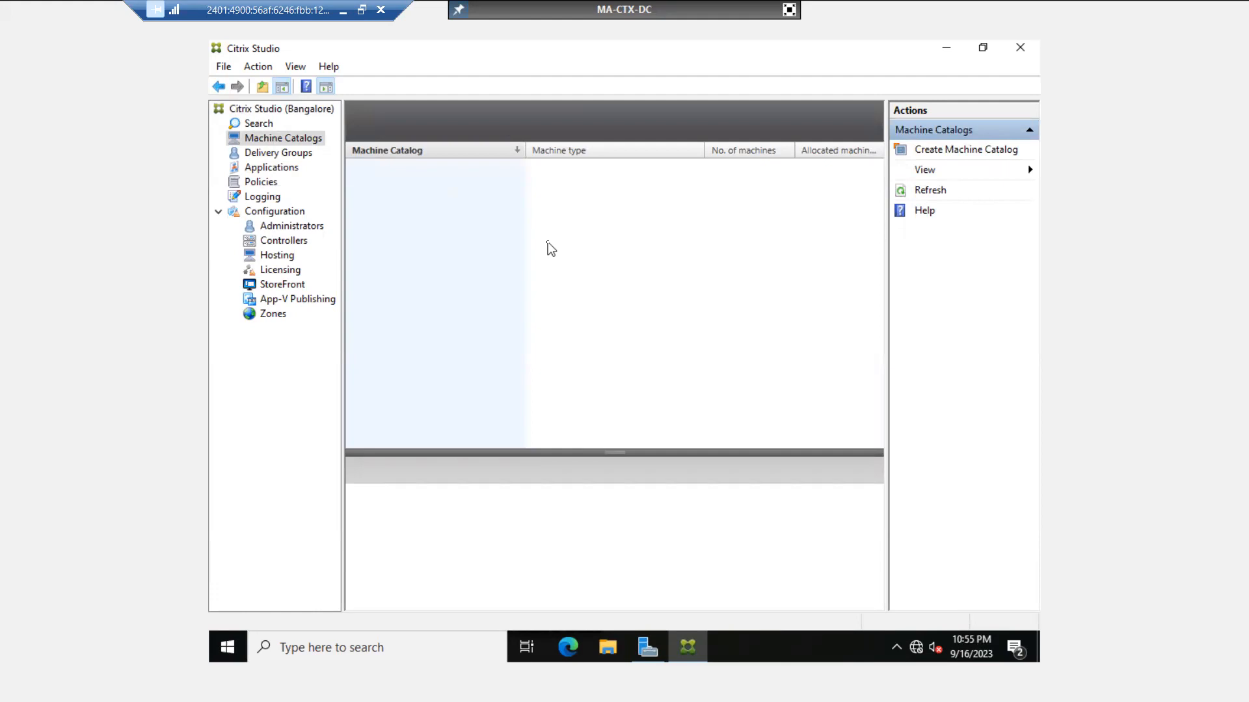
{"action": "left_click", "coordinate": [278, 153]}
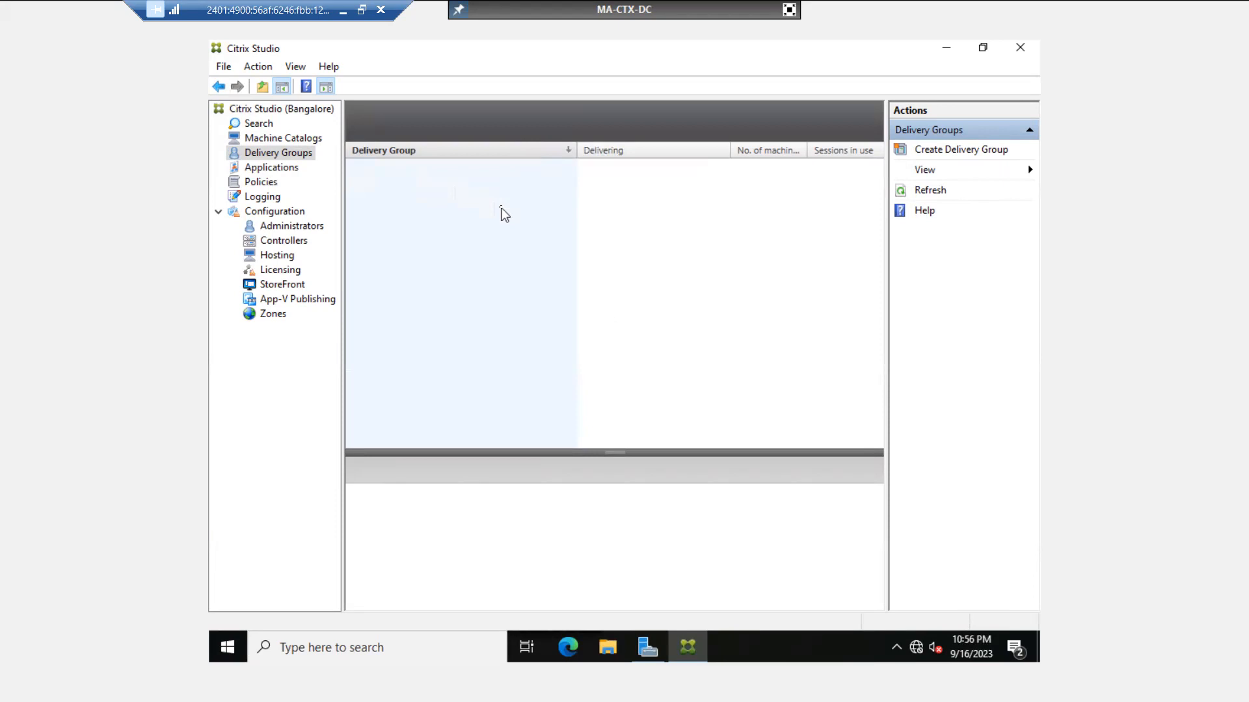
Step: View the Applications node and the introduction of the Add Applications wizard, and cancel the wizard
{"action": "left_click", "coordinate": [278, 169]}
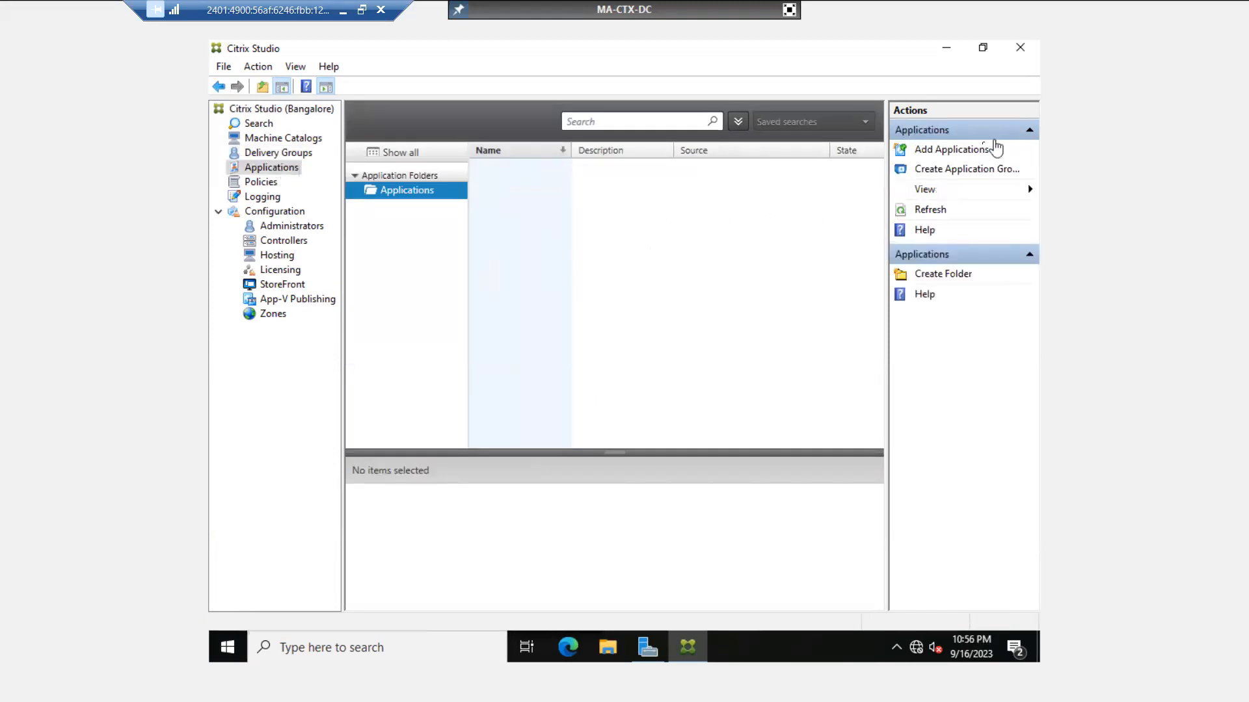
{"action": "left_click", "coordinate": [959, 150]}
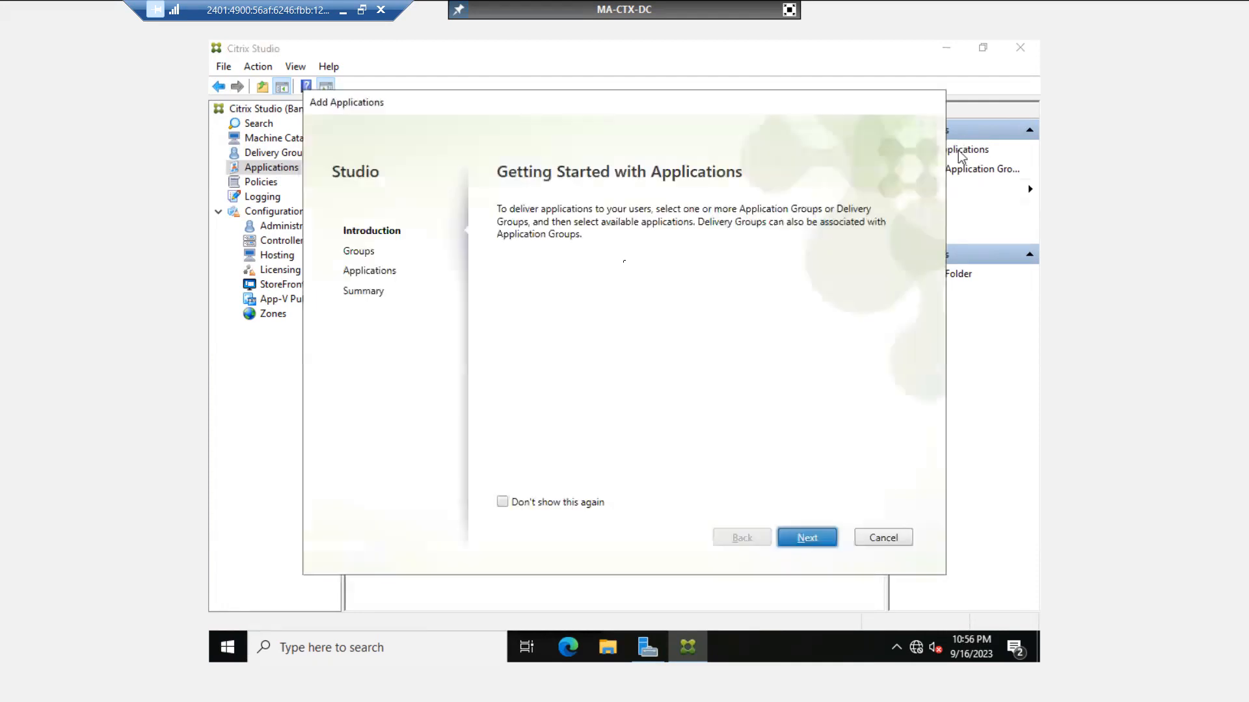
{"action": "left_click", "coordinate": [877, 538]}
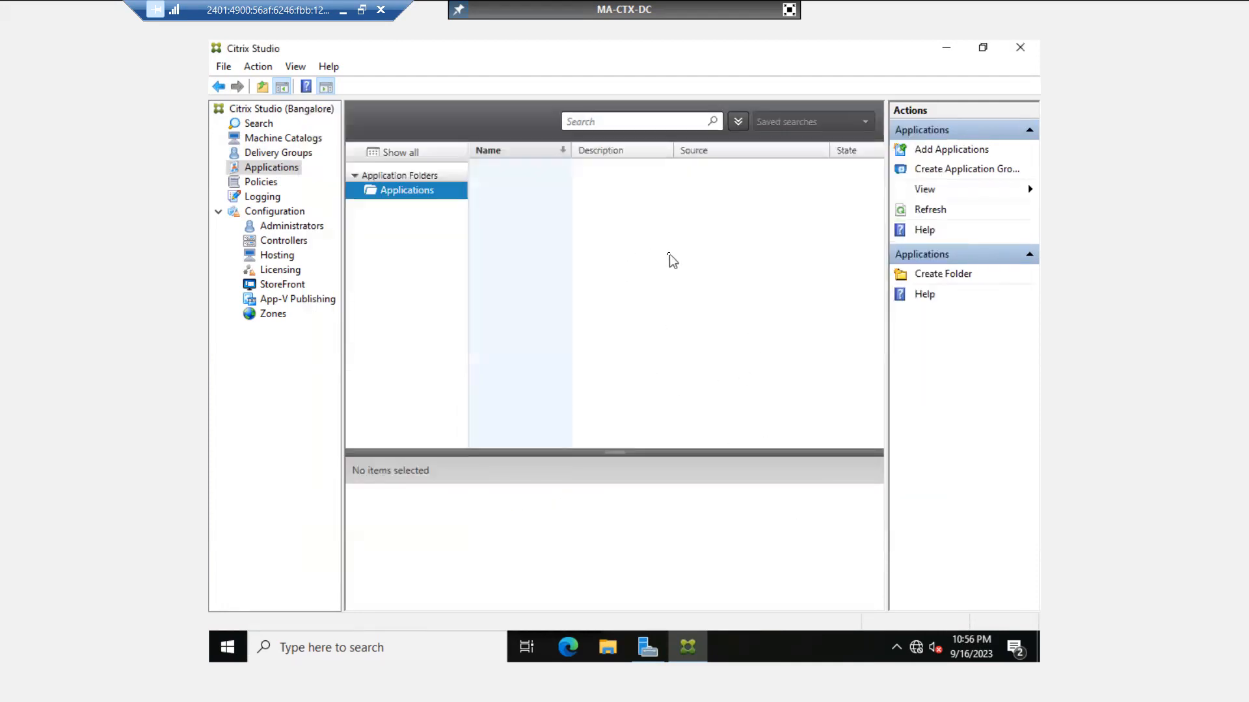
Step: Open the site's Policies and dismiss the Citrix Policies welcome message so that it is not shown again
{"action": "left_click", "coordinate": [255, 185]}
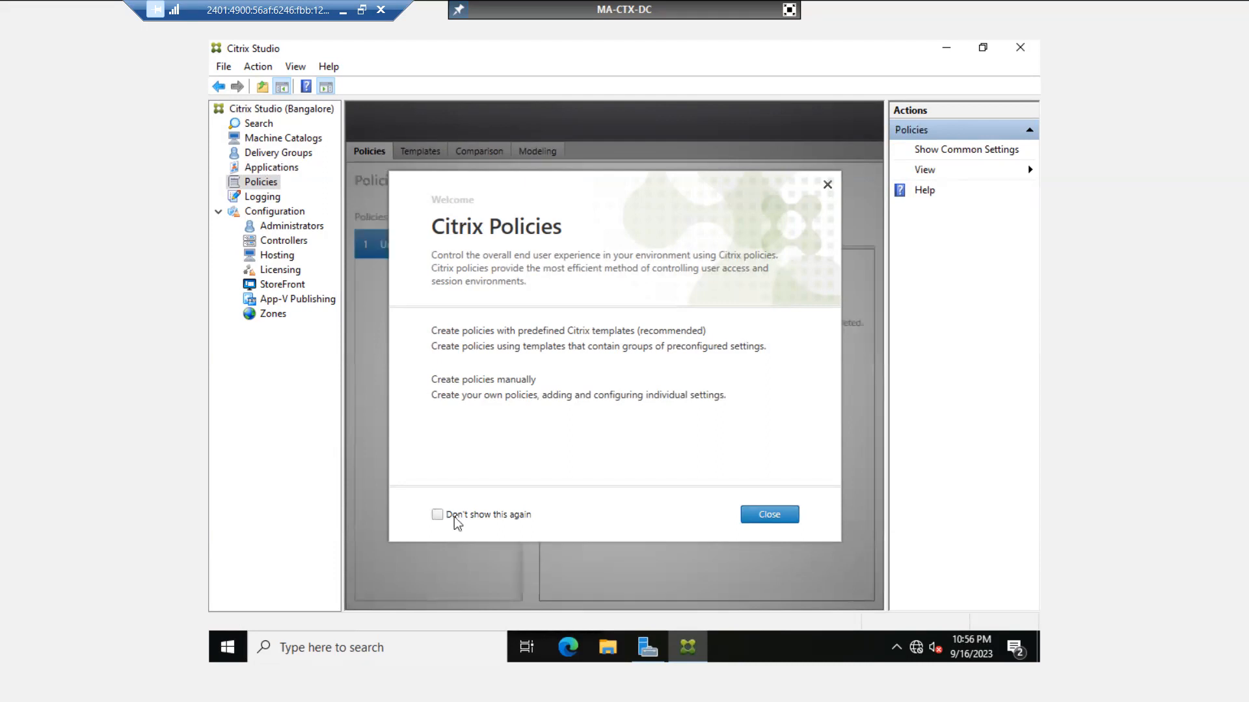
{"action": "left_click", "coordinate": [437, 514]}
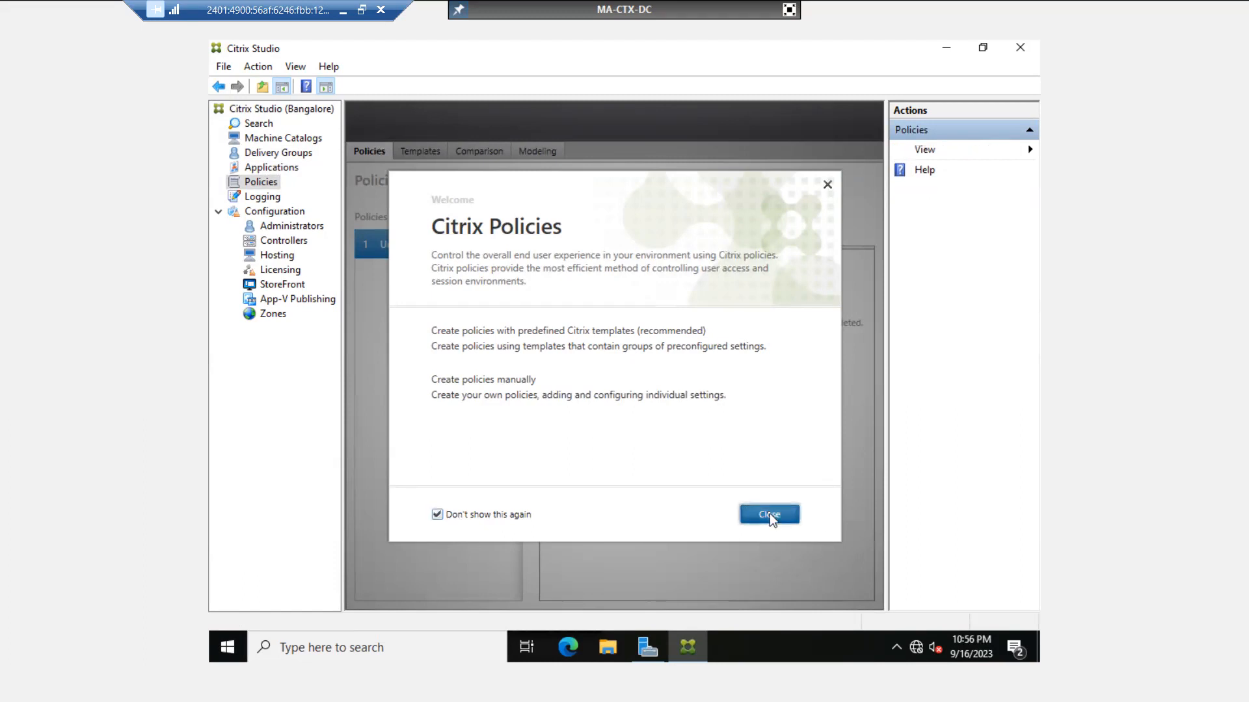
{"action": "left_click", "coordinate": [770, 514]}
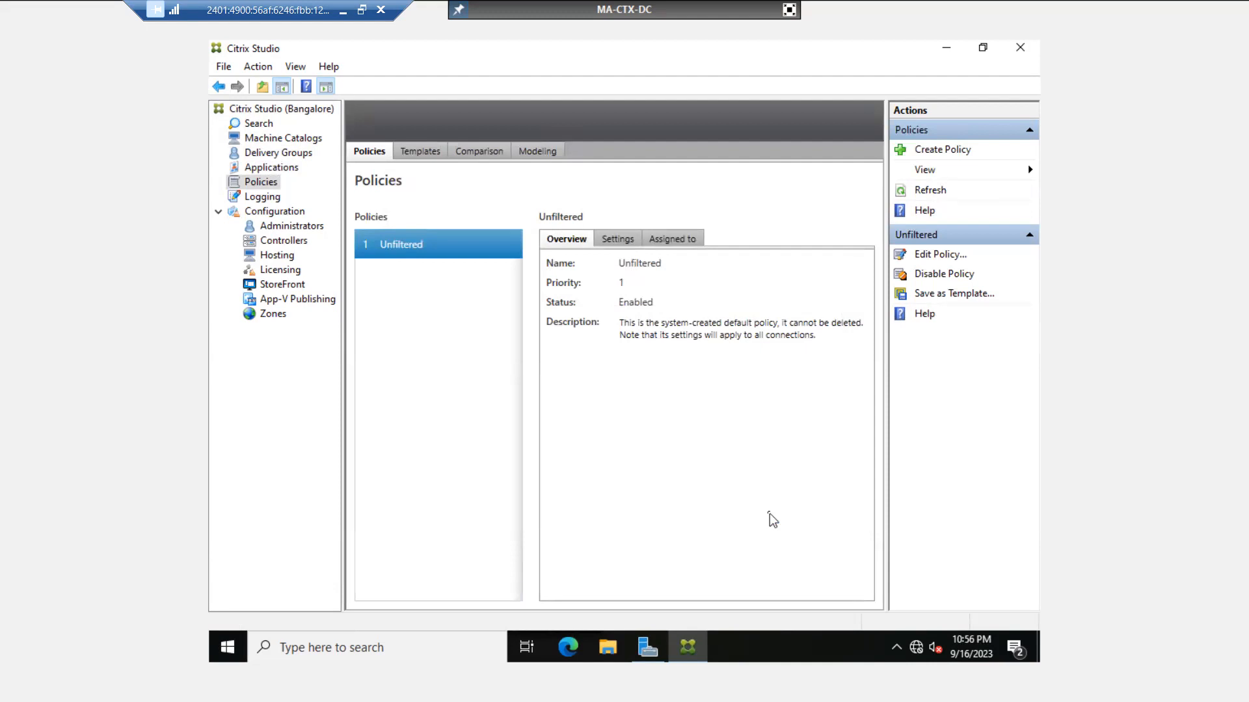
Step: Review the overview, settings and assignments of the Unfiltered policy
{"action": "left_click", "coordinate": [621, 240]}
{"action": "left_click", "coordinate": [668, 245]}
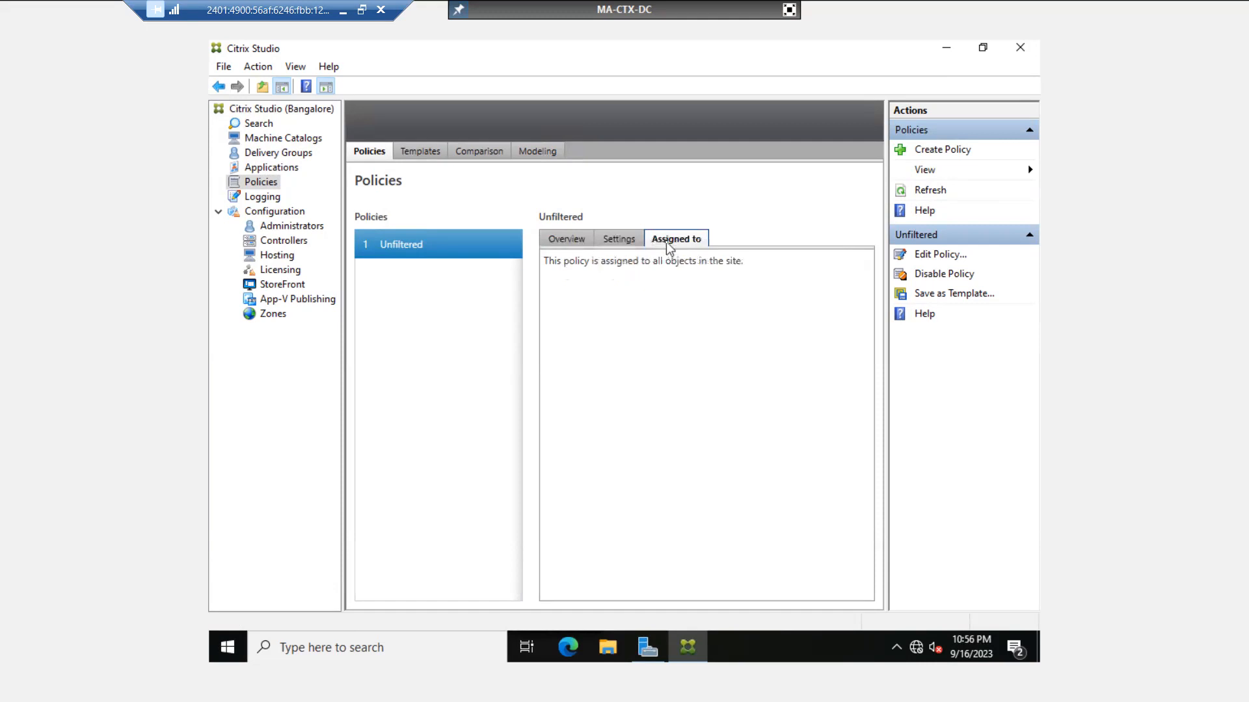
{"action": "left_click", "coordinate": [563, 243]}
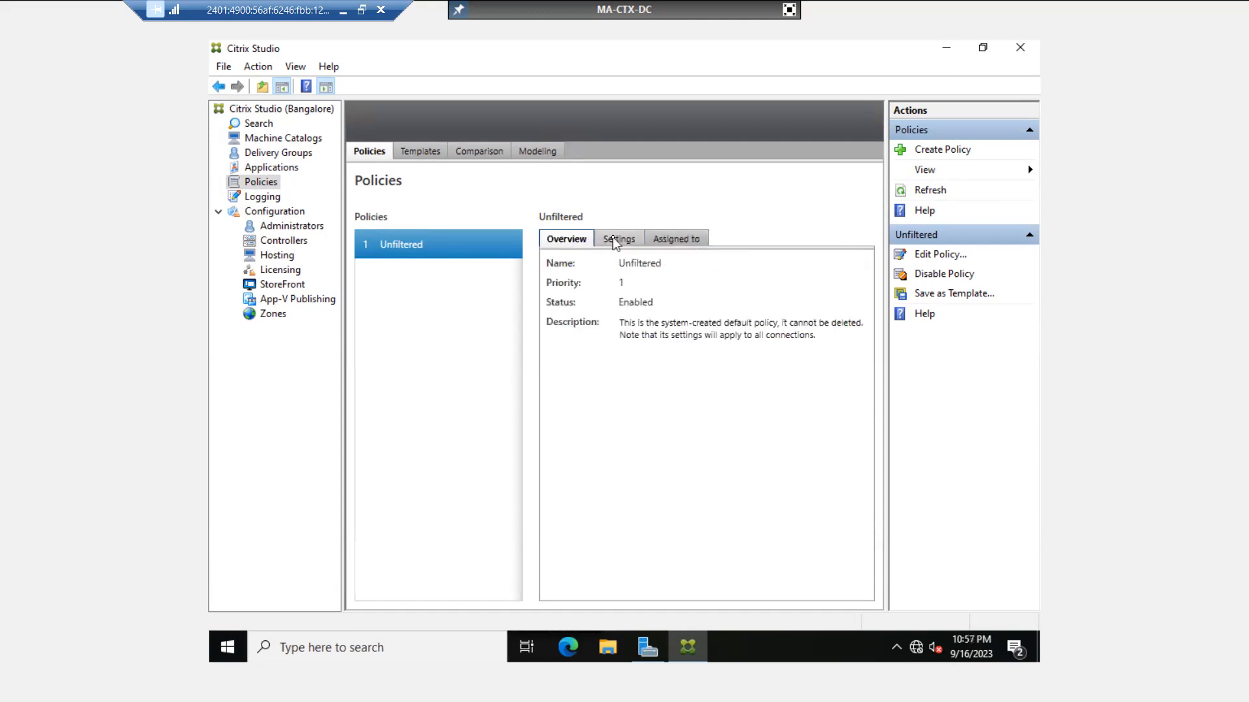
{"action": "left_click", "coordinate": [616, 242]}
{"action": "left_click", "coordinate": [580, 245]}
{"action": "left_click", "coordinate": [622, 243]}
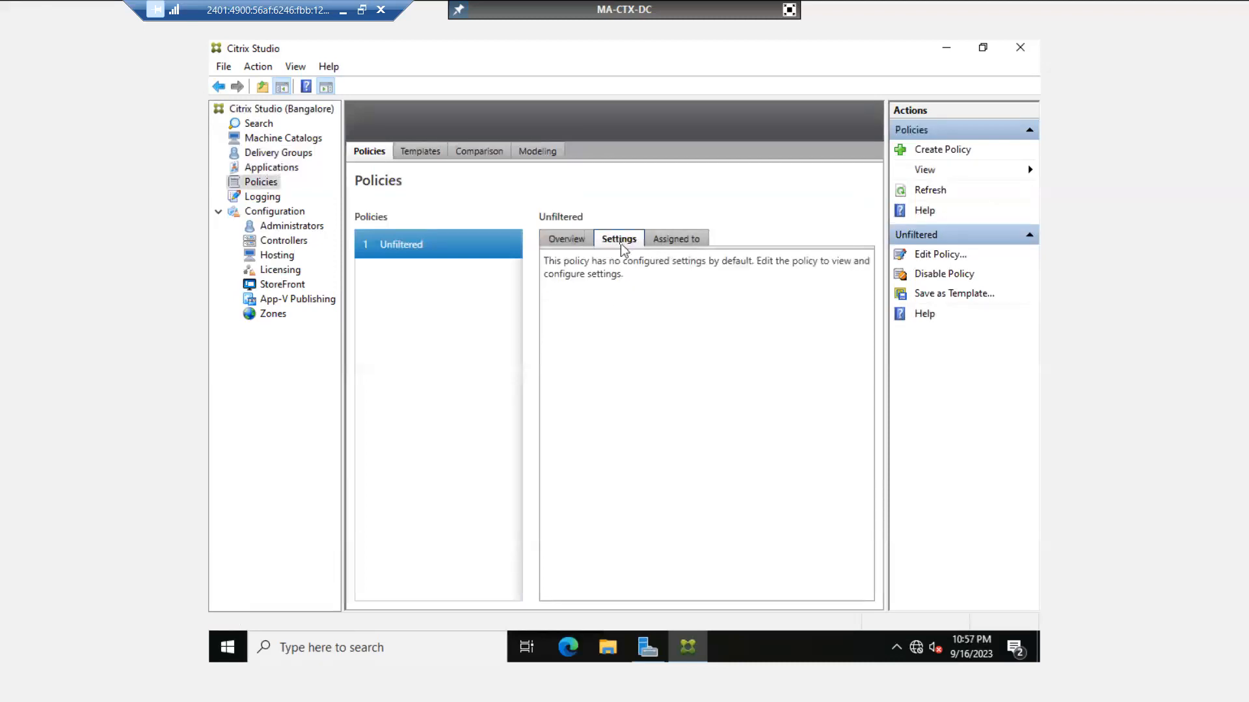
{"action": "left_click", "coordinate": [567, 242]}
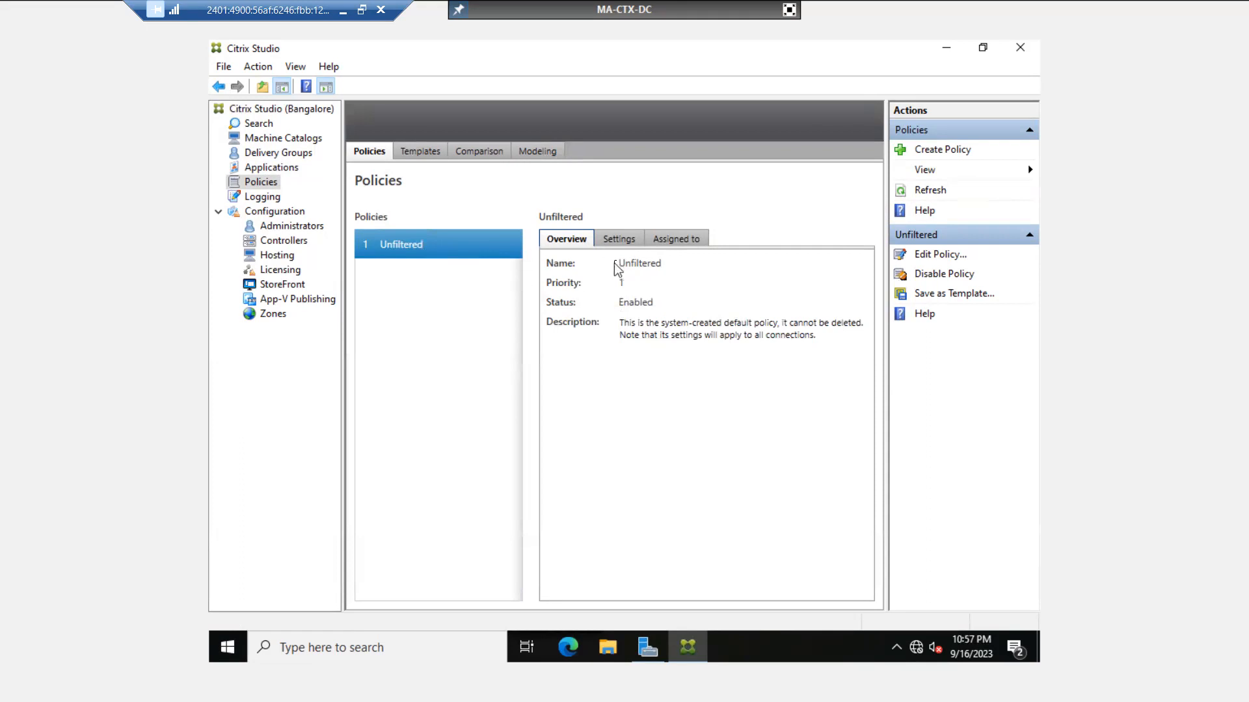
Step: Start creating a new policy, browse the available settings, and filter them by "drive"
{"action": "left_click", "coordinate": [943, 149]}
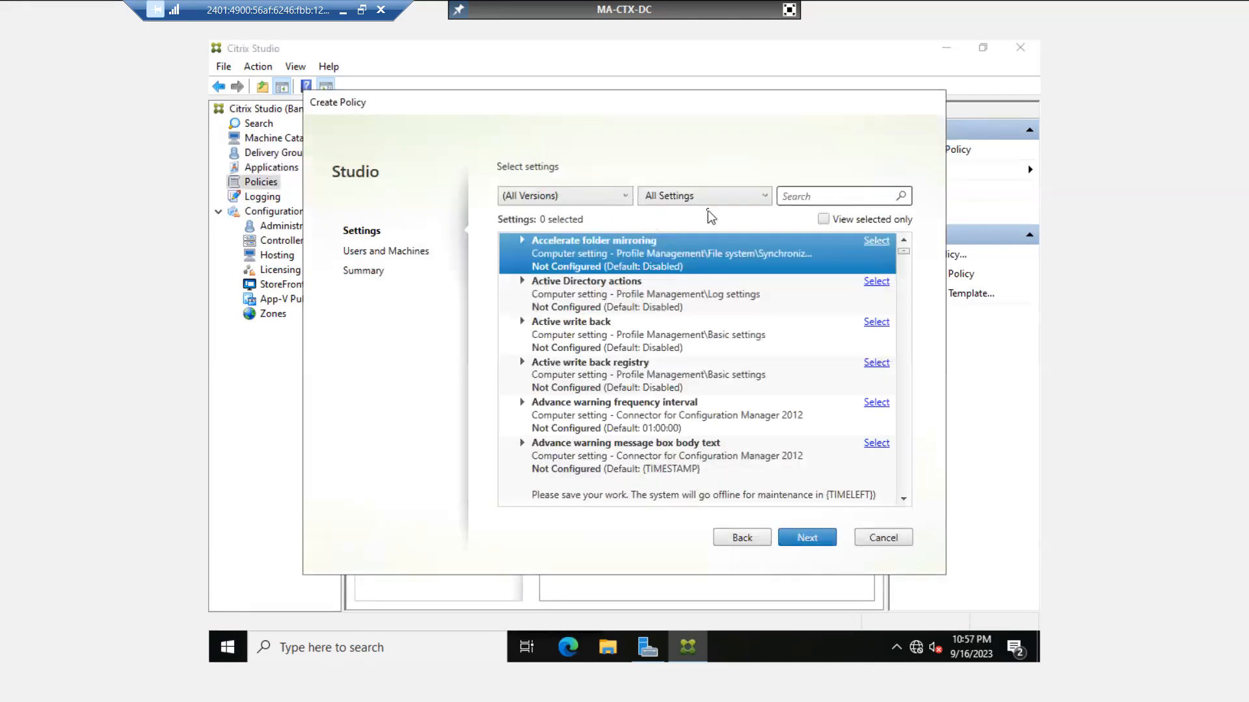
{"action": "left_click", "coordinate": [799, 196]}
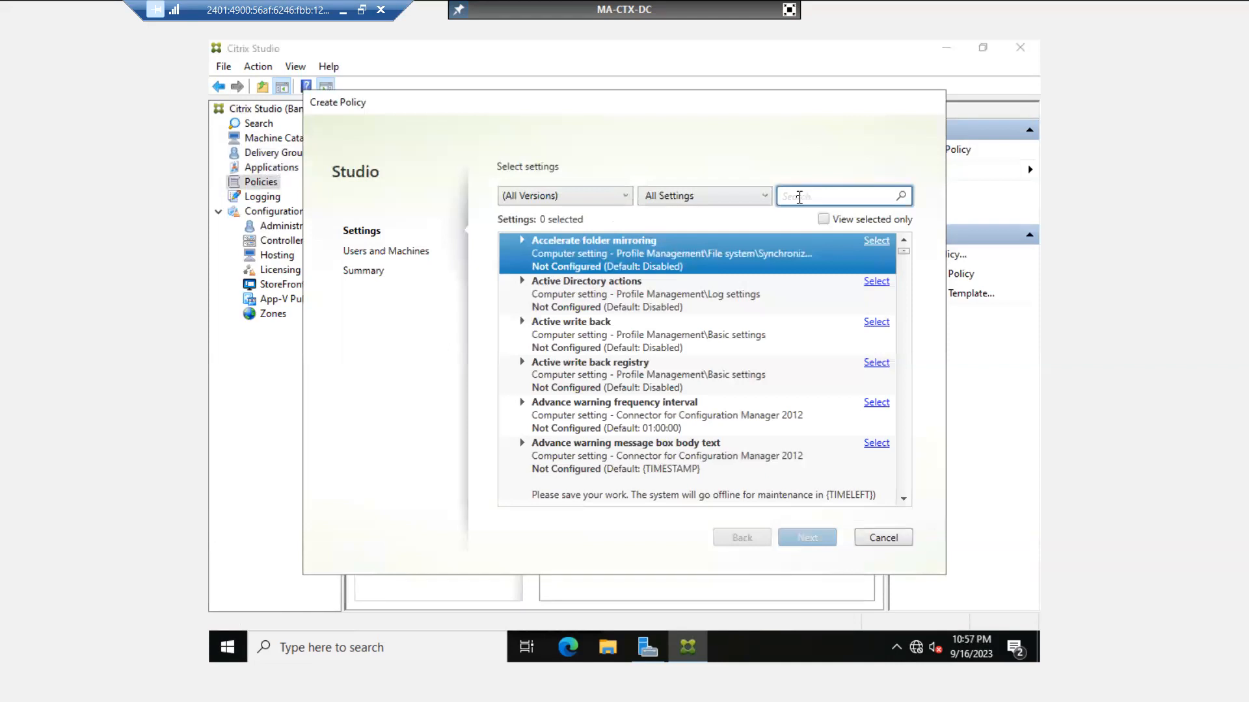
{"action": "left_click", "coordinate": [903, 498]}
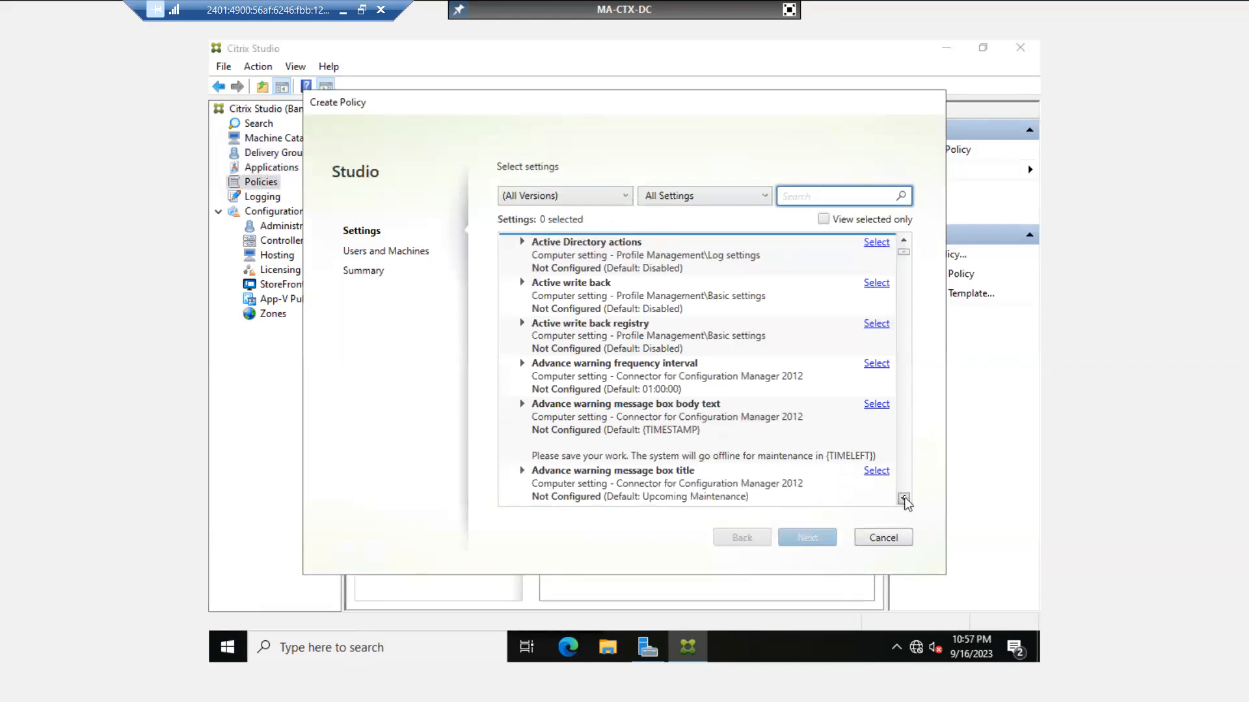
{"action": "scroll", "coordinate": [904, 499], "scroll_direction": "down", "scroll_amount": 5}
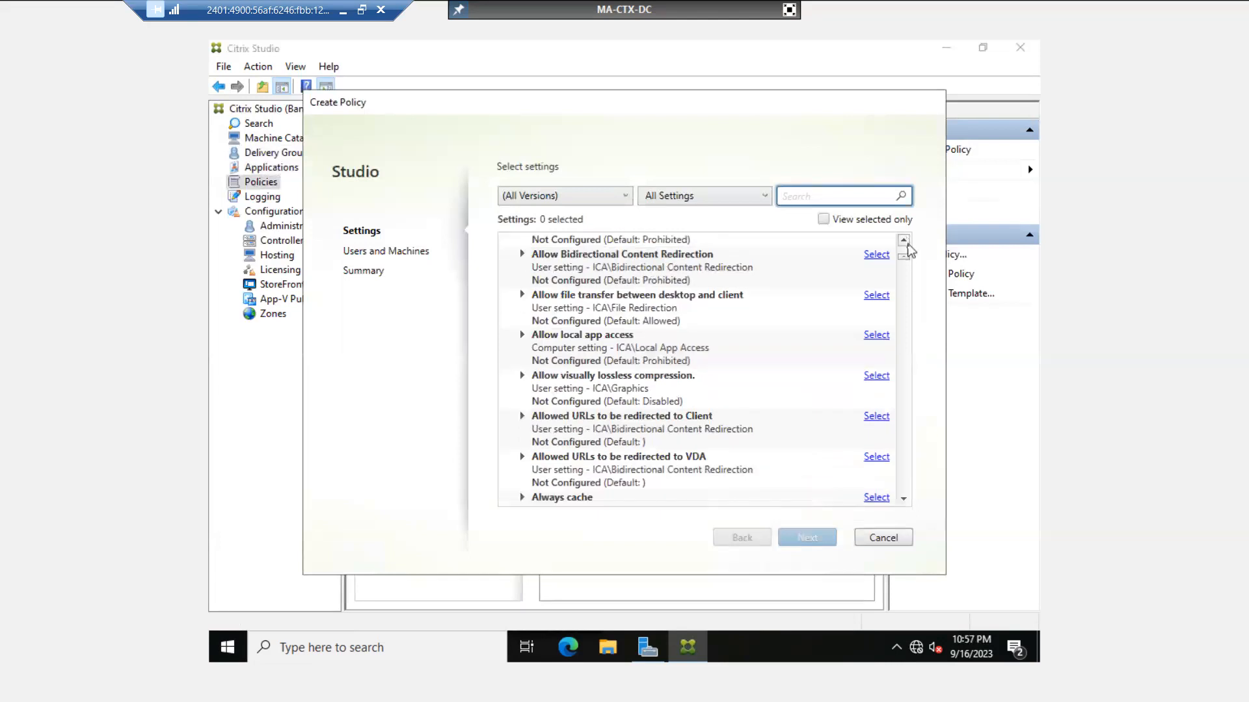
{"action": "left_click_drag", "start_coordinate": [905, 257], "coordinate": [903, 229]}
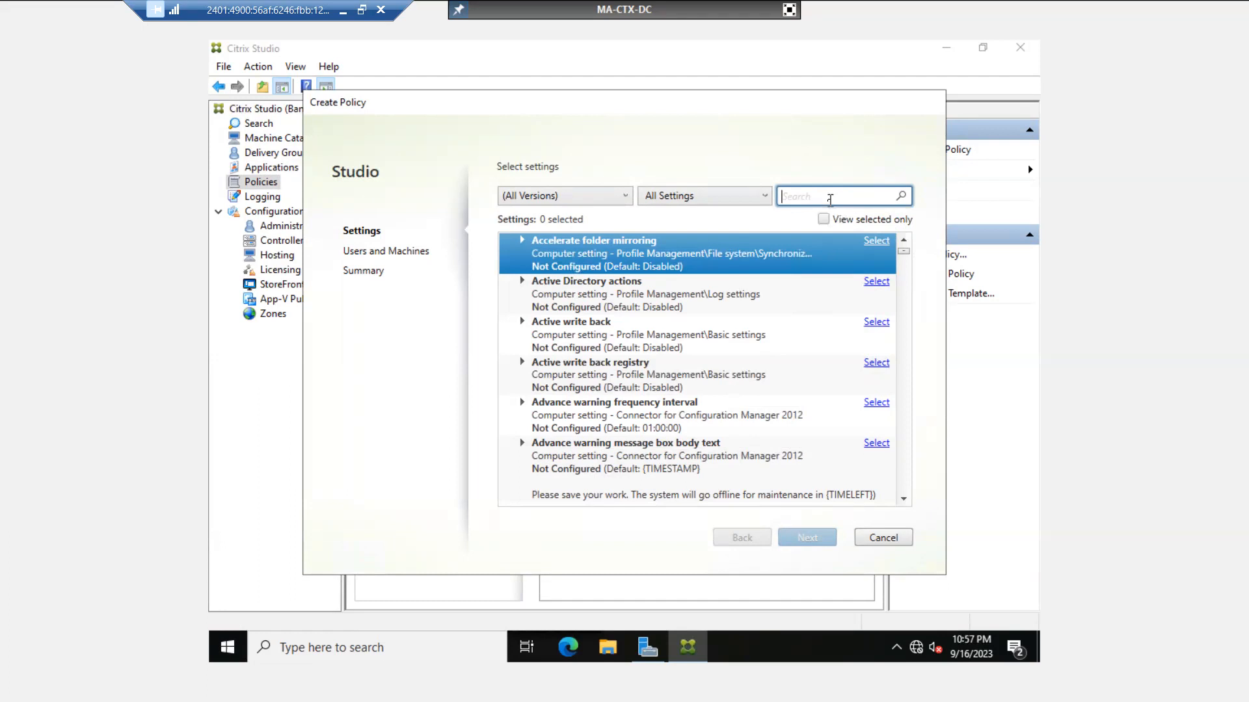
{"action": "type", "text": "drives"}
{"action": "key", "text": "BackSpace"}
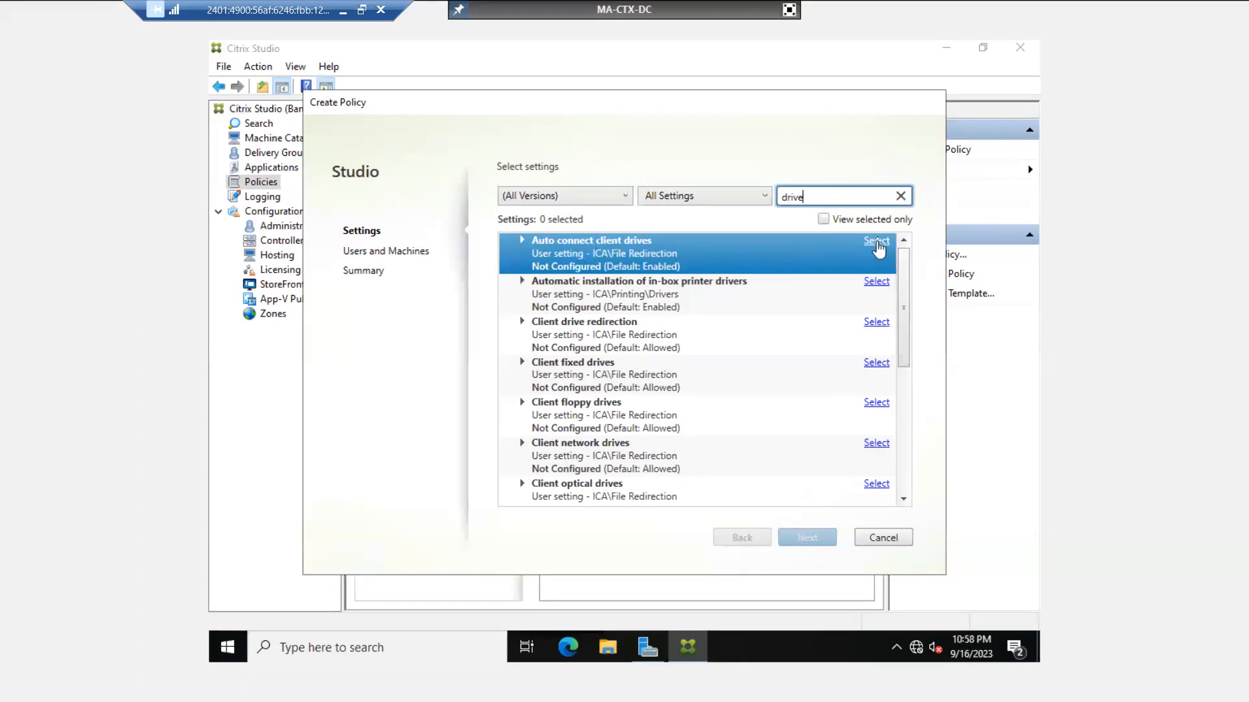
Step: Add the Auto connect client drives setting to the new policy and set it to Disabled
{"action": "left_click", "coordinate": [876, 242]}
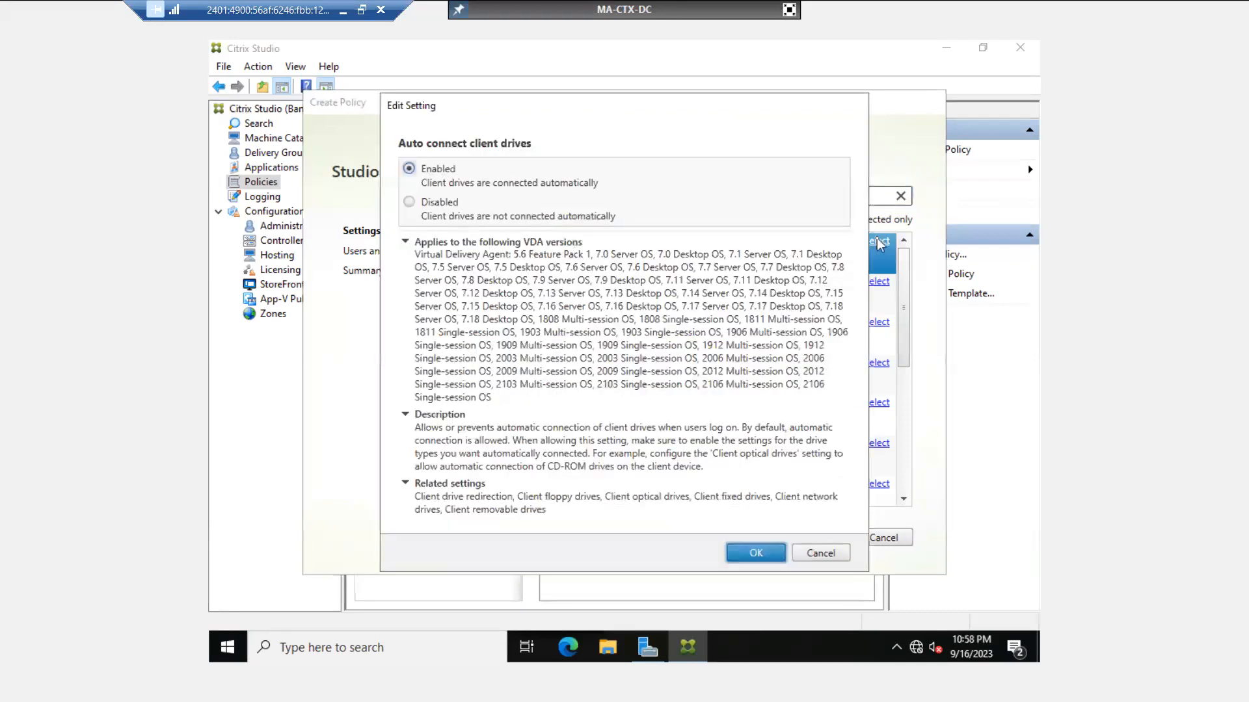
{"action": "left_click", "coordinate": [410, 203]}
{"action": "left_click", "coordinate": [755, 554]}
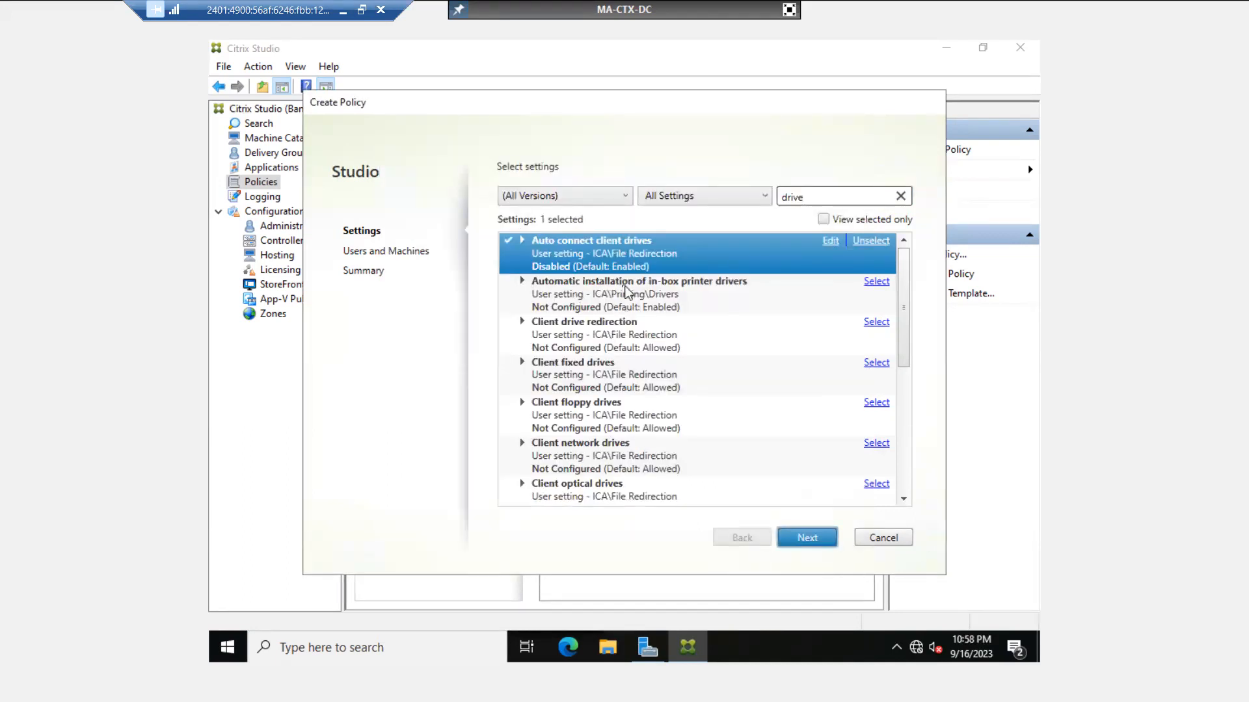
Step: Add the Automatic installation of in-box printer drivers setting to the new policy and set it to Disabled
{"action": "left_click", "coordinate": [563, 288]}
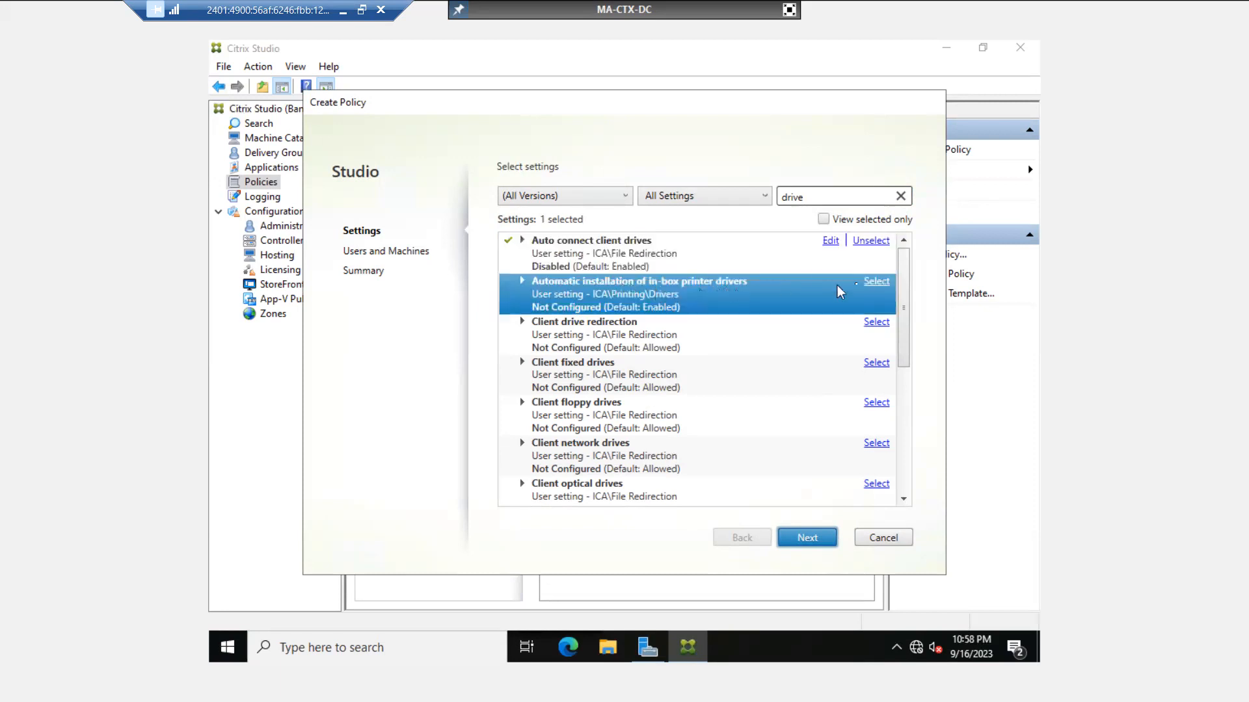
{"action": "left_click", "coordinate": [882, 285]}
{"action": "left_click", "coordinate": [409, 250]}
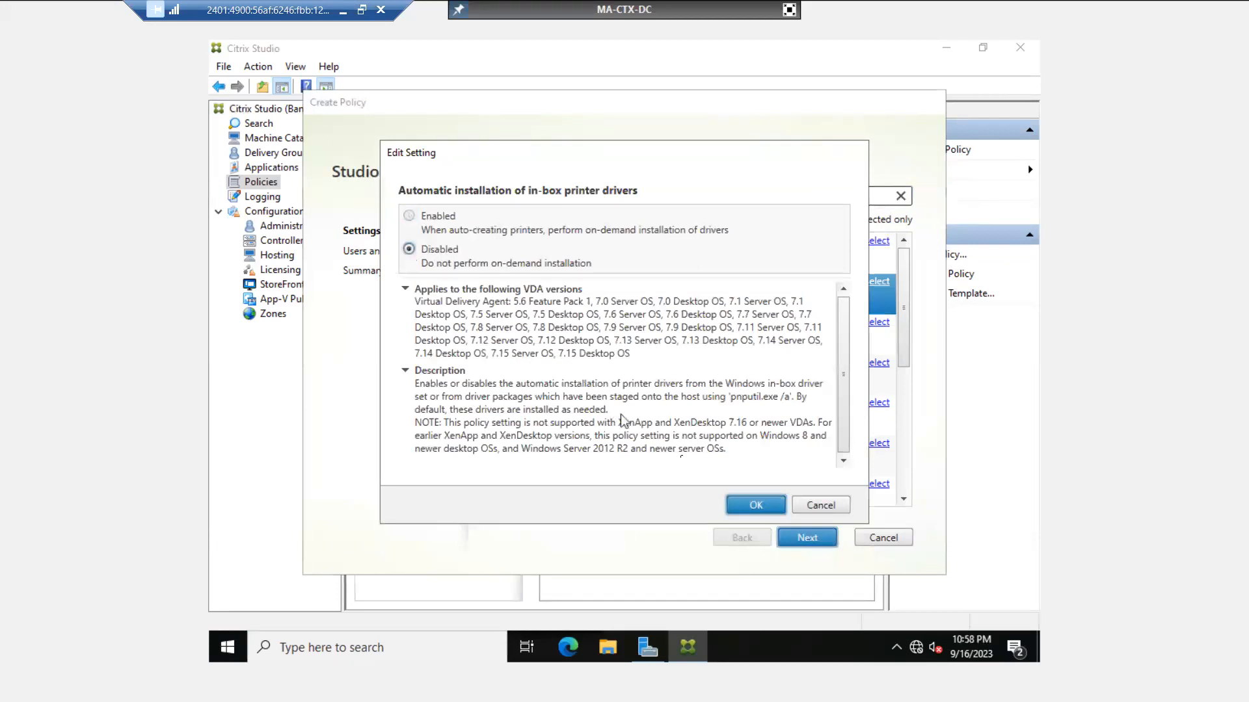
{"action": "left_click", "coordinate": [742, 506]}
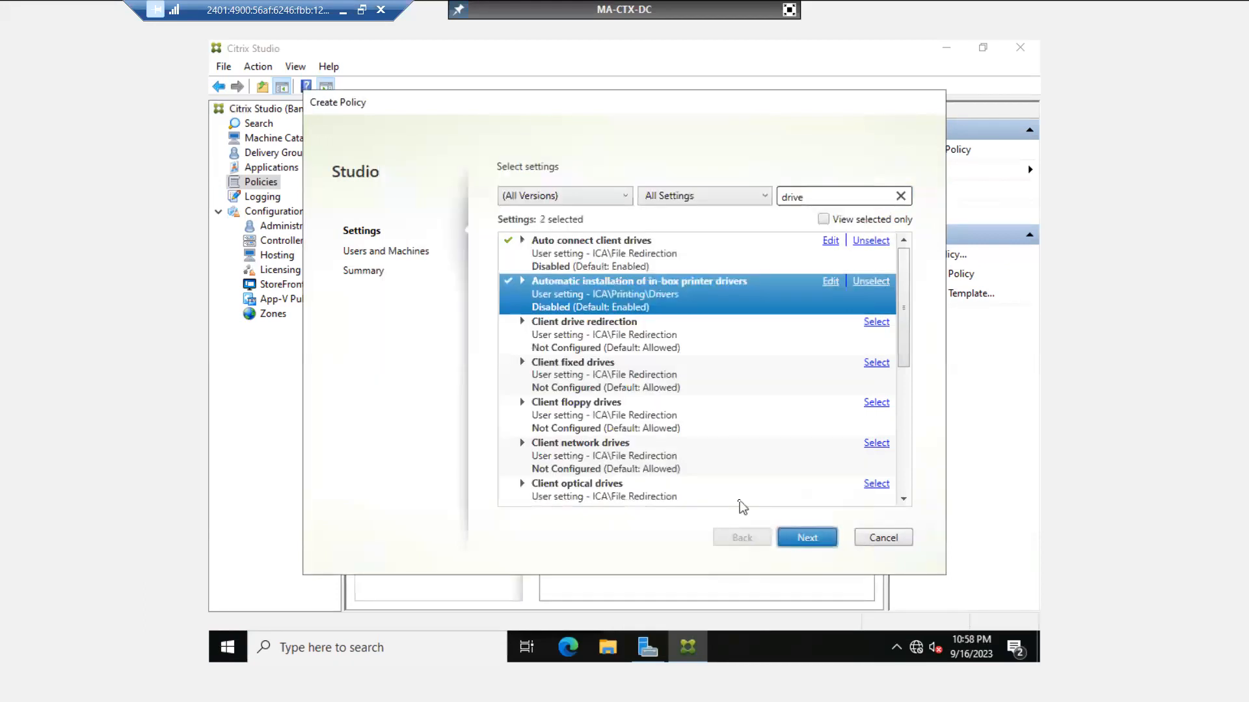
Step: Add the Client fixed drives setting to the new policy and set it to Prohibited
{"action": "left_click", "coordinate": [578, 372]}
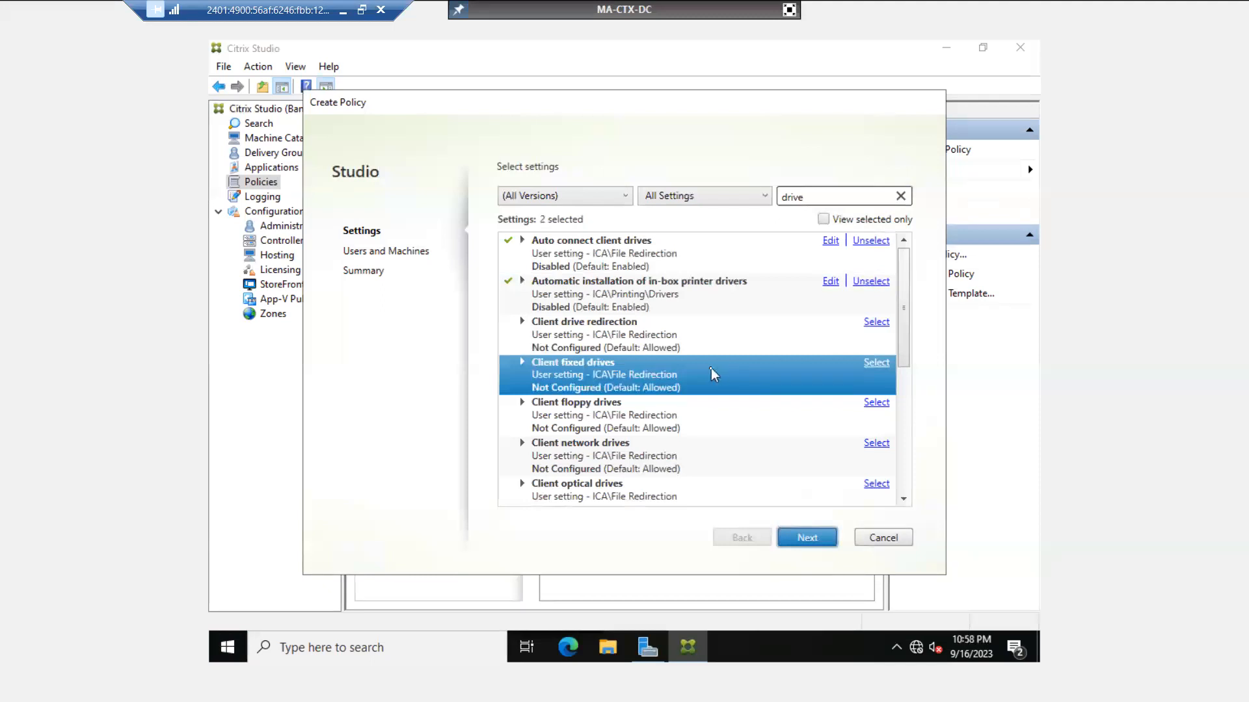
{"action": "left_click", "coordinate": [876, 363]}
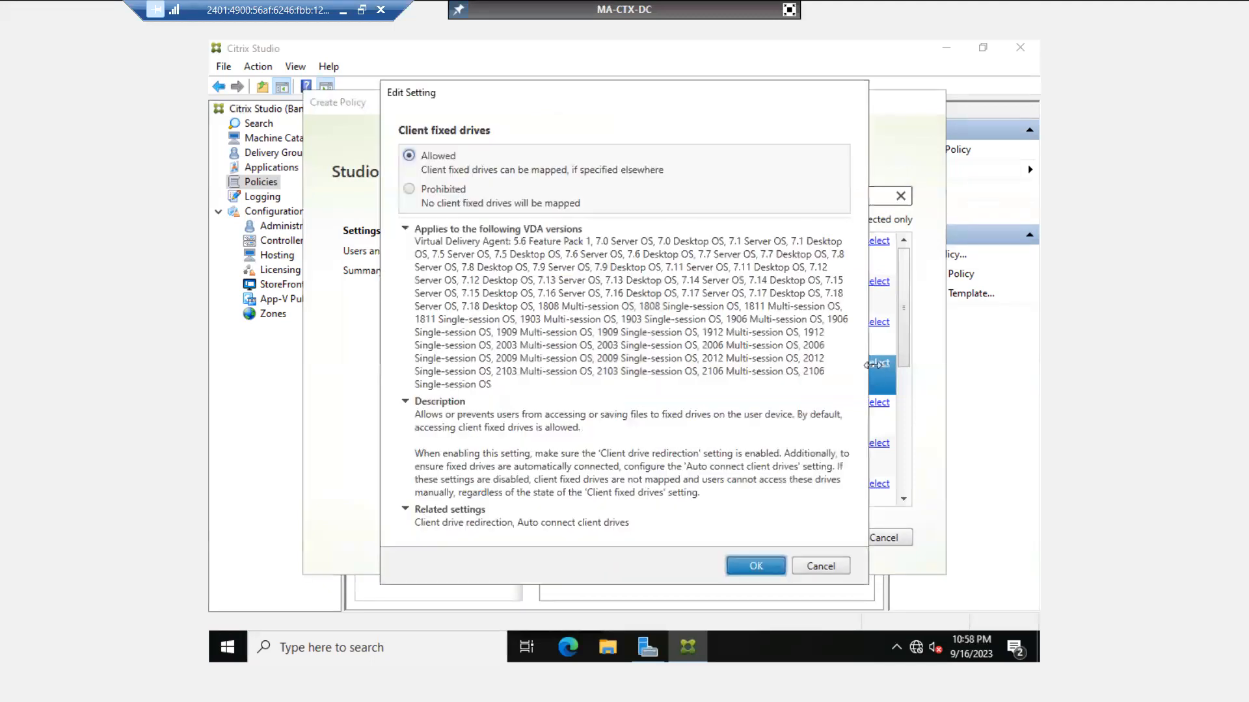
{"action": "left_click", "coordinate": [410, 190]}
{"action": "left_click", "coordinate": [751, 567]}
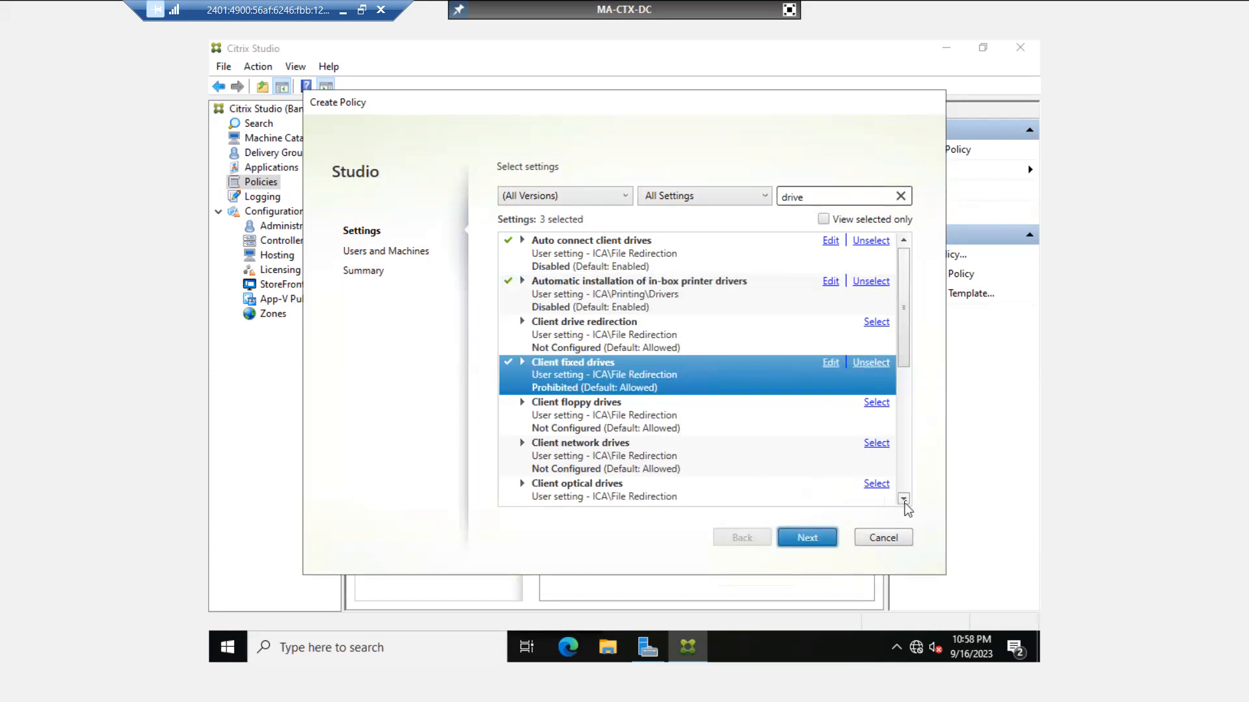
Step: Review the remaining drive settings, clear the settings filter, and cancel the new policy
{"action": "scroll", "coordinate": [904, 501], "scroll_direction": "down", "scroll_amount": 3}
{"action": "scroll", "coordinate": [906, 502], "scroll_direction": "down", "scroll_amount": 7}
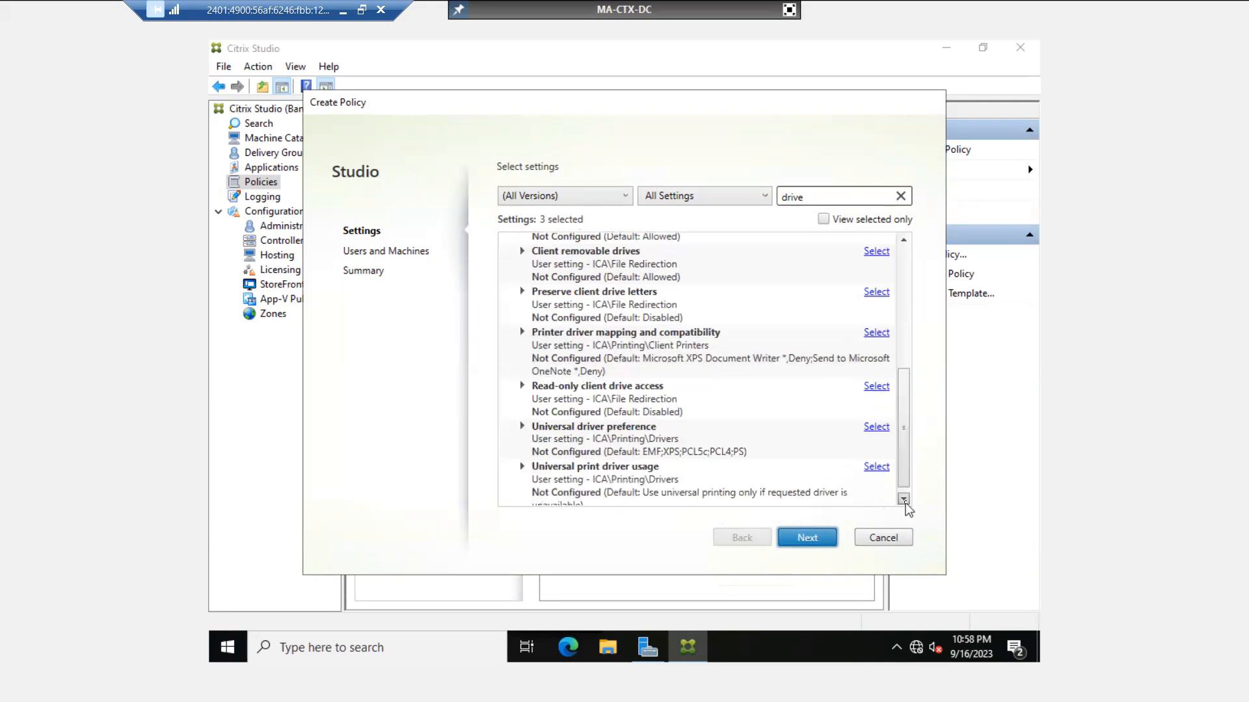
{"action": "scroll", "coordinate": [905, 502], "scroll_direction": "down", "scroll_amount": 1}
{"action": "double_click", "coordinate": [801, 201]}
{"action": "key", "text": "BackSpace"}
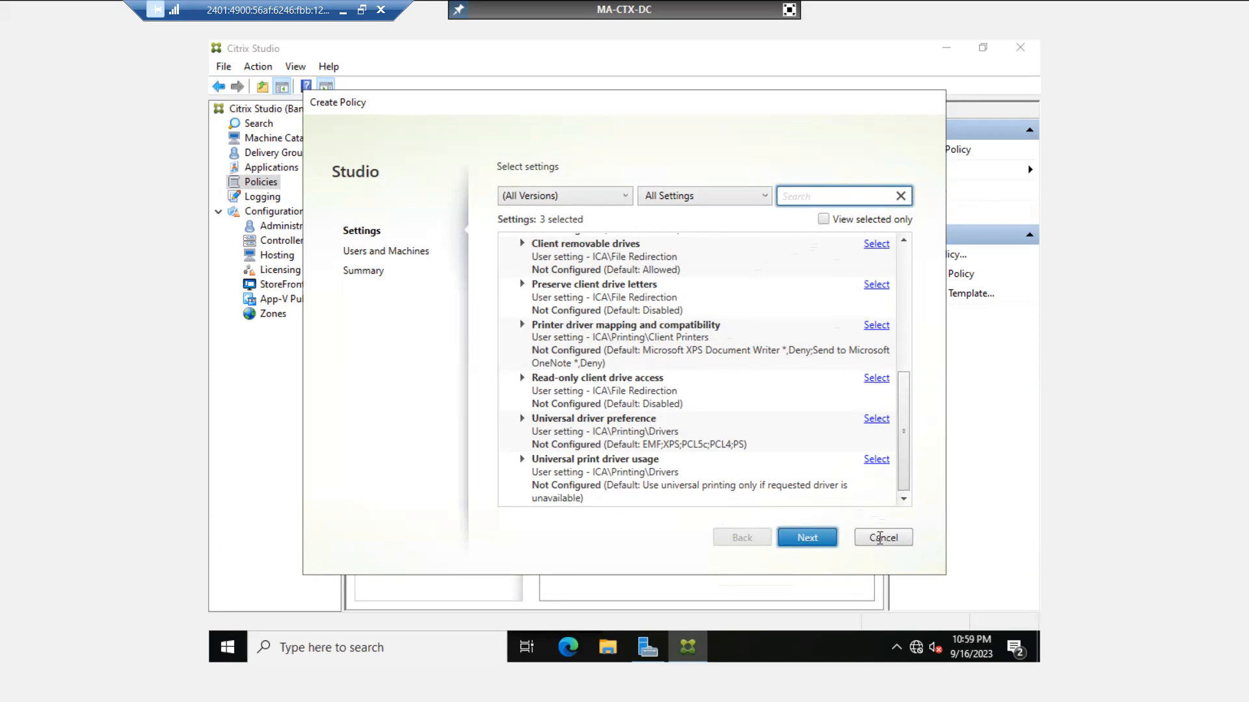
{"action": "left_click", "coordinate": [883, 538]}
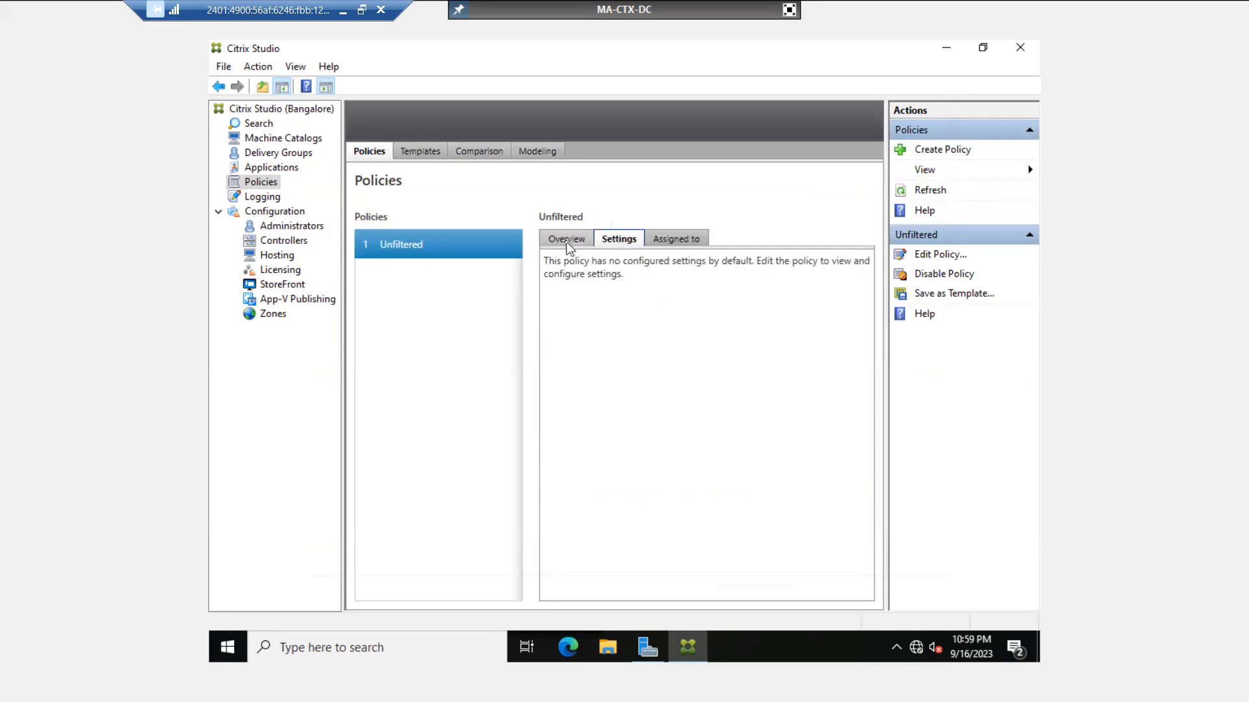
Step: View the overview of the Unfiltered policy, and open the site's Logging section
{"action": "left_click", "coordinate": [568, 247]}
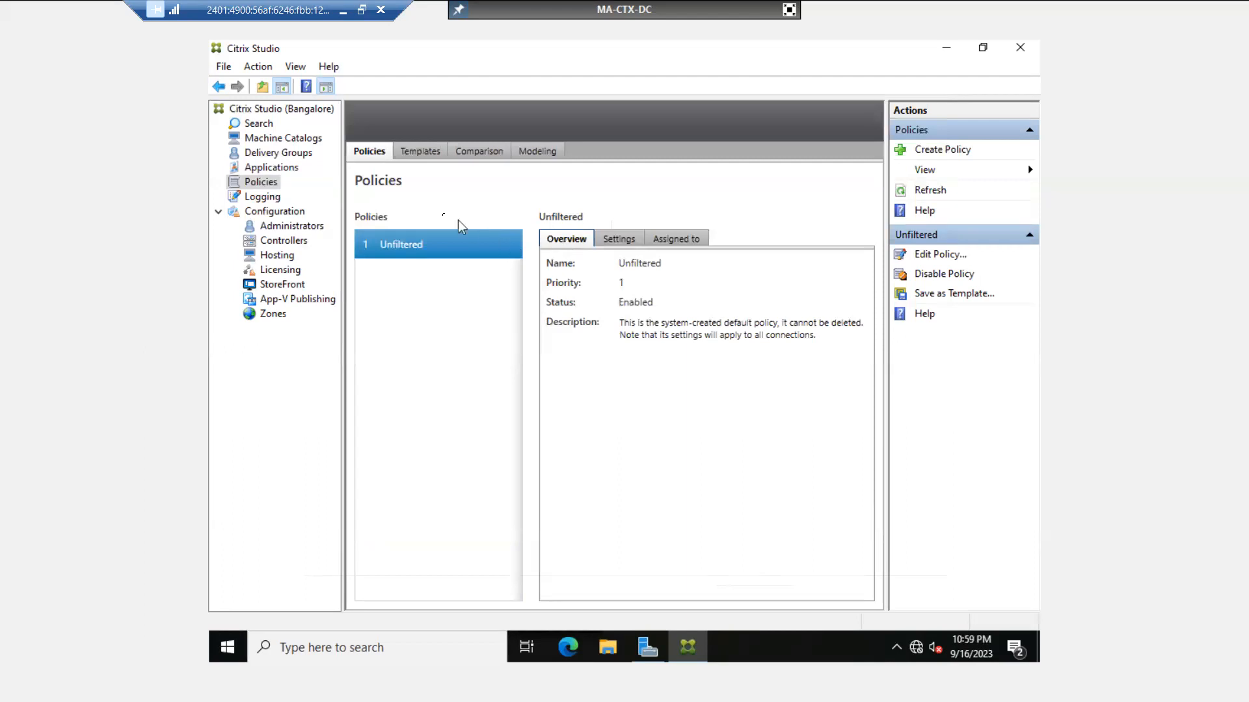
{"action": "left_click", "coordinate": [268, 197]}
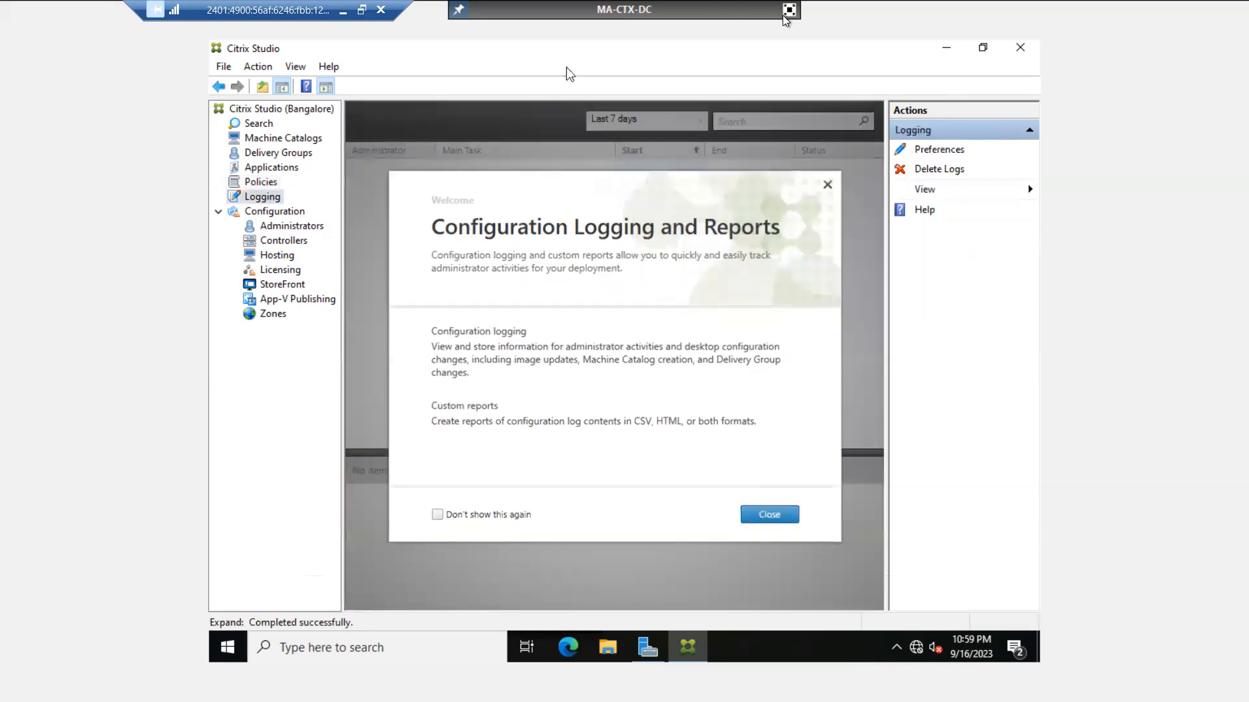
Step: Switch to the console of the other running DC virtual machine, accept the restart required by the Citrix installer, and dismiss the sign-out notice
{"action": "left_click", "coordinate": [789, 10]}
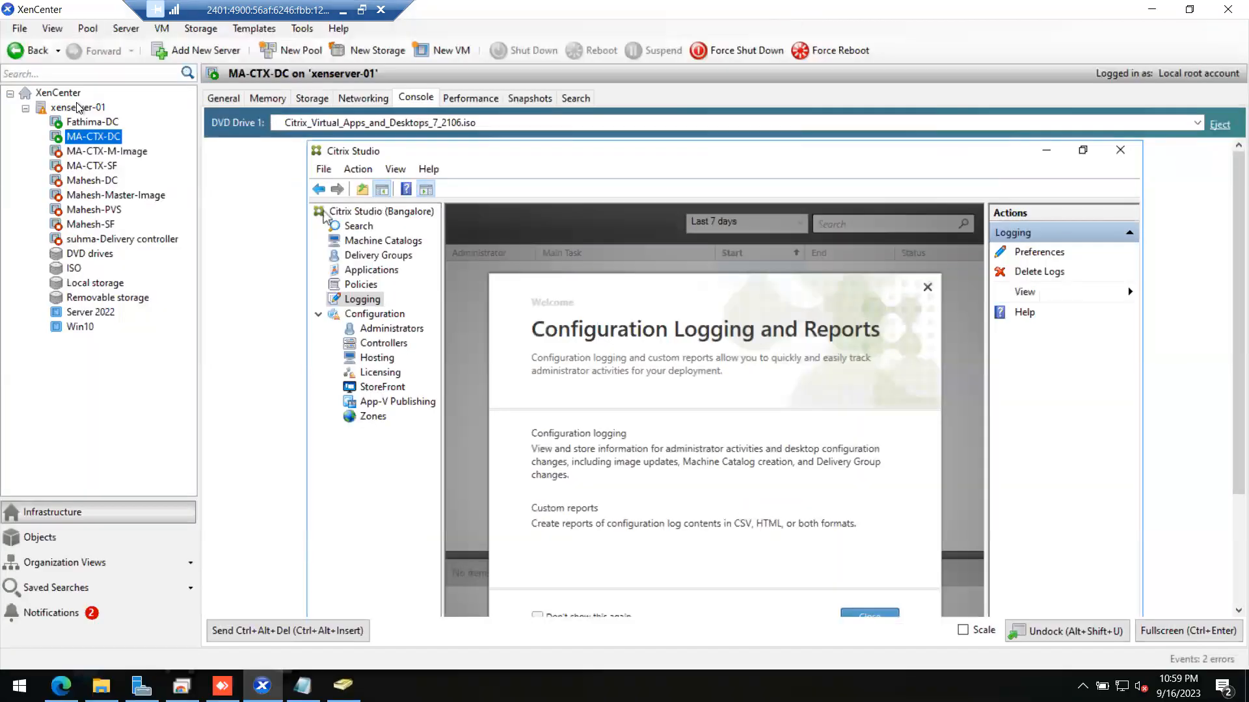
{"action": "left_click", "coordinate": [98, 123]}
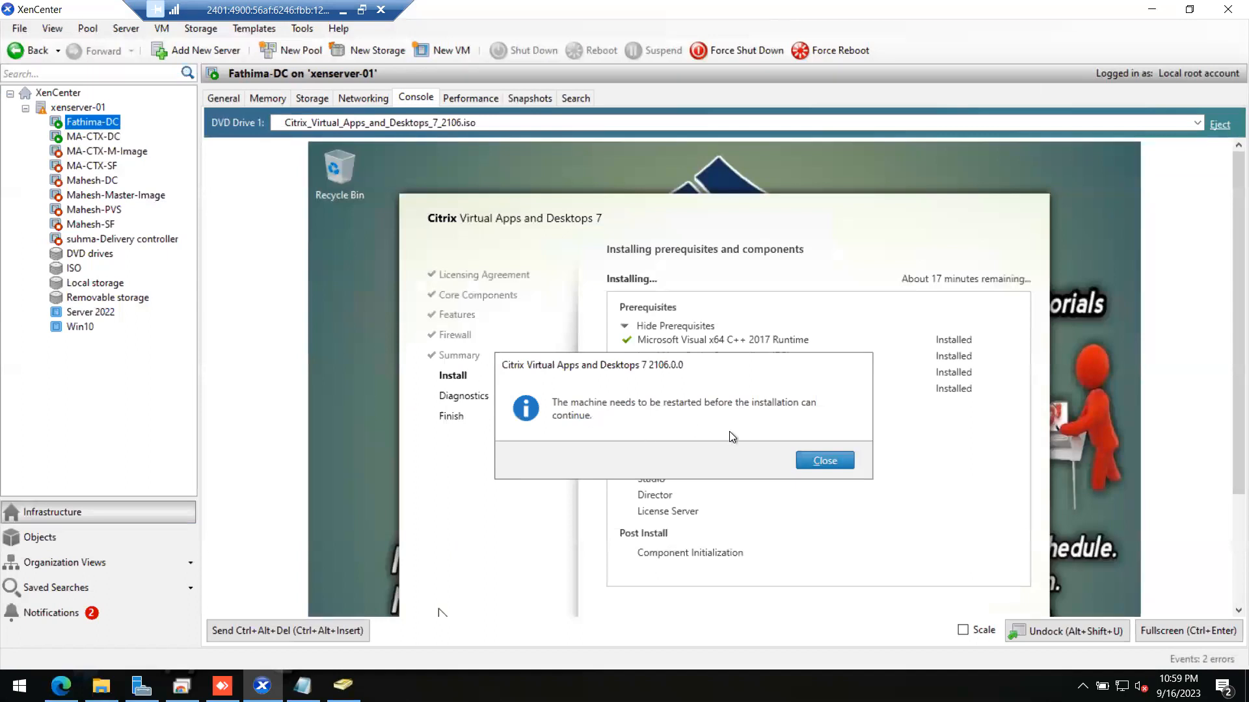
{"action": "left_click", "coordinate": [817, 461]}
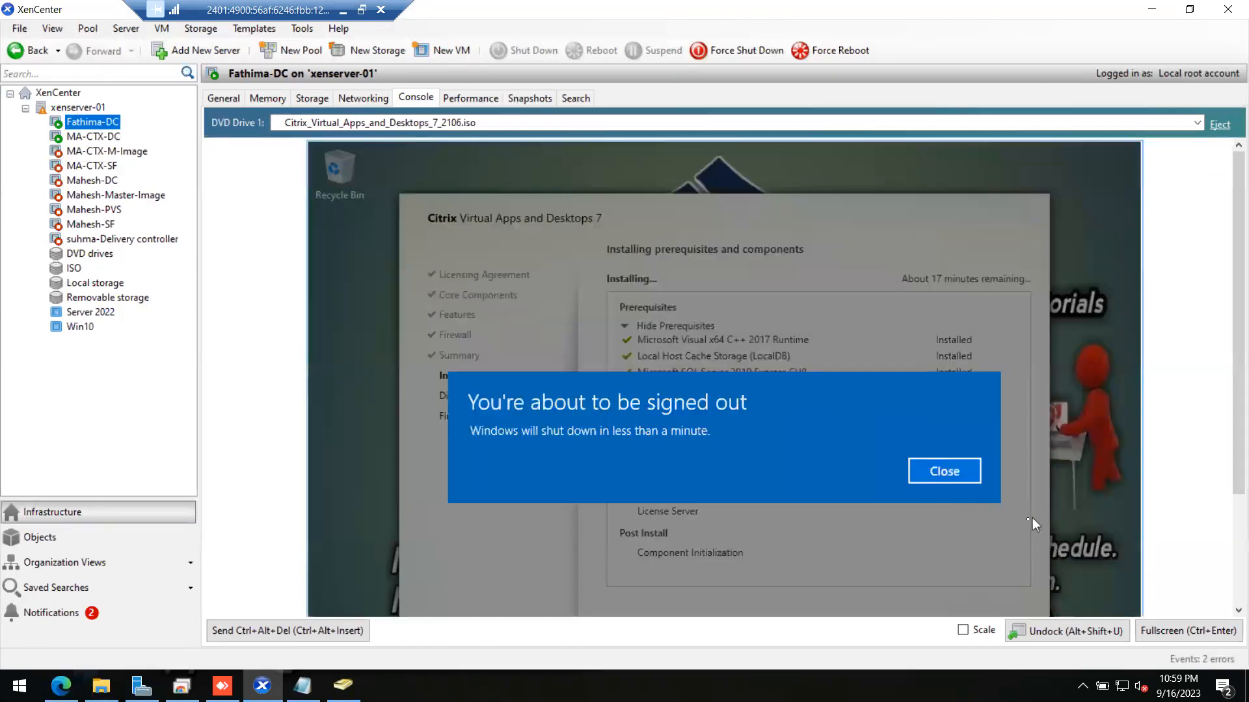
{"action": "left_click", "coordinate": [1188, 630]}
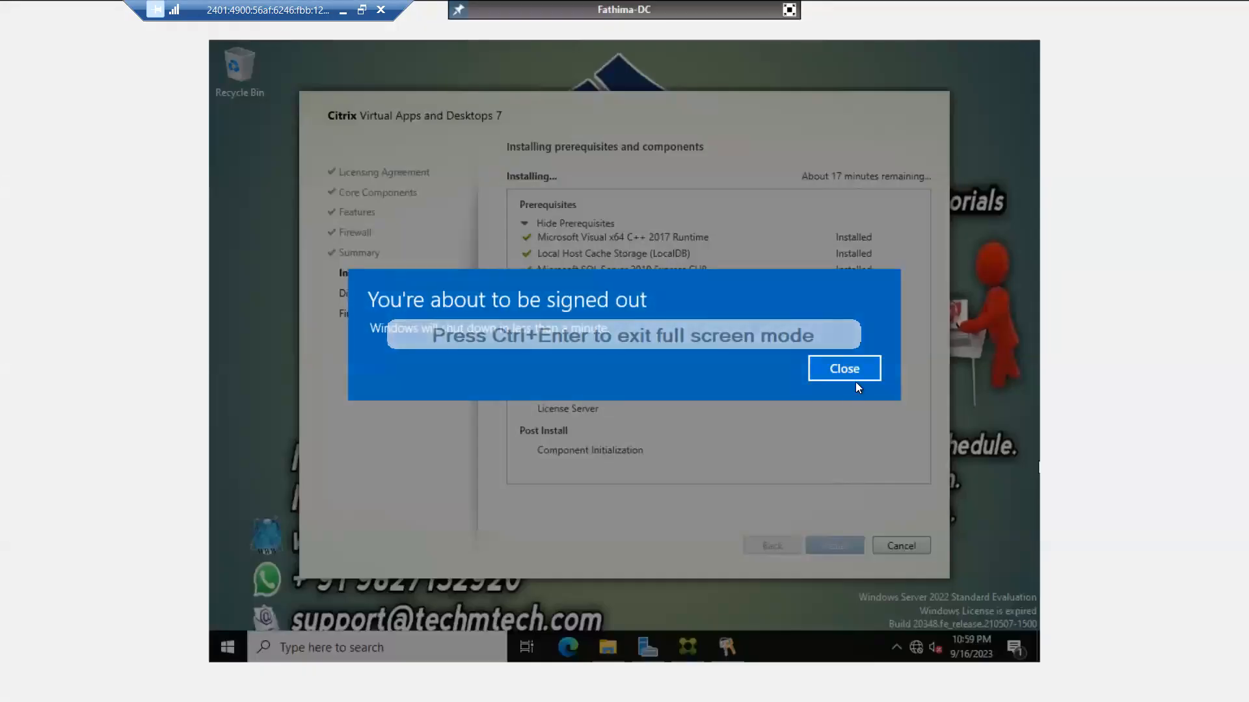
{"action": "left_click", "coordinate": [841, 369]}
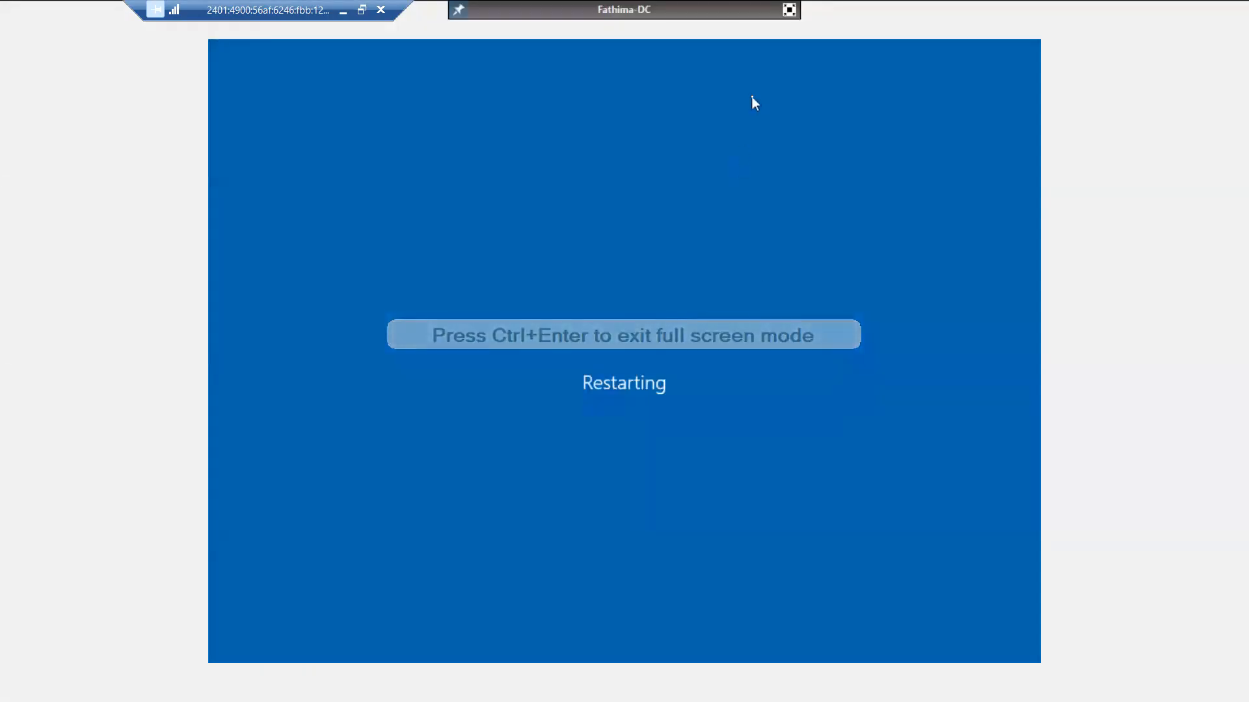
Step: Return the restarting virtual machine's console to the XenCenter window and scale it to fit
{"action": "left_click", "coordinate": [789, 9]}
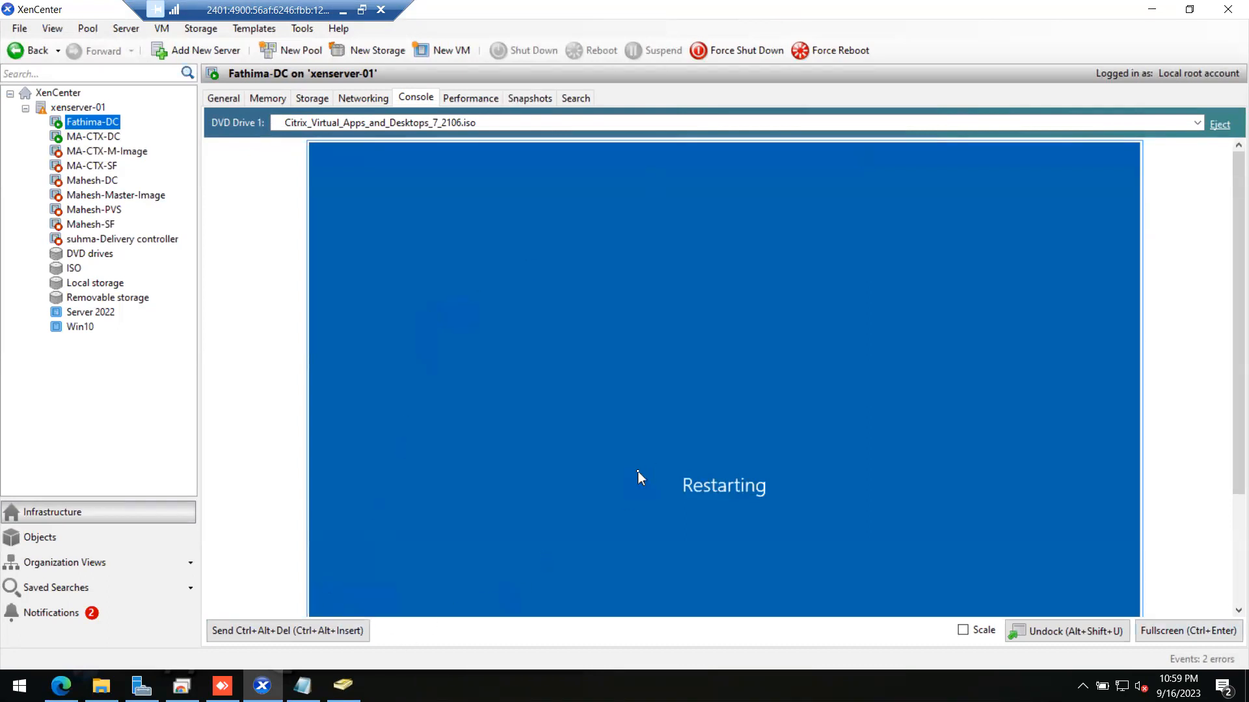
{"action": "left_click", "coordinate": [1237, 529]}
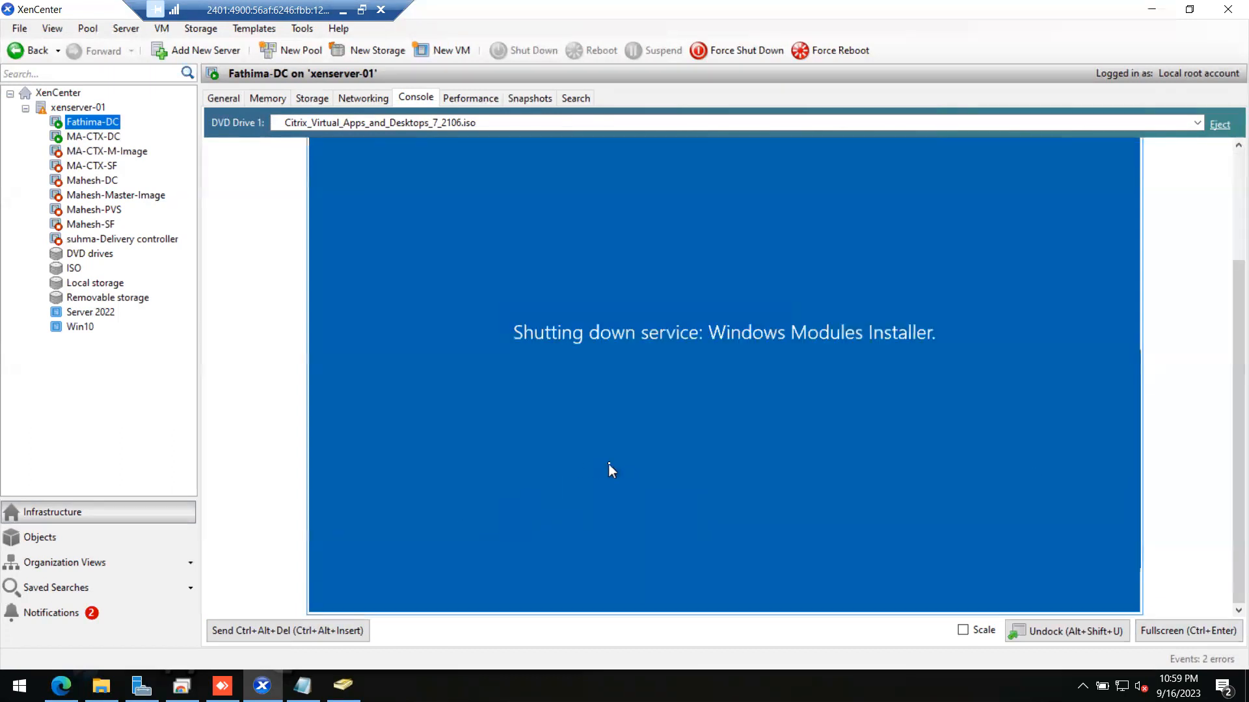
{"action": "left_click", "coordinate": [962, 630]}
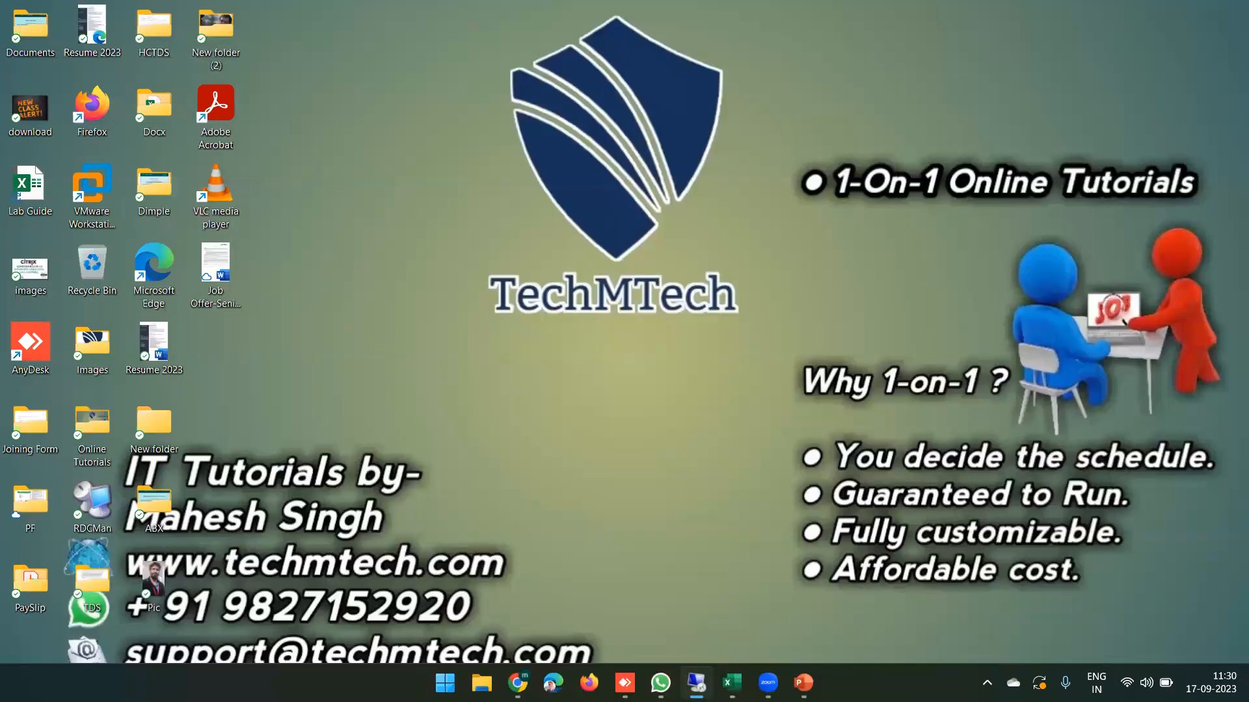
{"action": "left_click", "coordinate": [1146, 683]}
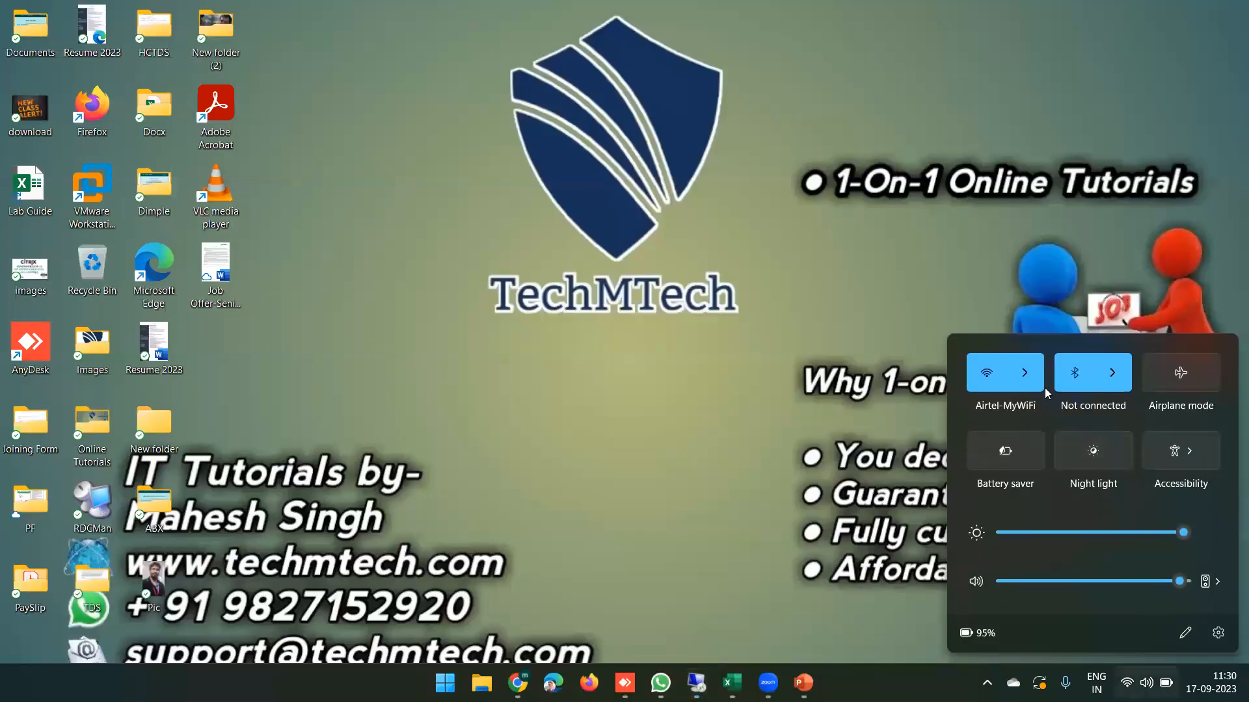
{"action": "left_click", "coordinate": [1015, 214]}
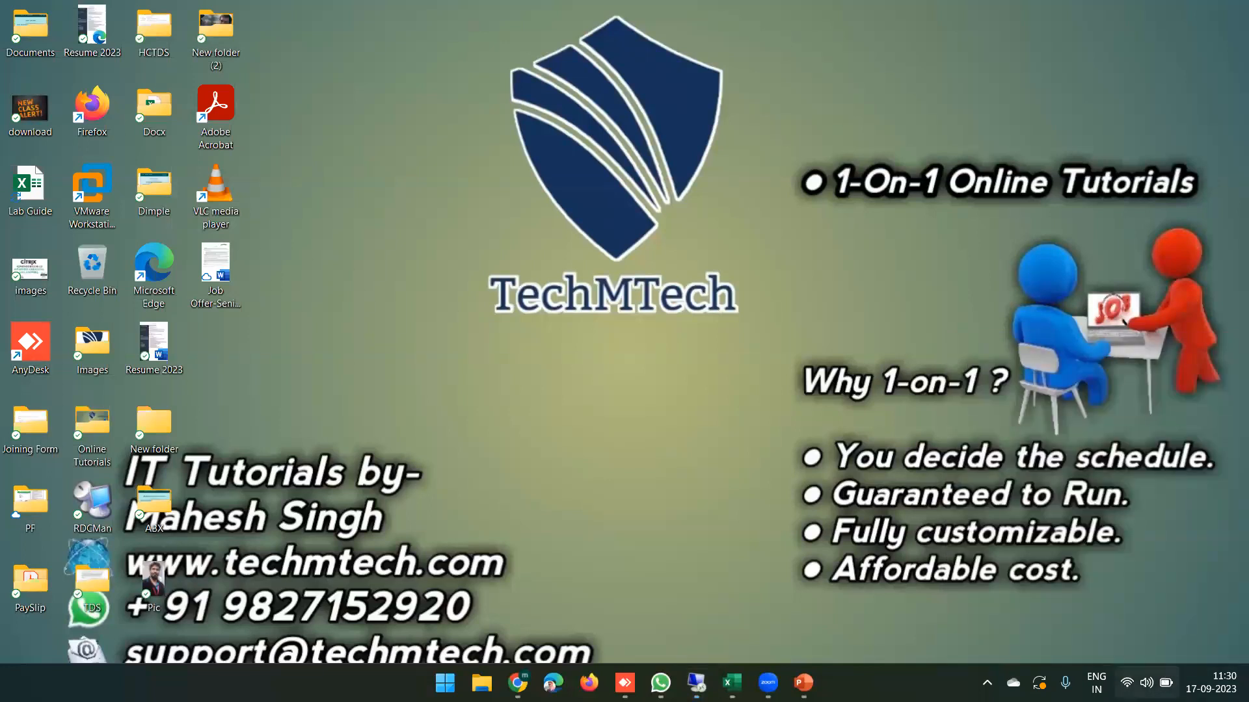
{"action": "left_click", "coordinate": [1164, 682]}
{"action": "left_click", "coordinate": [1001, 217]}
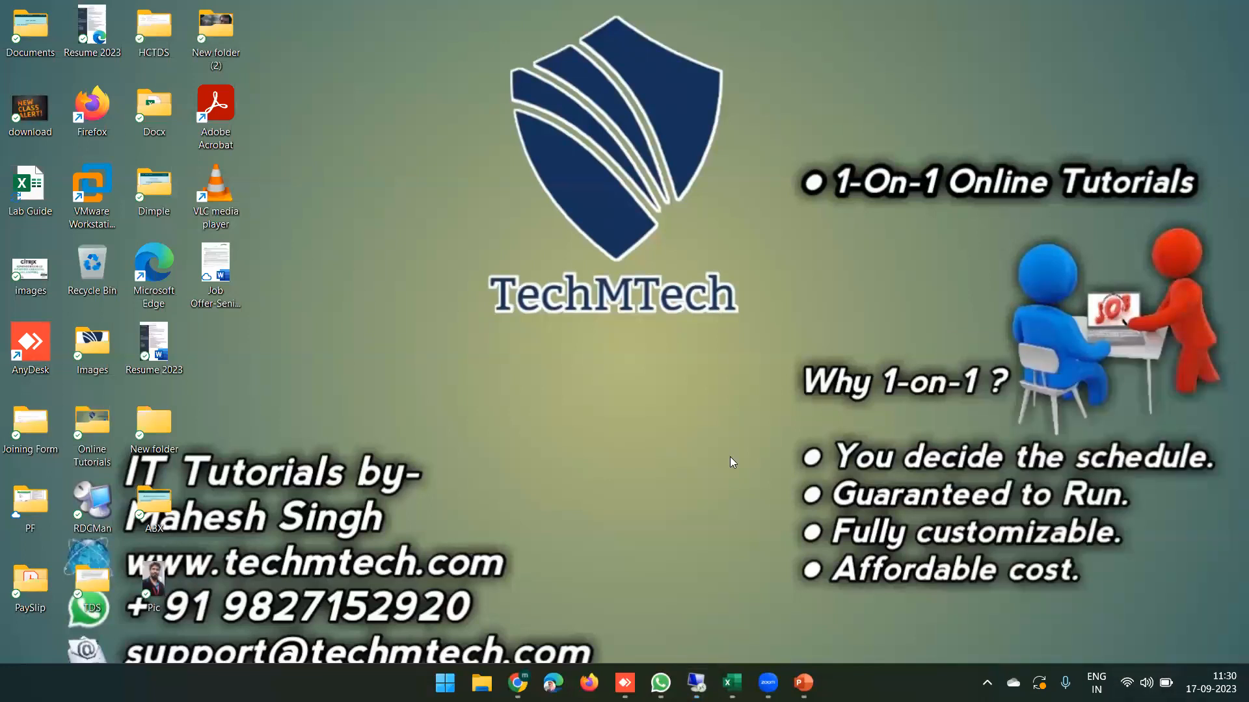
Step: Return to the remote XenCenter session, view the configuration log on MA-CTX-DC, and go back to the restarting DC's console
{"action": "left_click", "coordinate": [696, 682]}
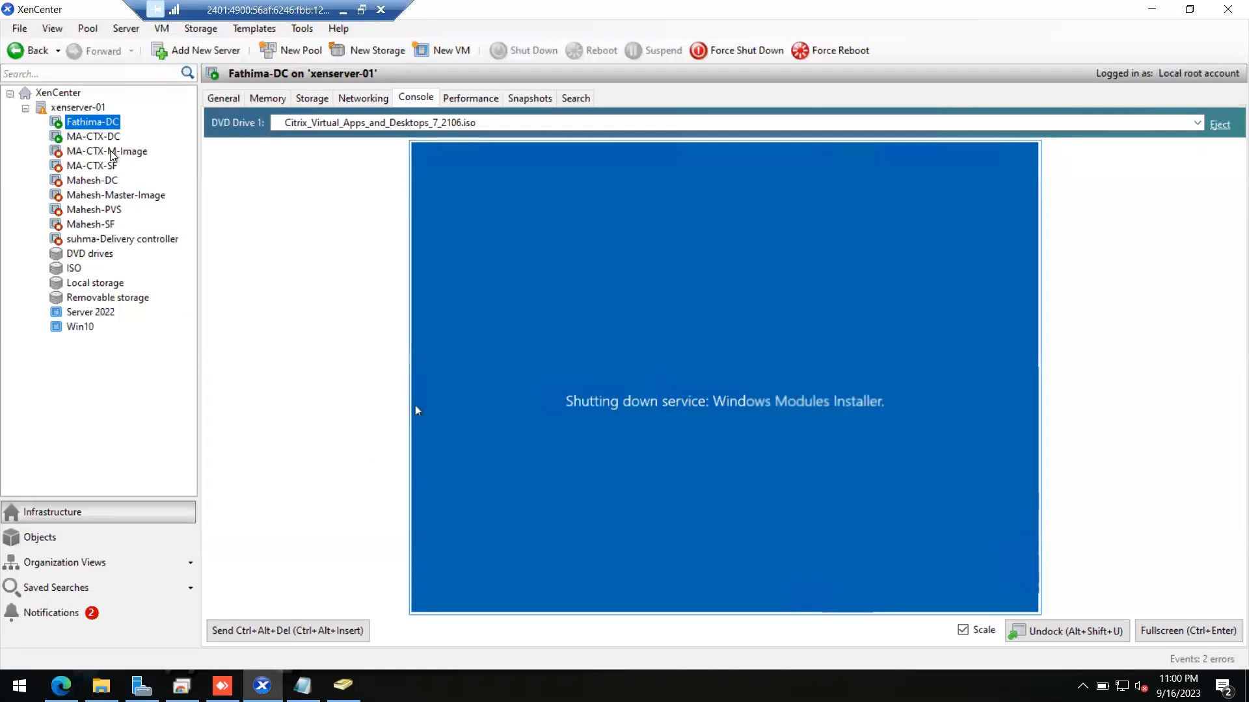
{"action": "left_click", "coordinate": [98, 137]}
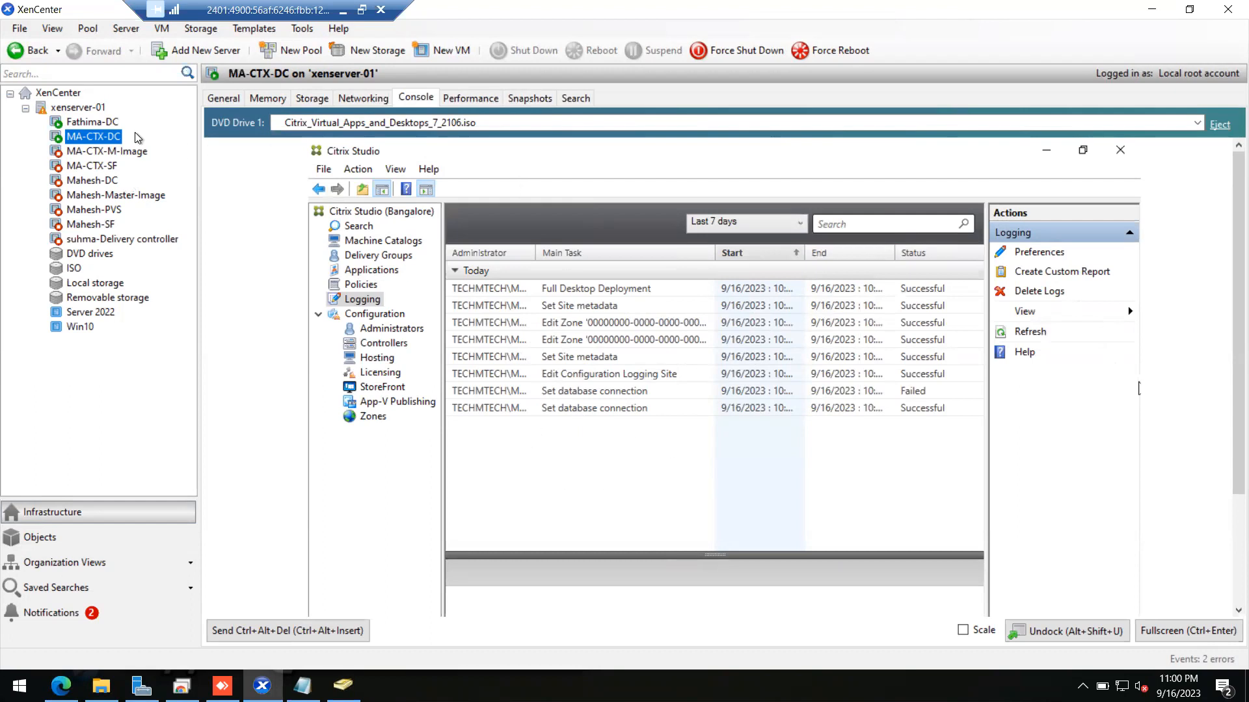
{"action": "left_click", "coordinate": [98, 123]}
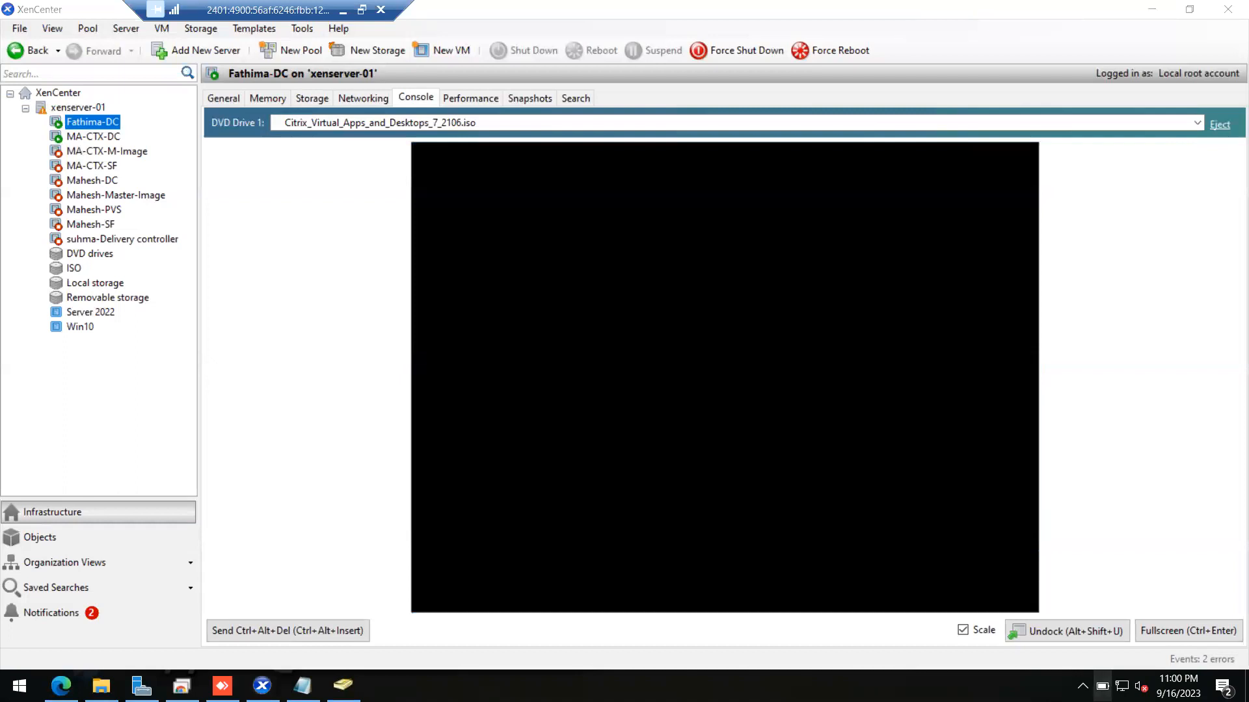
{"action": "left_click", "coordinate": [1102, 686]}
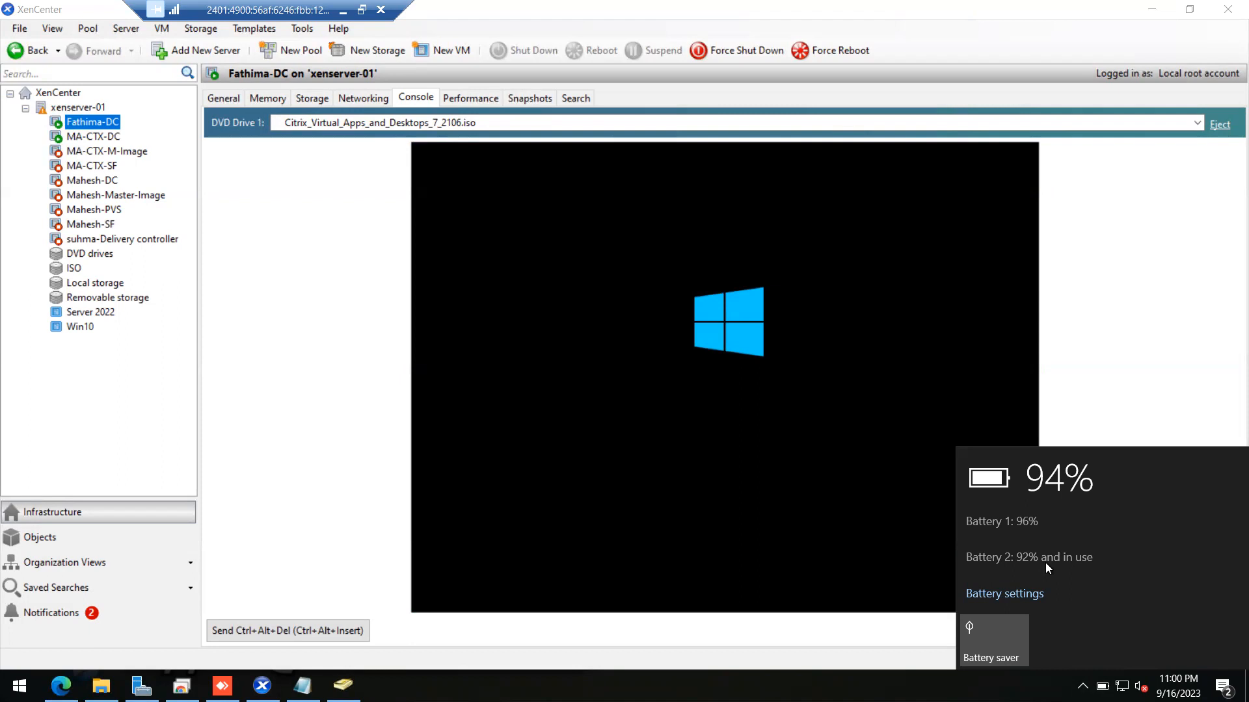
{"action": "left_click", "coordinate": [872, 520]}
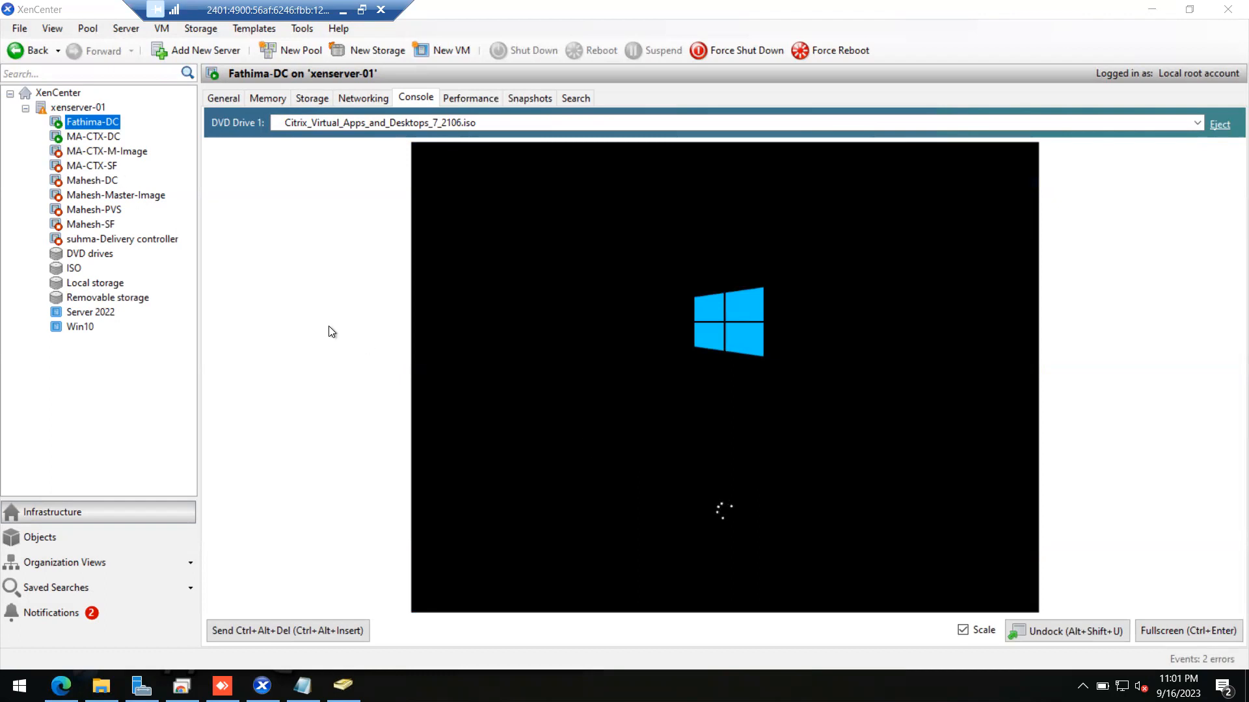
{"action": "left_click", "coordinate": [344, 8]}
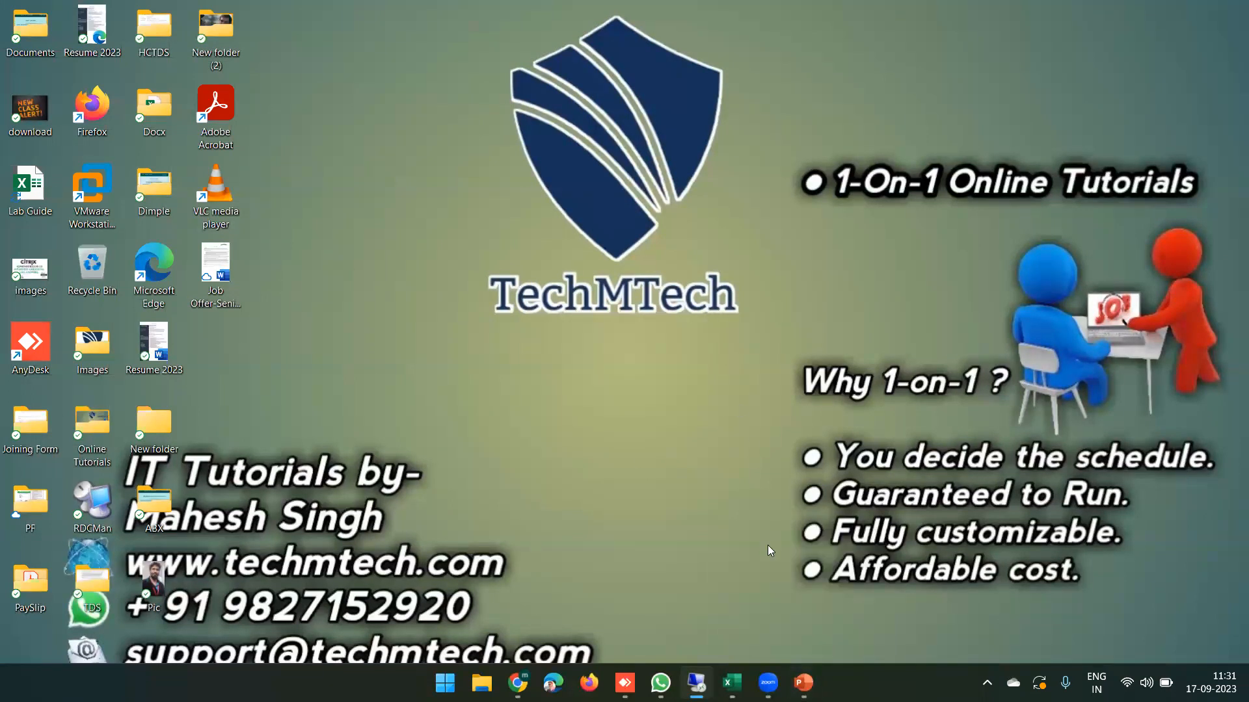
{"action": "left_click", "coordinate": [696, 683]}
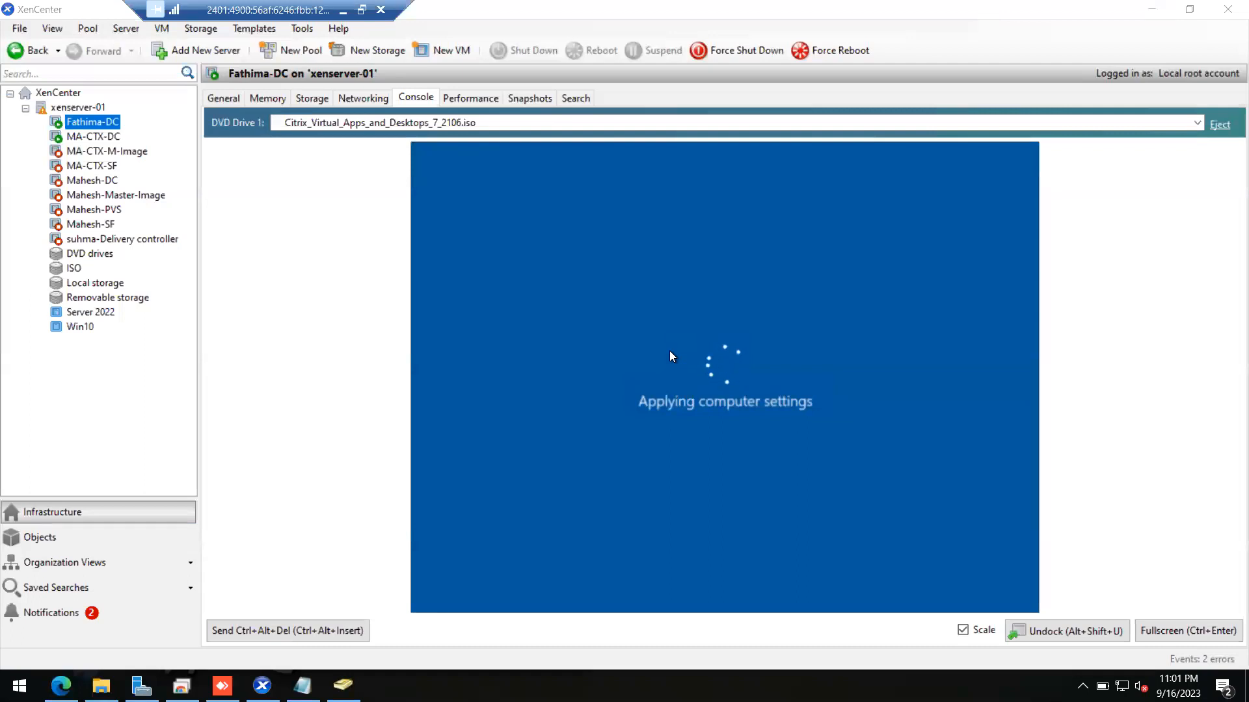
Step: Unlock the restarted DC virtual machine in full screen, accept the monitoring notice, sign in with the account password, and minimize Server Manager
{"action": "left_click", "coordinate": [1182, 634]}
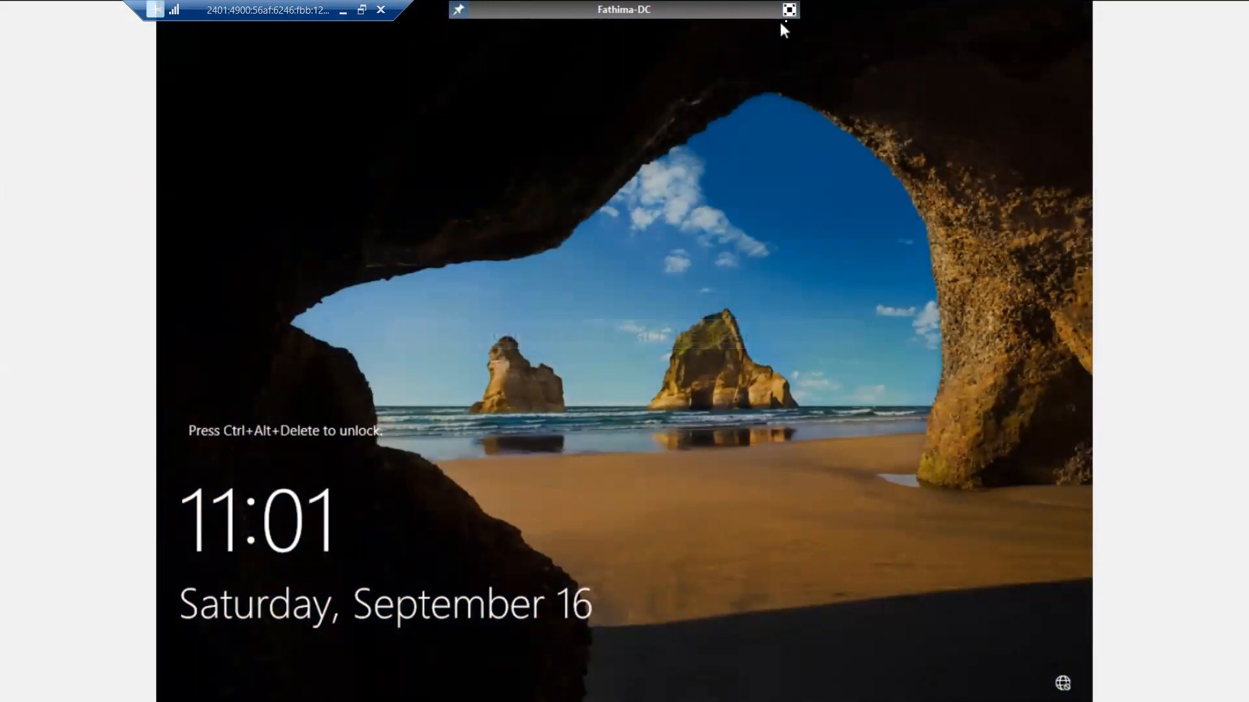
{"action": "left_click", "coordinate": [787, 11]}
{"action": "left_click", "coordinate": [278, 630]}
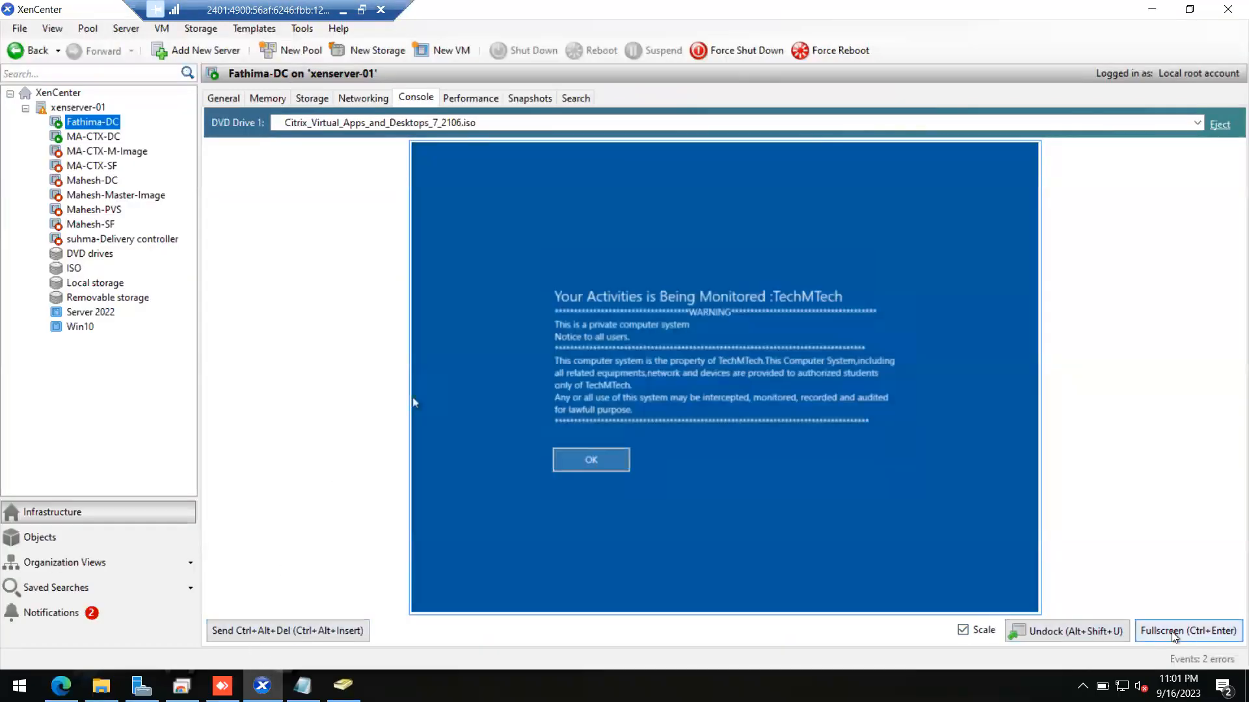
{"action": "left_click", "coordinate": [1174, 635]}
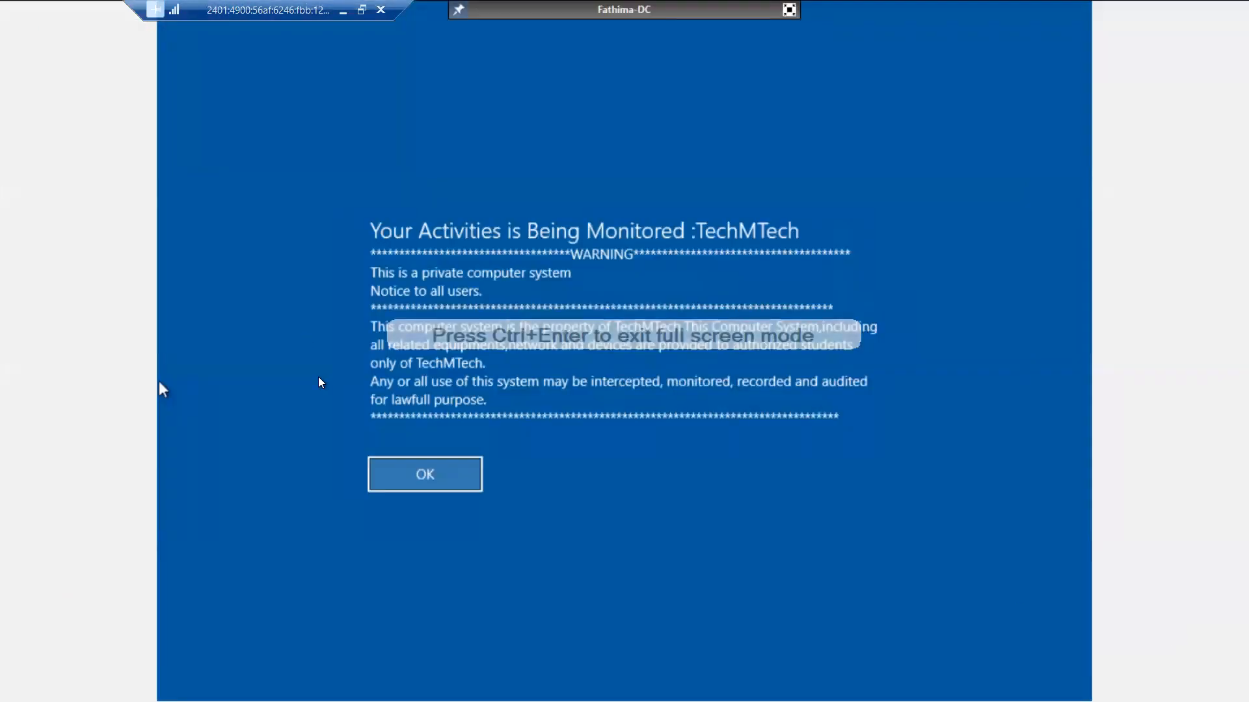
{"action": "left_click", "coordinate": [423, 467]}
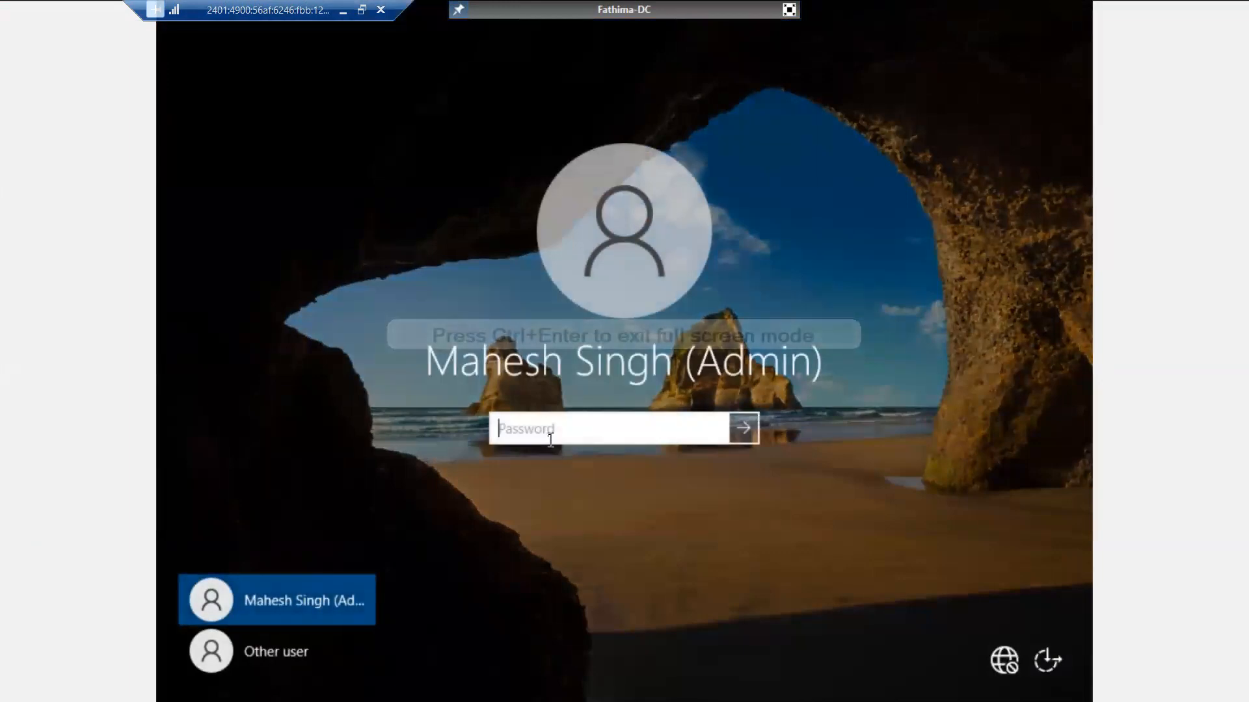
{"action": "type", "text": "•••••••••"}
{"action": "key", "text": "Return"}
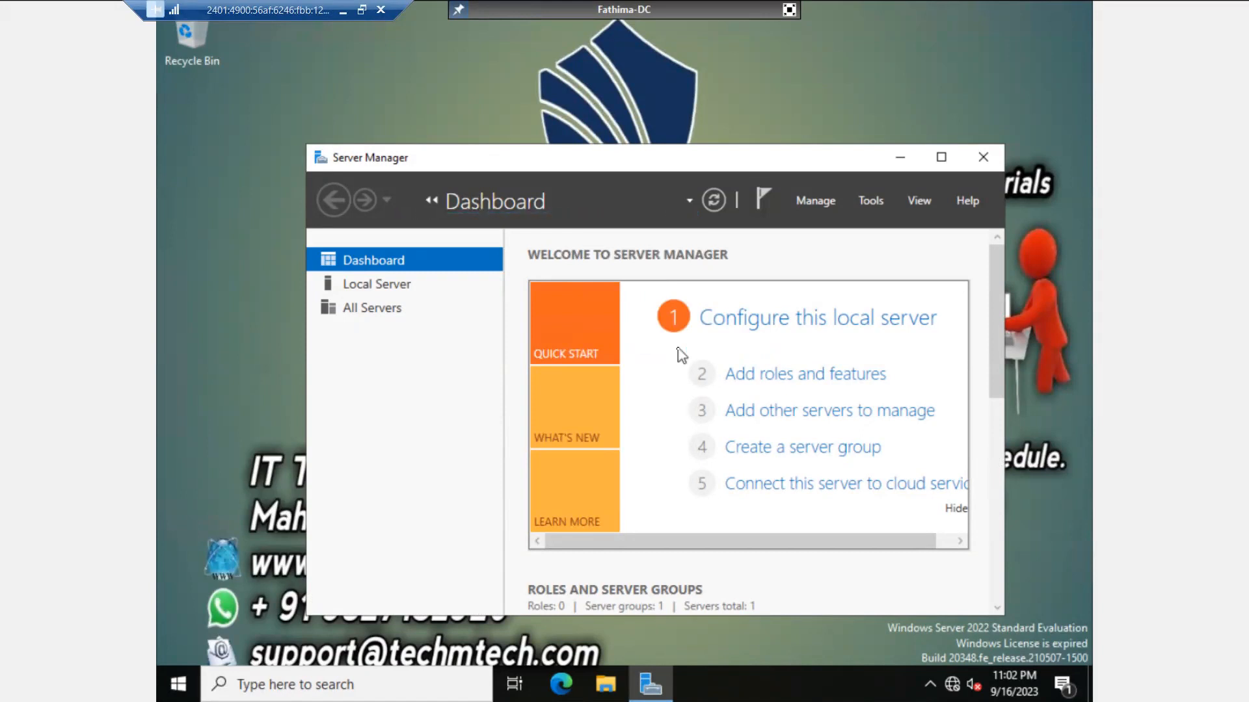
{"action": "left_click", "coordinate": [911, 153]}
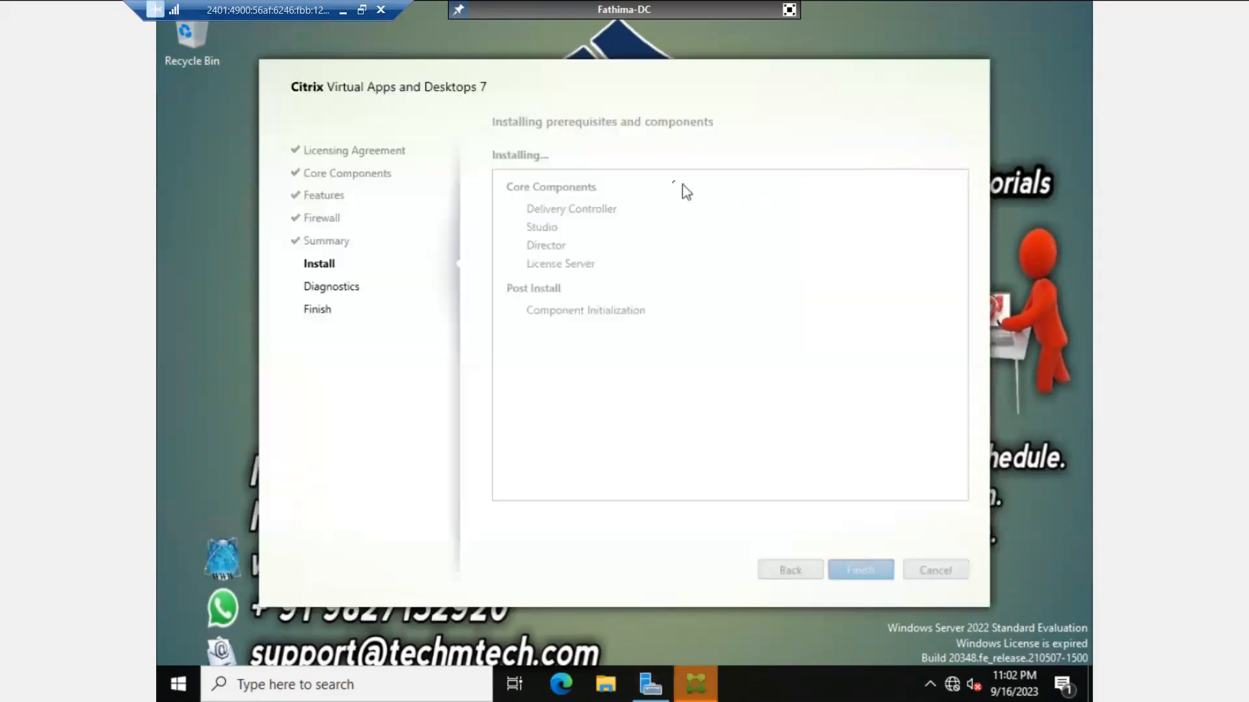
Step: Leave full screen, check the Citrix installation progress on the other running DC virtual machine, and return to the MA-CTX-DC console
{"action": "left_click", "coordinate": [789, 10]}
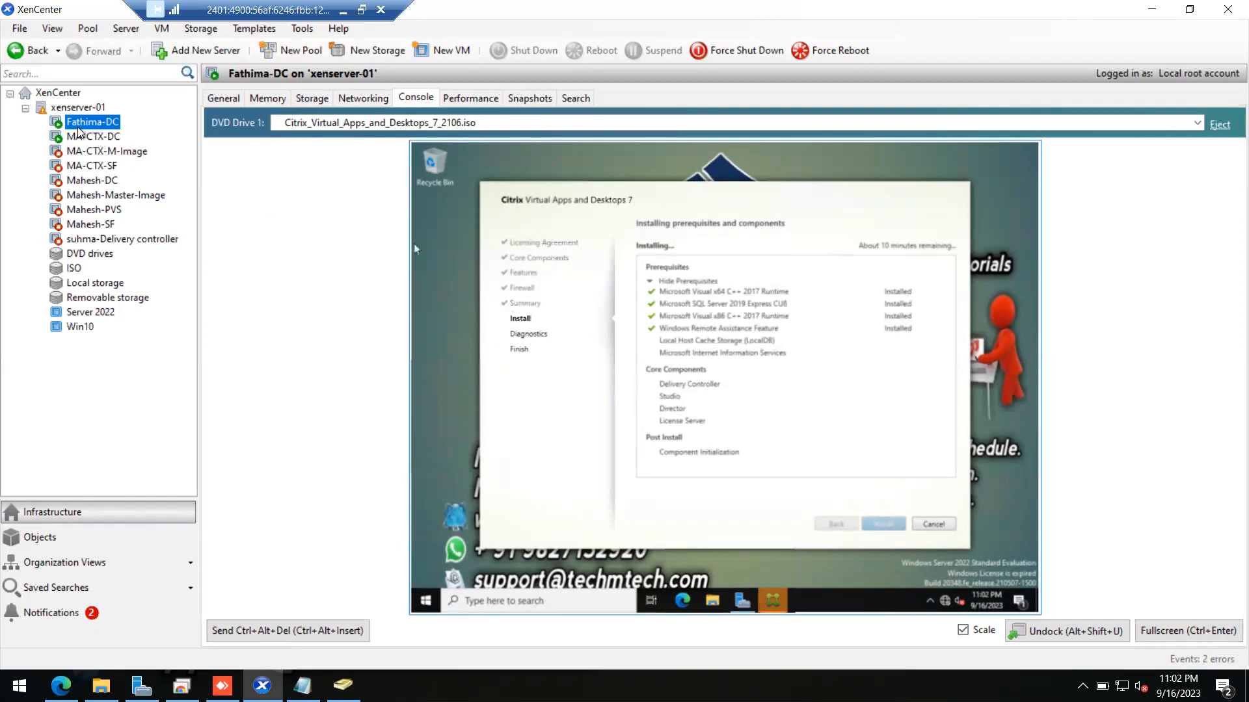
{"action": "left_click", "coordinate": [102, 138]}
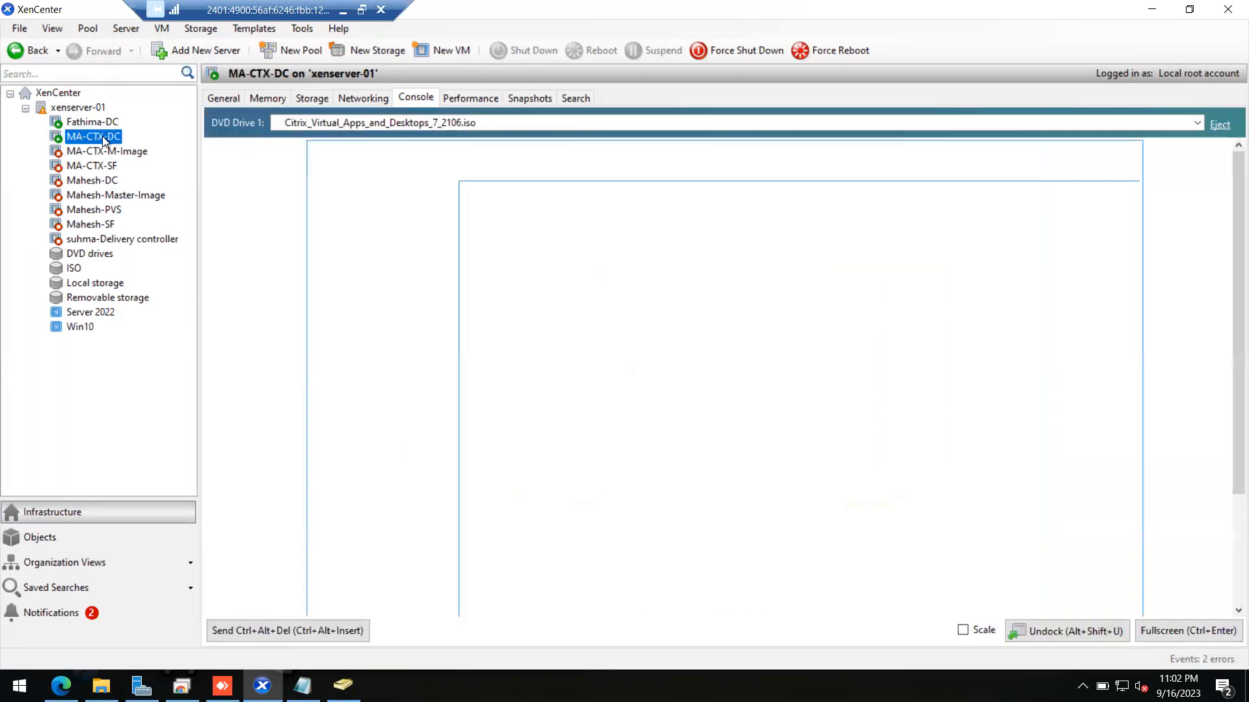
{"action": "left_click", "coordinate": [104, 123]}
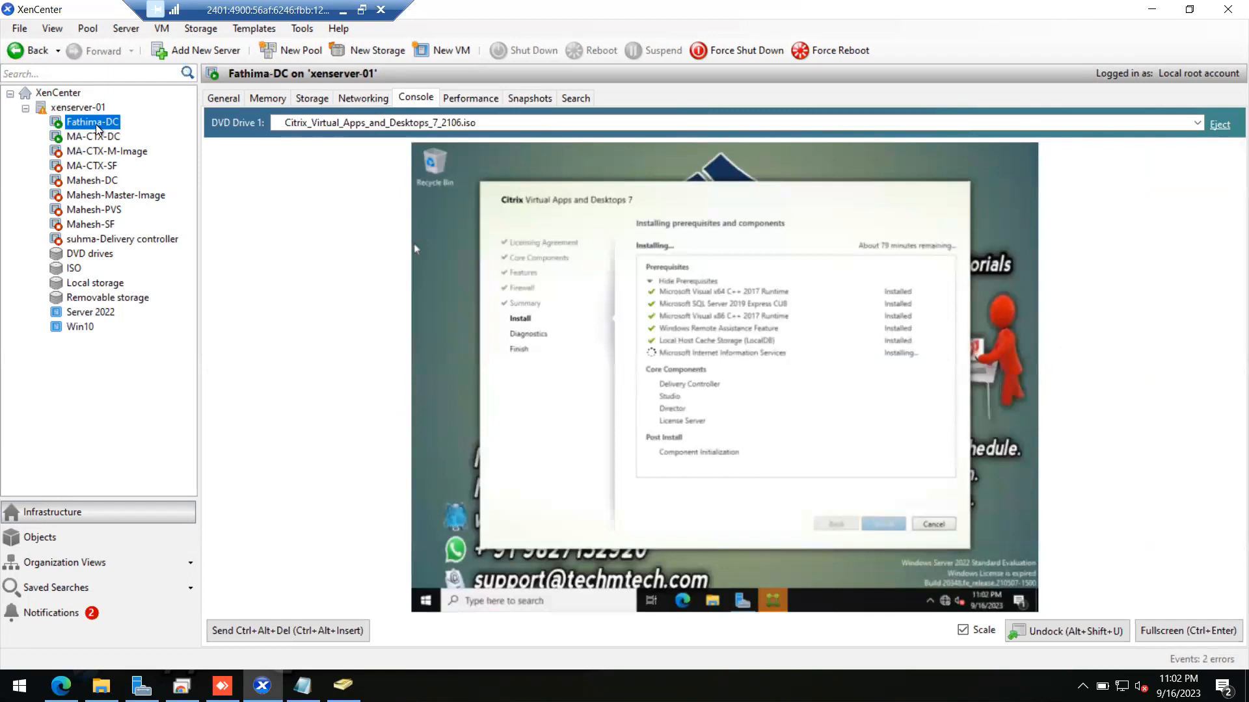
{"action": "left_click", "coordinate": [96, 138]}
{"action": "left_click", "coordinate": [94, 125]}
{"action": "left_click", "coordinate": [97, 138]}
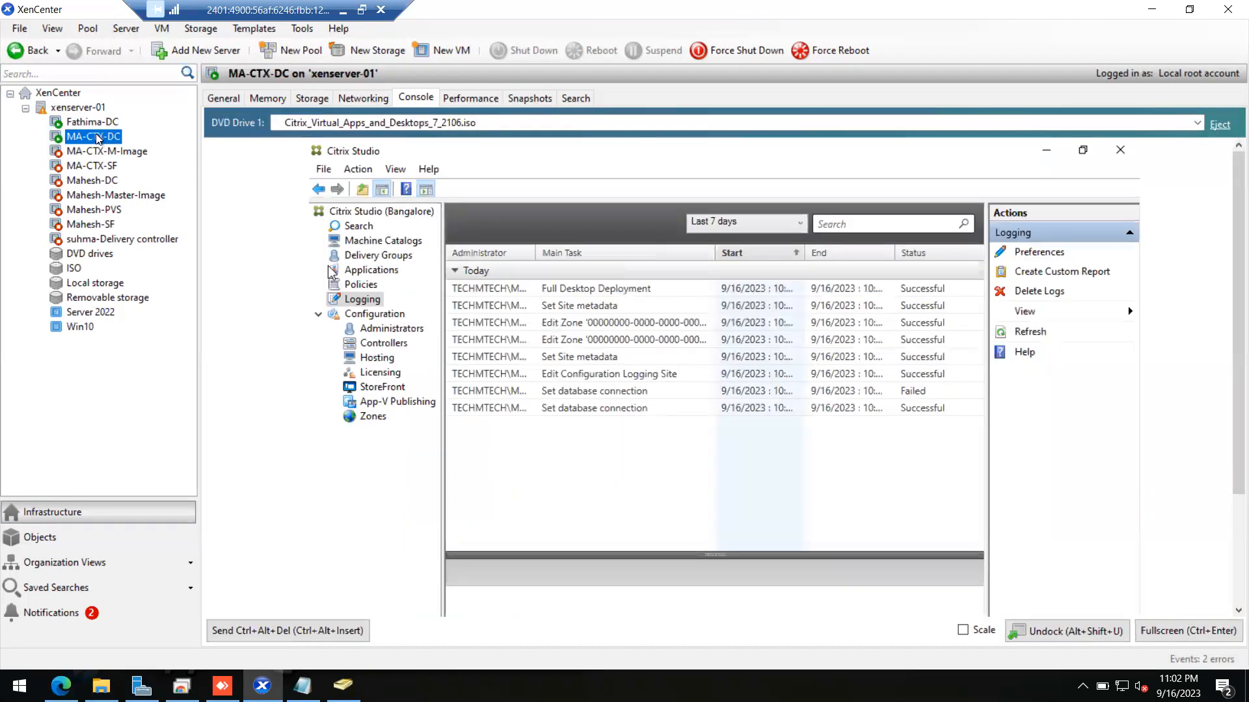
{"action": "left_click", "coordinate": [86, 186]}
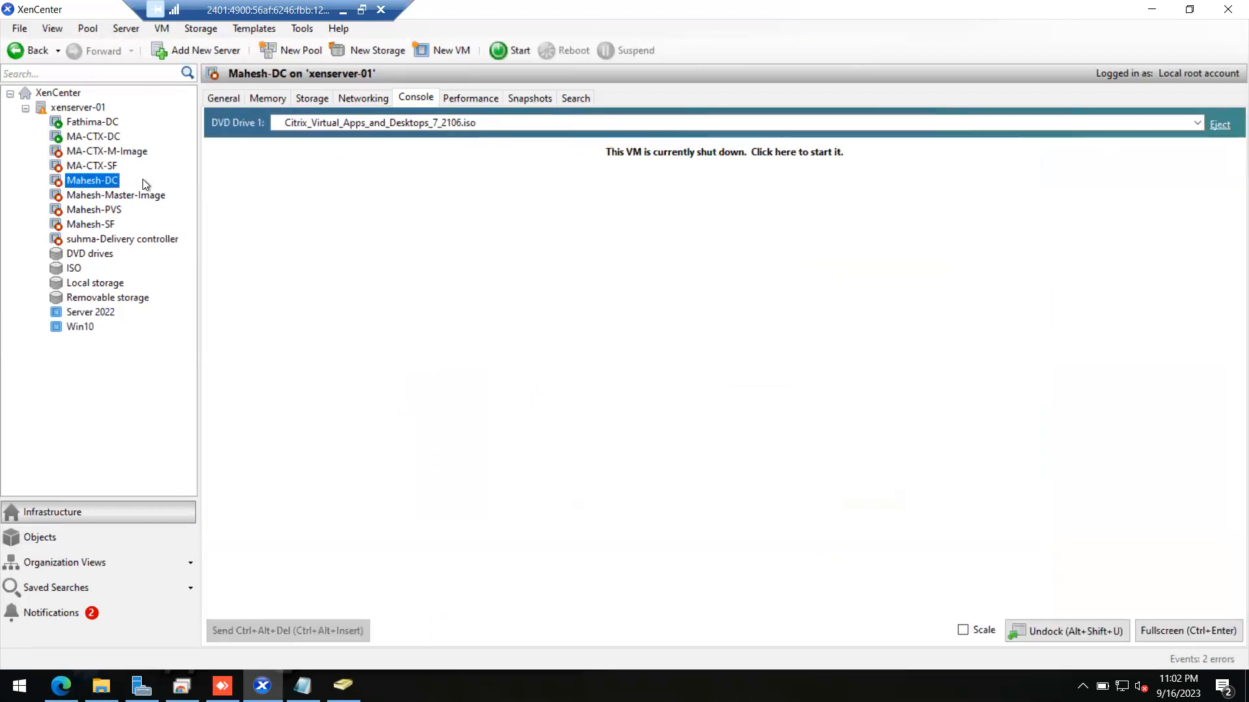
{"action": "left_click", "coordinate": [81, 123]}
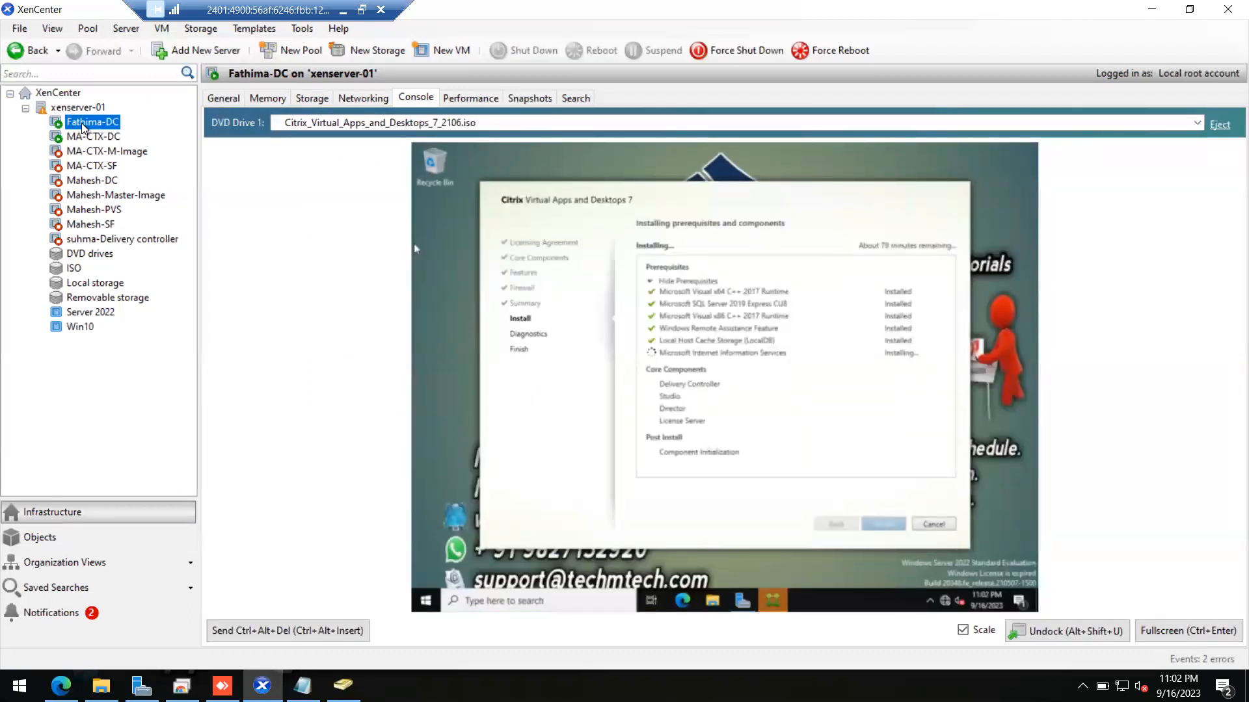
{"action": "left_click", "coordinate": [88, 138]}
{"action": "left_click", "coordinate": [87, 124]}
{"action": "left_click", "coordinate": [98, 141]}
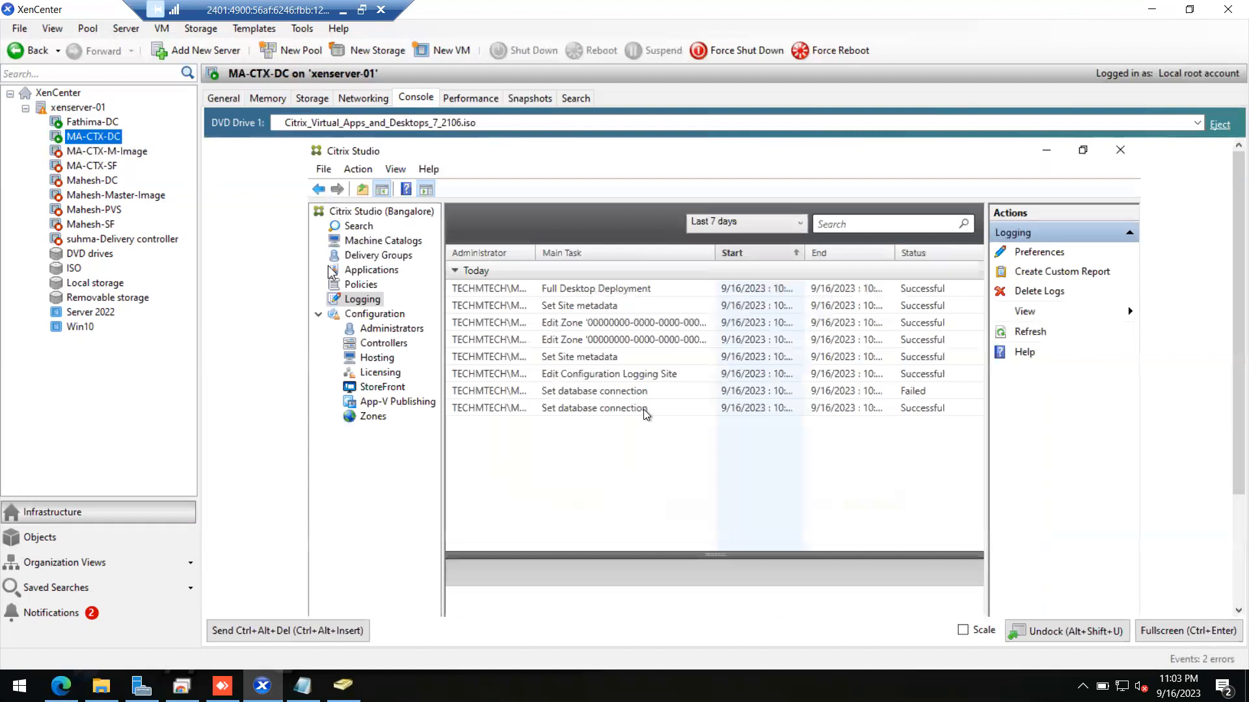
Step: Inspect today's Full Desktop Deployment, Edit Zone and Set Site metadata entries in Citrix Studio's configuration log
{"action": "left_click", "coordinate": [367, 304]}
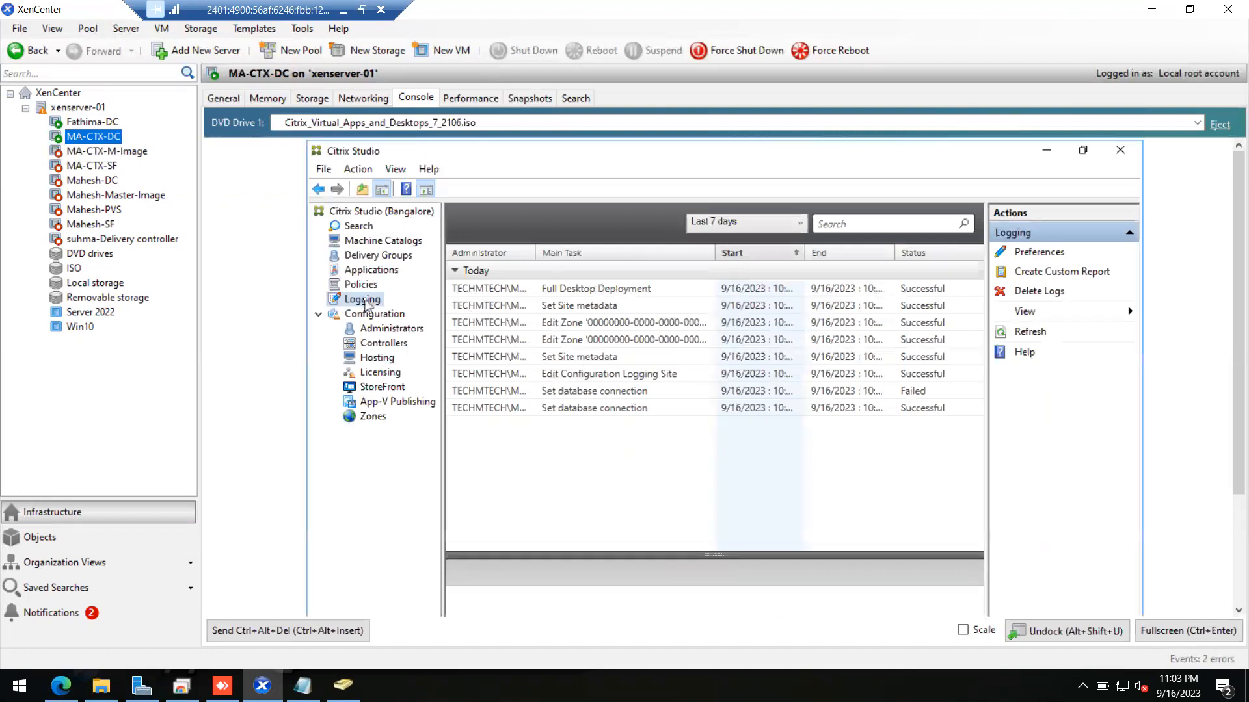
{"action": "left_click", "coordinate": [561, 292]}
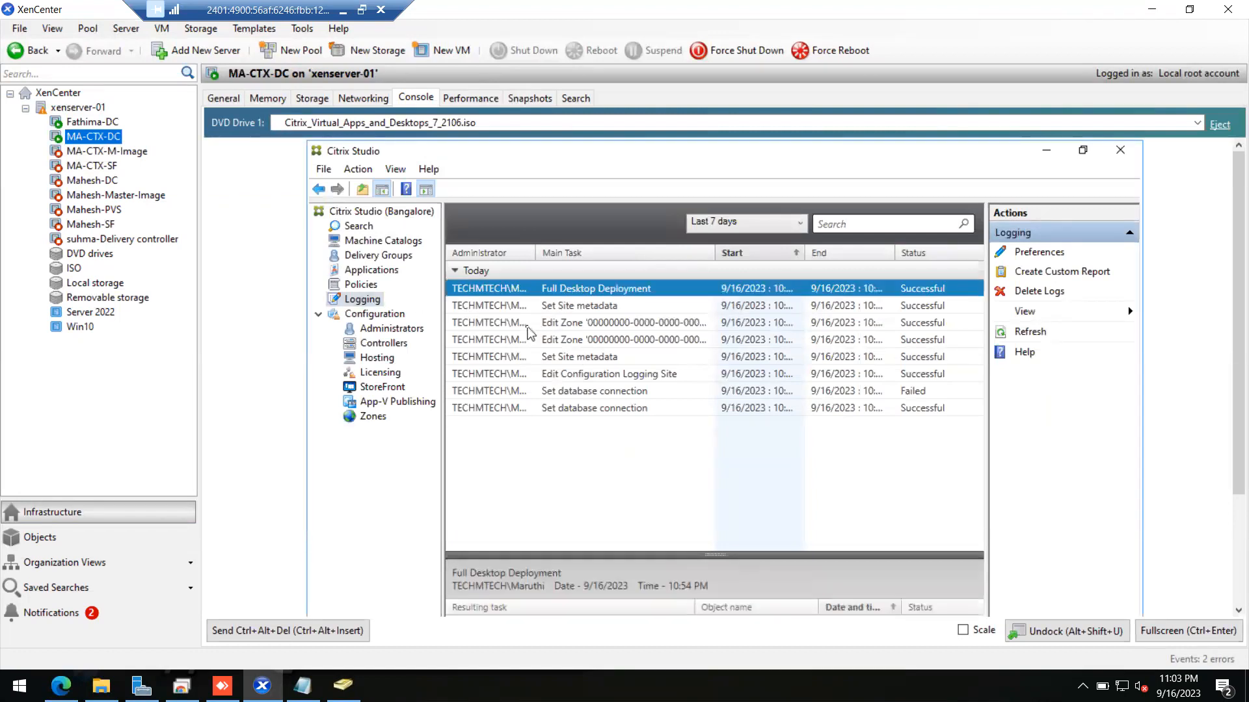
{"action": "left_click", "coordinate": [530, 323]}
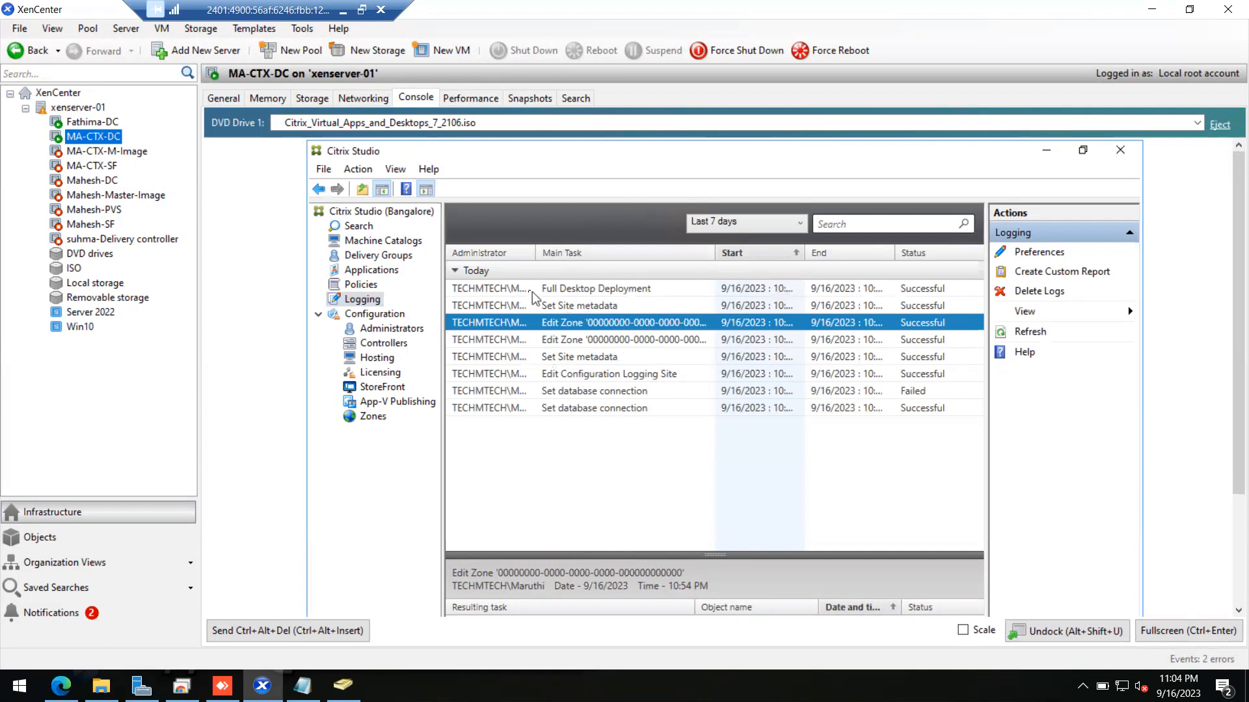
{"action": "left_click", "coordinate": [513, 291]}
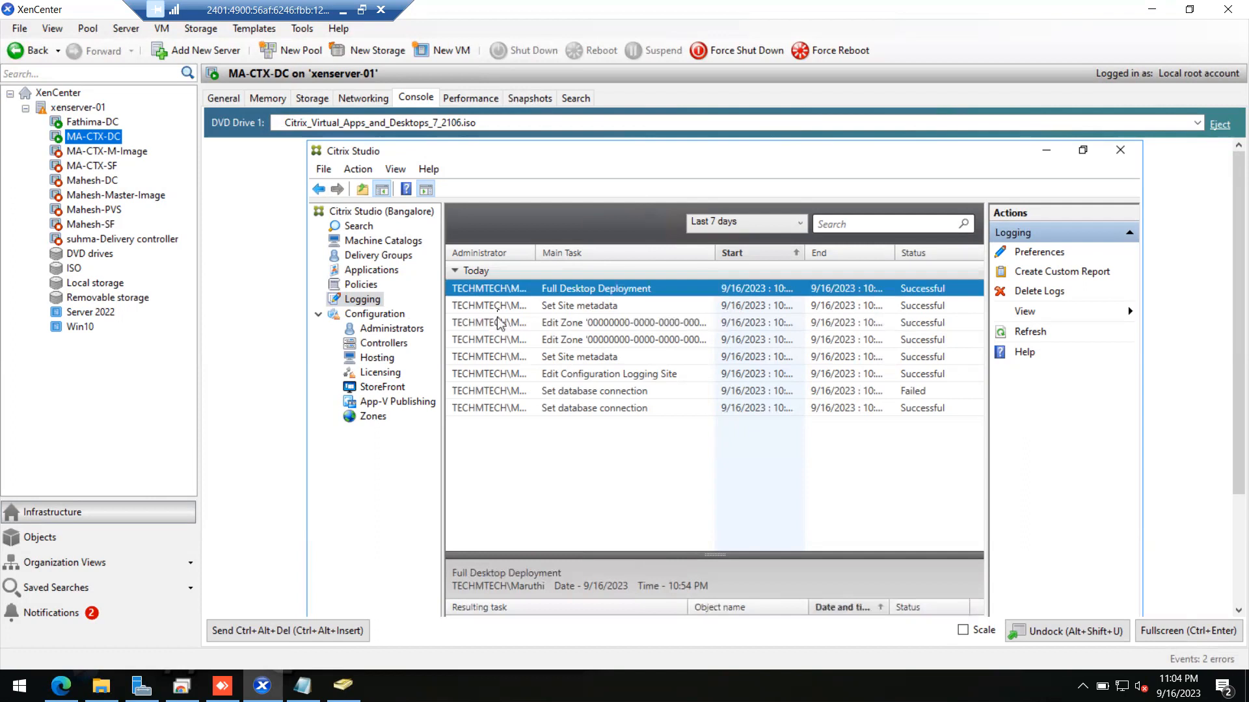
{"action": "left_click", "coordinate": [502, 310]}
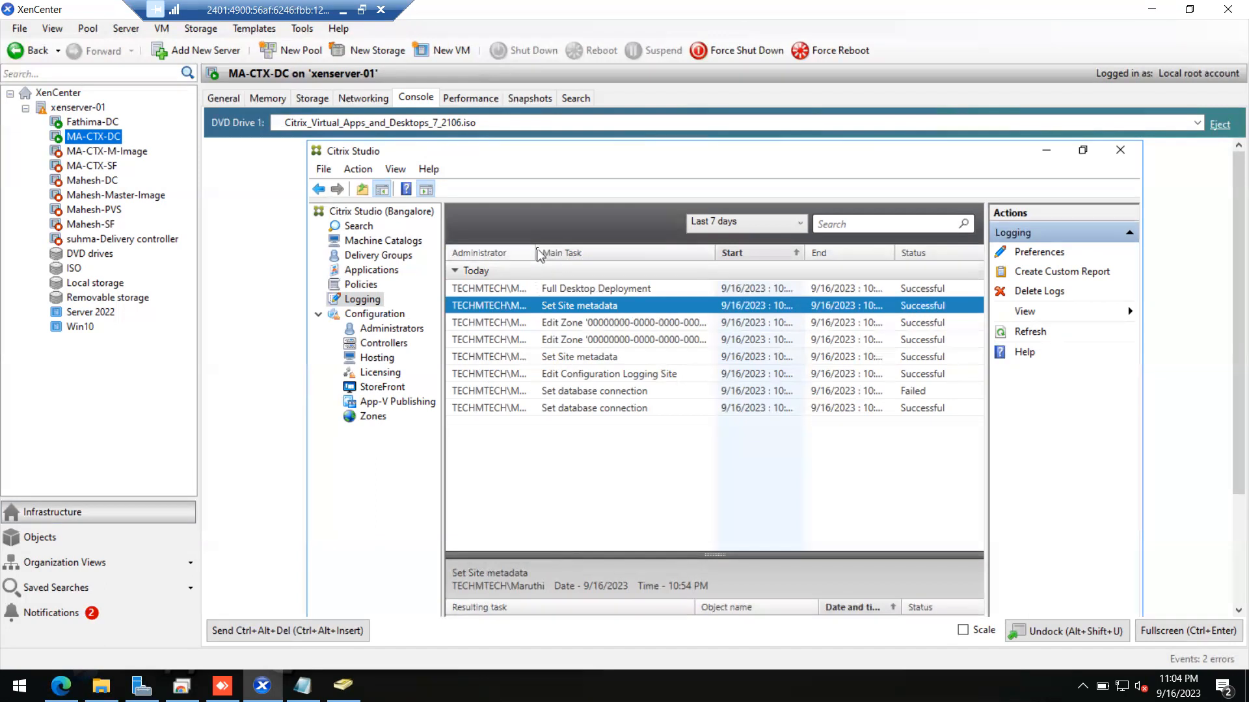
Step: Widen the log's Administrator column and examine the administrator, main task, start, end and status of several entries
{"action": "left_click_drag", "start_coordinate": [534, 247], "coordinate": [656, 254]}
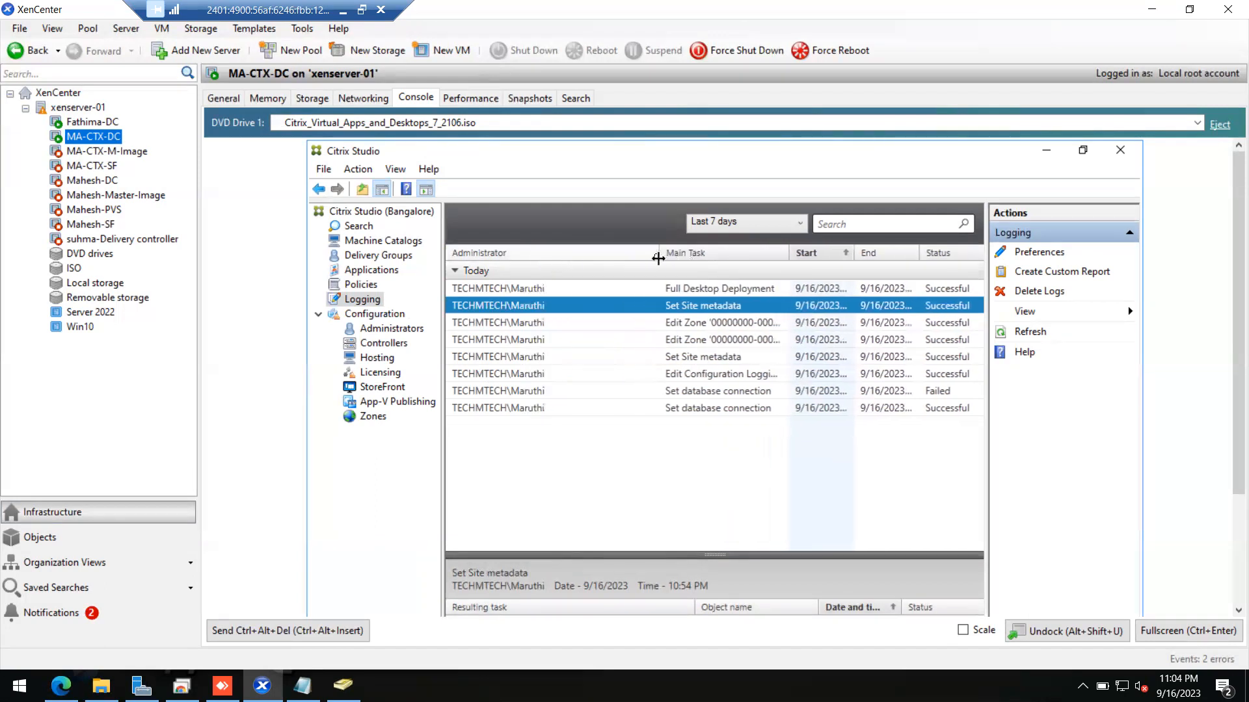
{"action": "left_click", "coordinate": [522, 376]}
{"action": "left_click", "coordinate": [528, 410]}
{"action": "left_click", "coordinate": [699, 306]}
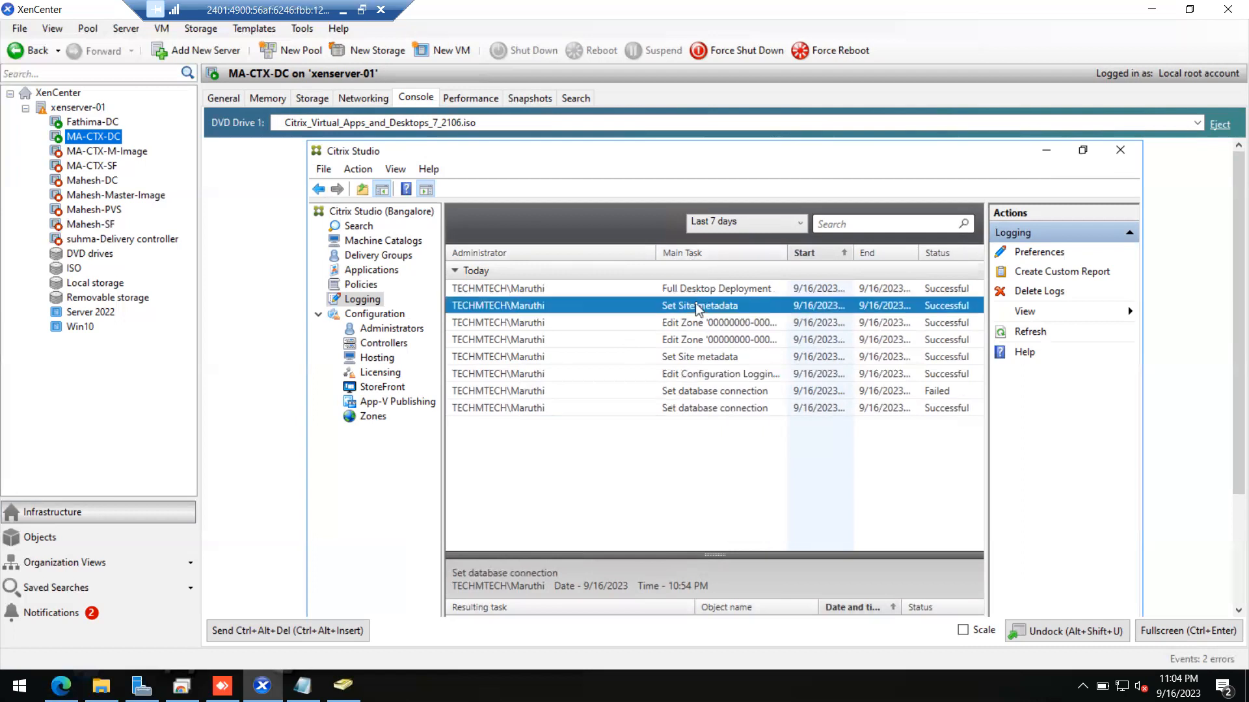
{"action": "left_click", "coordinate": [811, 290]}
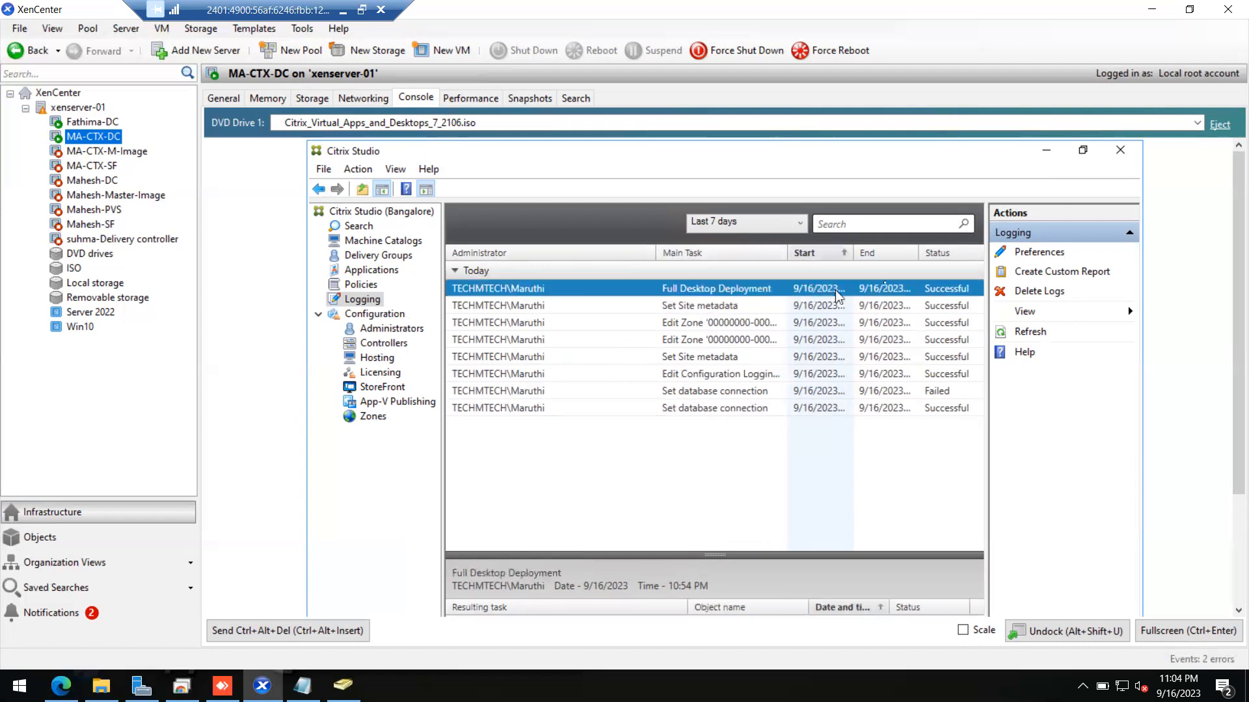
{"action": "left_click", "coordinate": [889, 305]}
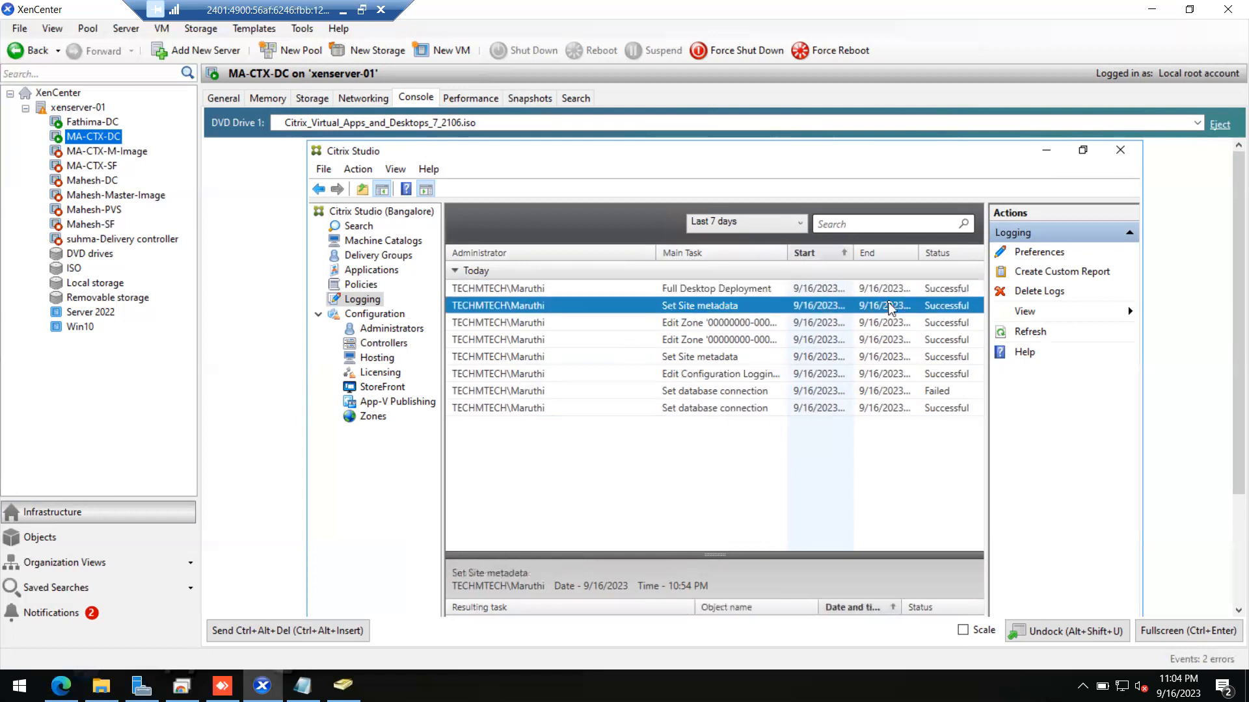
{"action": "left_click", "coordinate": [953, 289]}
{"action": "left_click", "coordinate": [949, 324]}
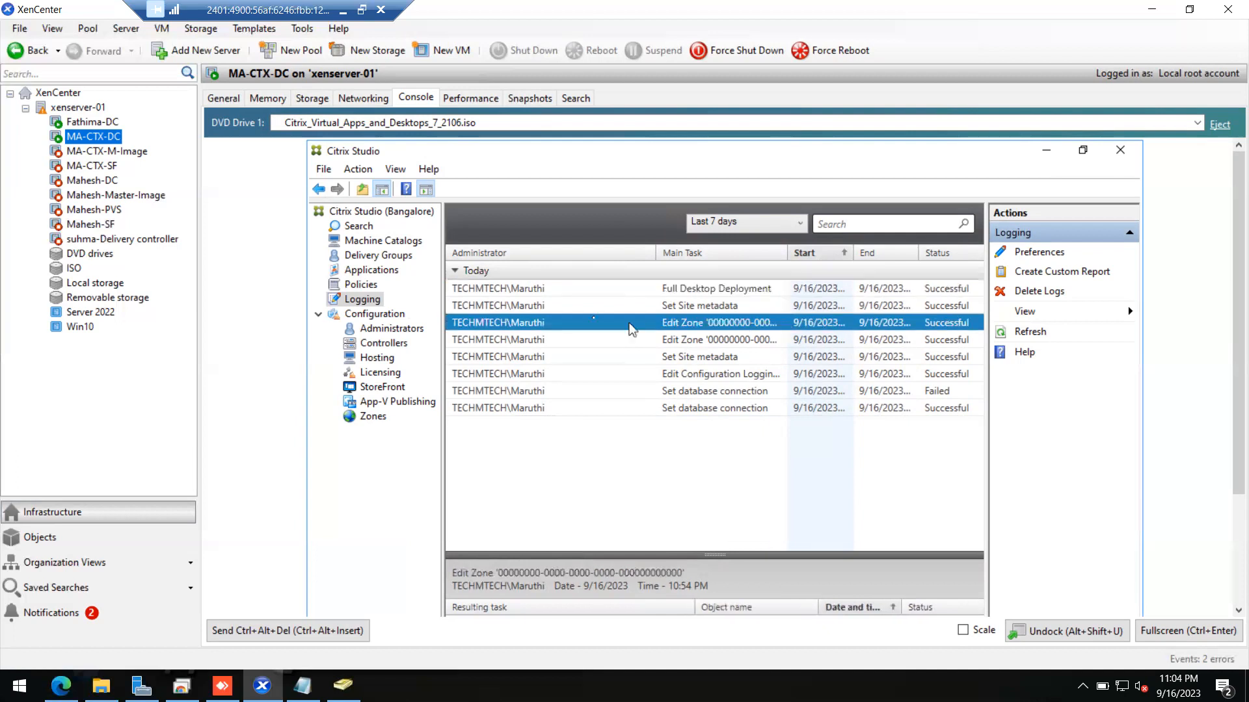
{"action": "left_click", "coordinate": [492, 296]}
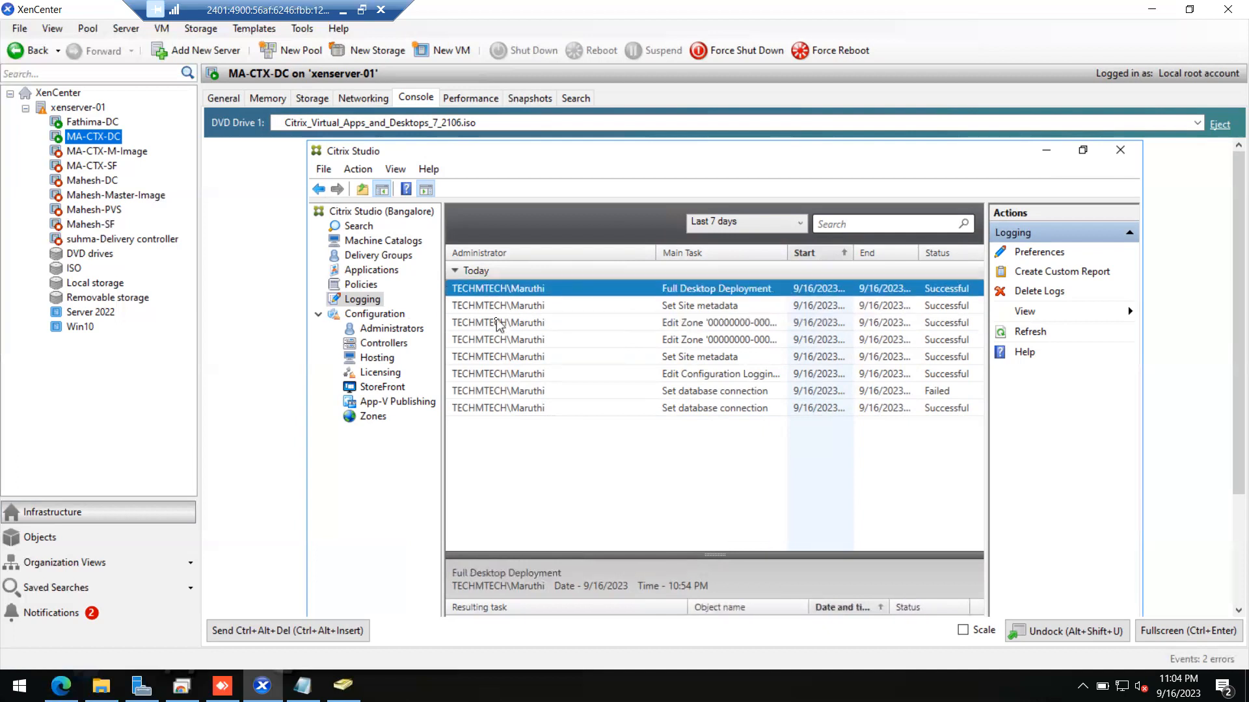
{"action": "left_click", "coordinate": [498, 323]}
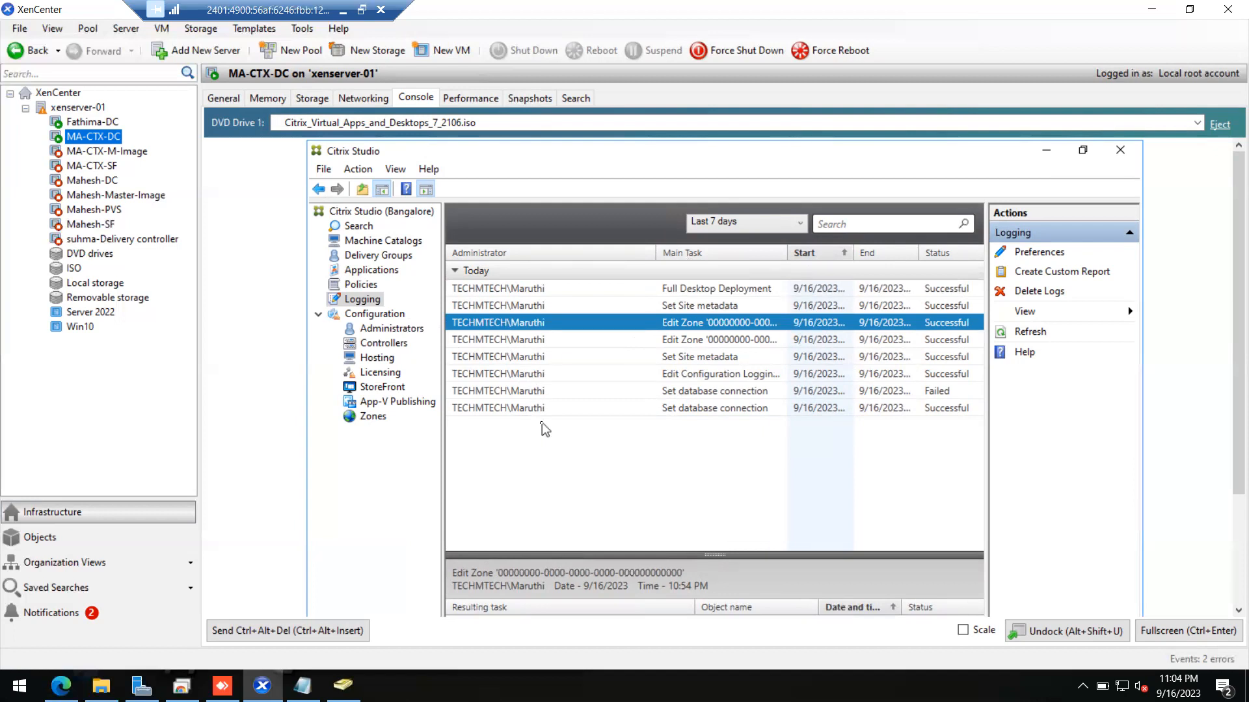
Step: Open the Administrators configuration and dismiss the Delegated Administration welcome permanently, scaling the console temporarily to reach its options
{"action": "left_click", "coordinate": [383, 332]}
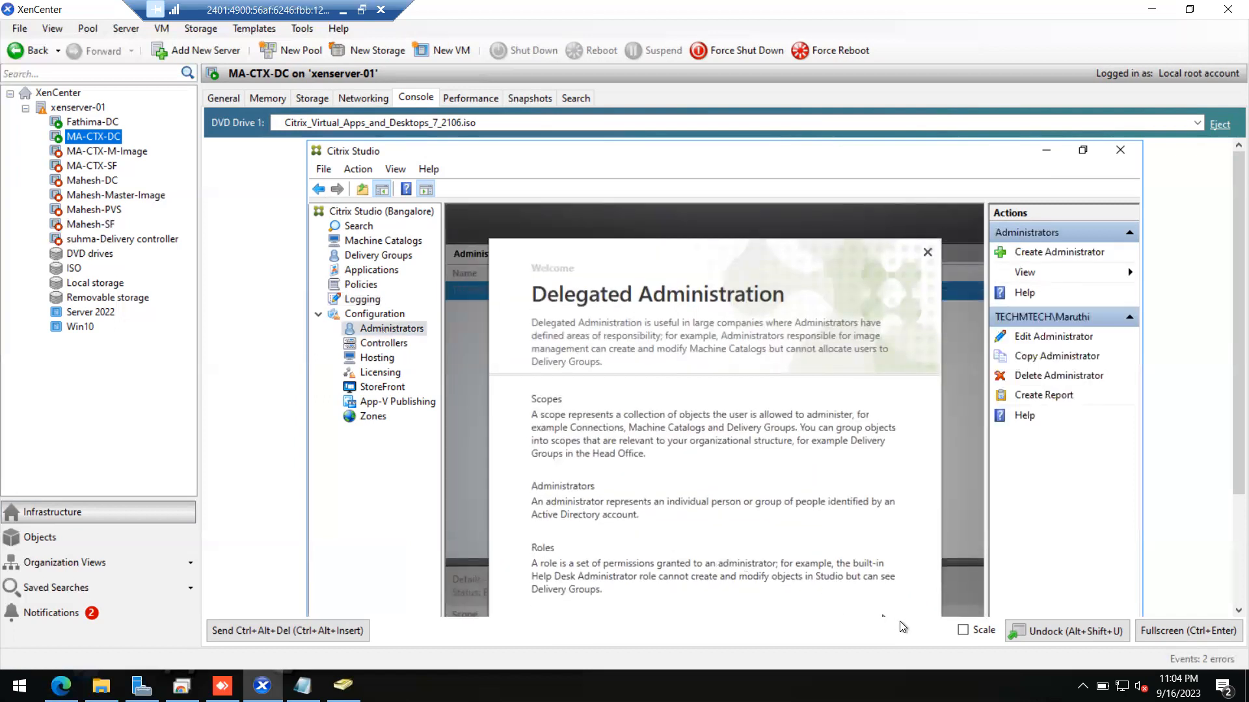
{"action": "left_click", "coordinate": [962, 630]}
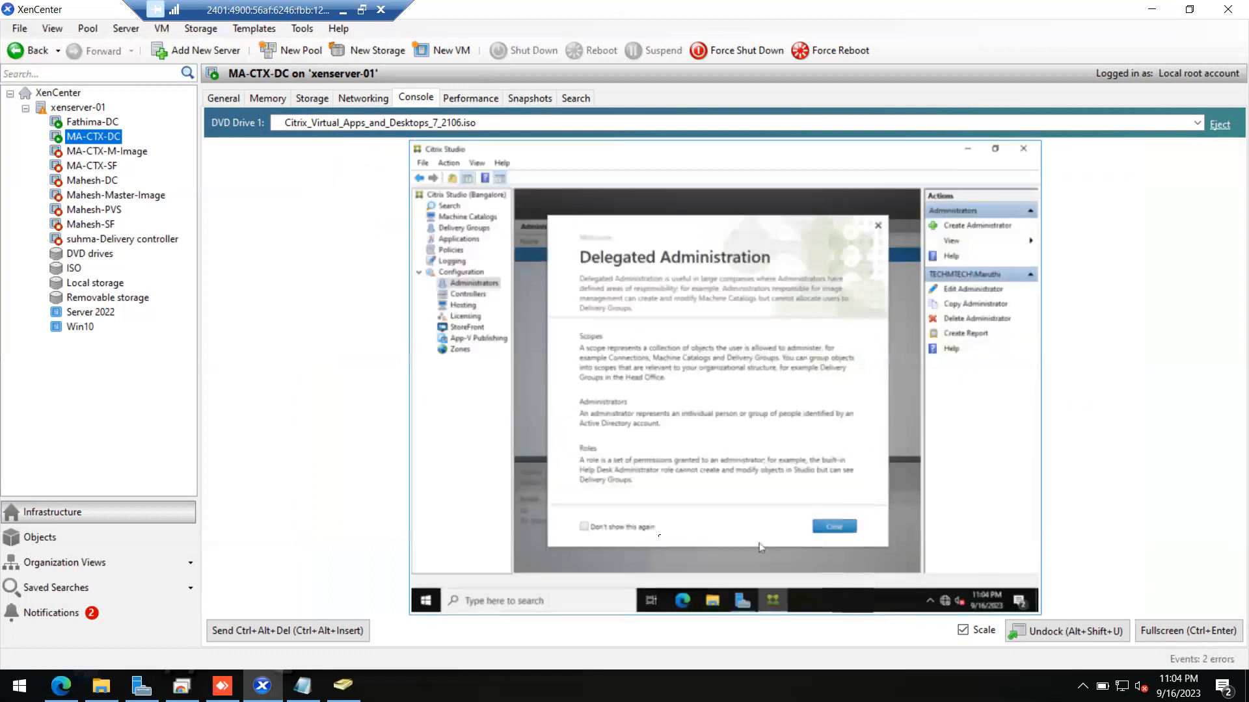
{"action": "left_click", "coordinate": [583, 527]}
{"action": "left_click", "coordinate": [833, 527]}
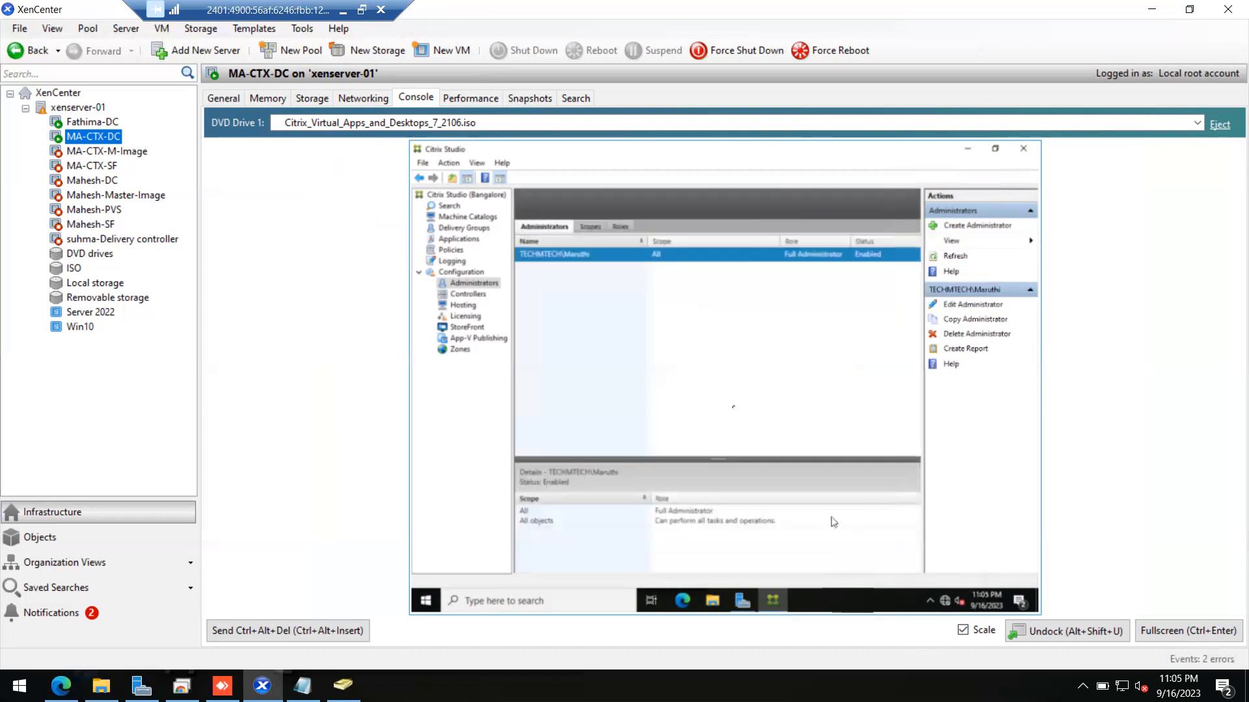
{"action": "left_click", "coordinate": [964, 629]}
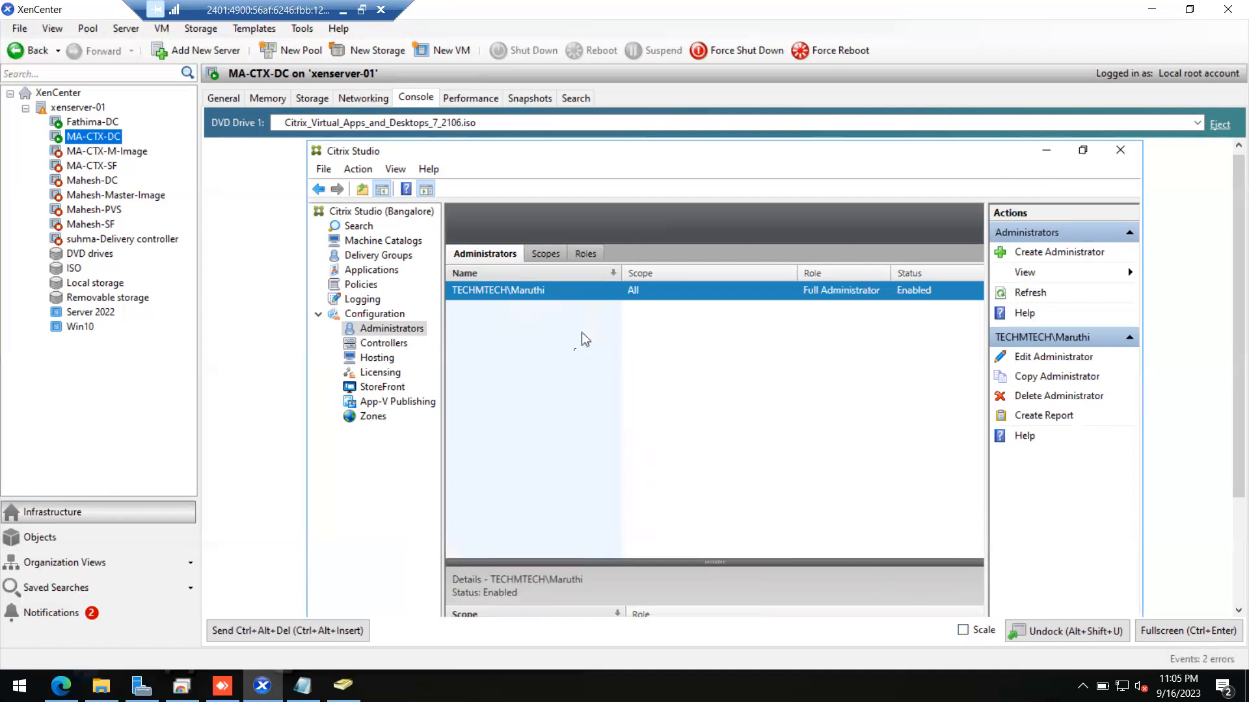
Step: Start creating an administrator and select the person's domain account by looking up the user name in the directory
{"action": "left_click", "coordinate": [1042, 254]}
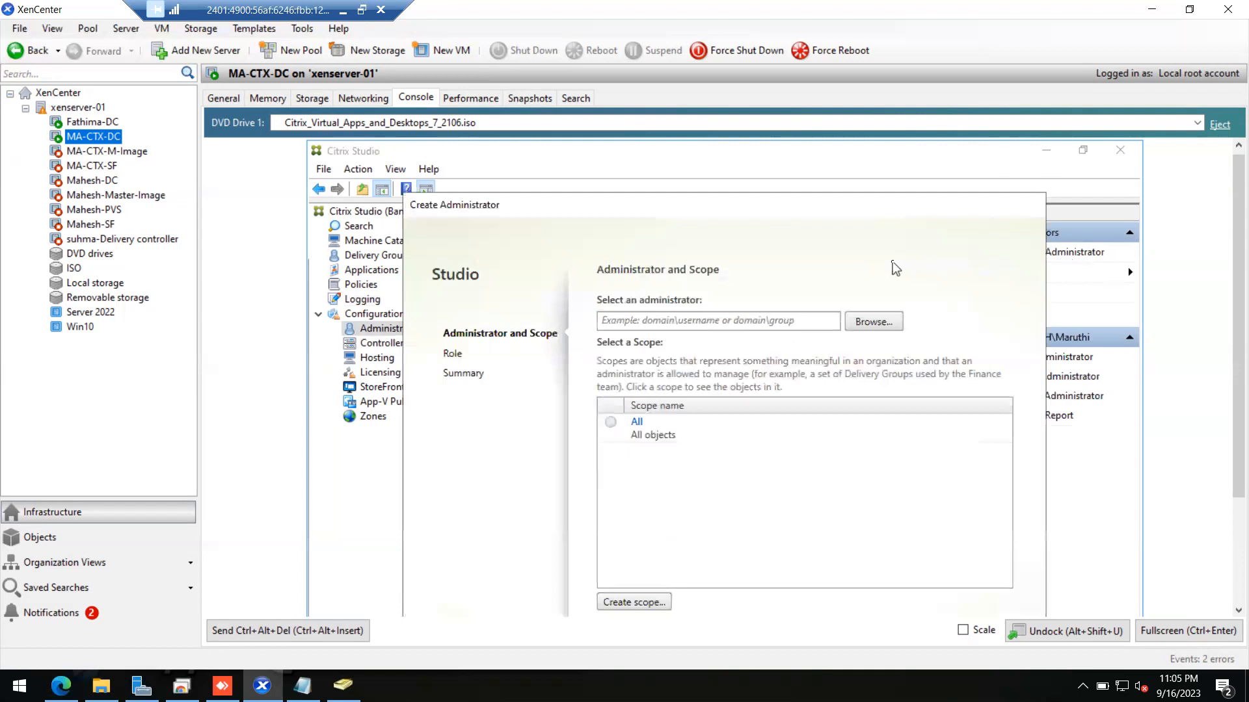
{"action": "left_click", "coordinate": [771, 318]}
{"action": "left_click", "coordinate": [892, 326]}
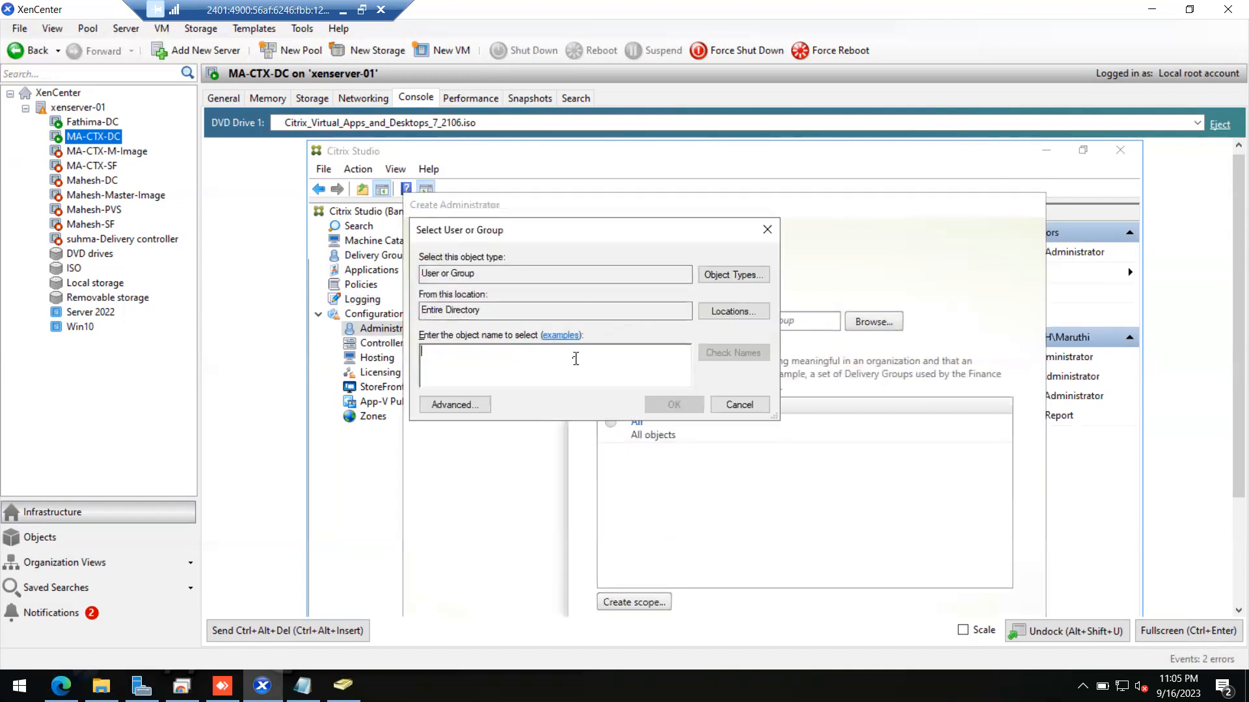
{"action": "type", "text": "ms18"}
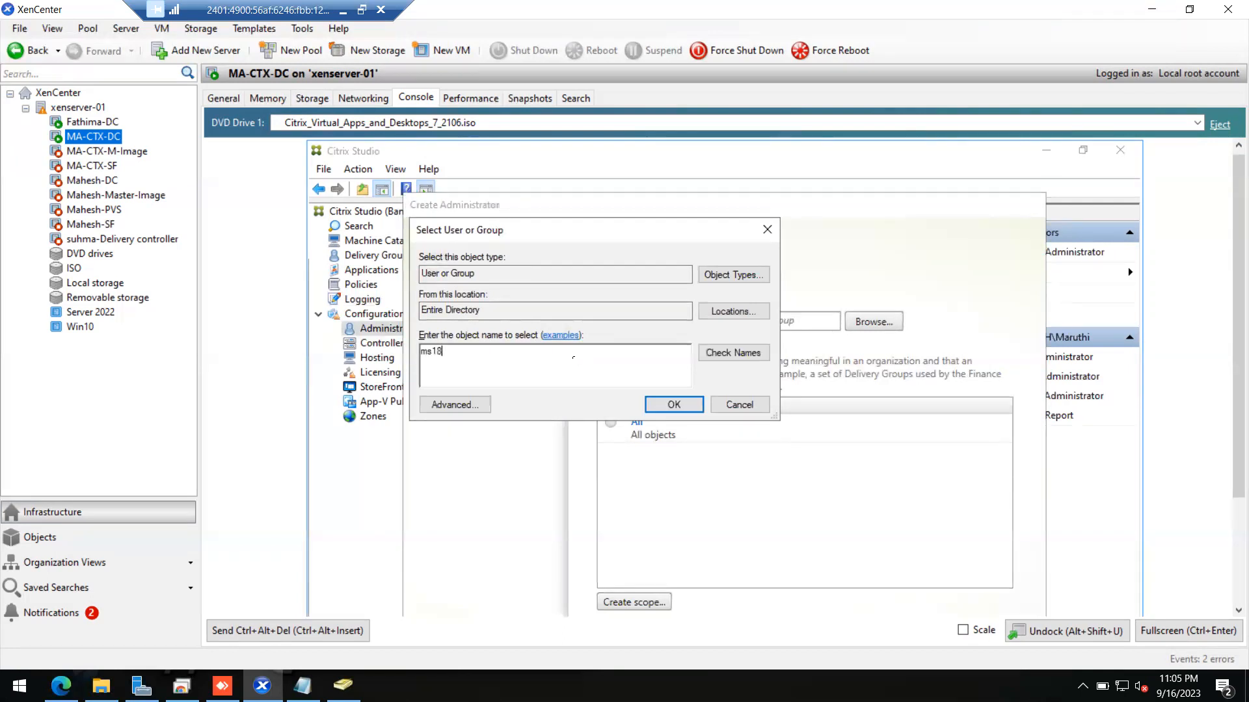
{"action": "left_click", "coordinate": [754, 357]}
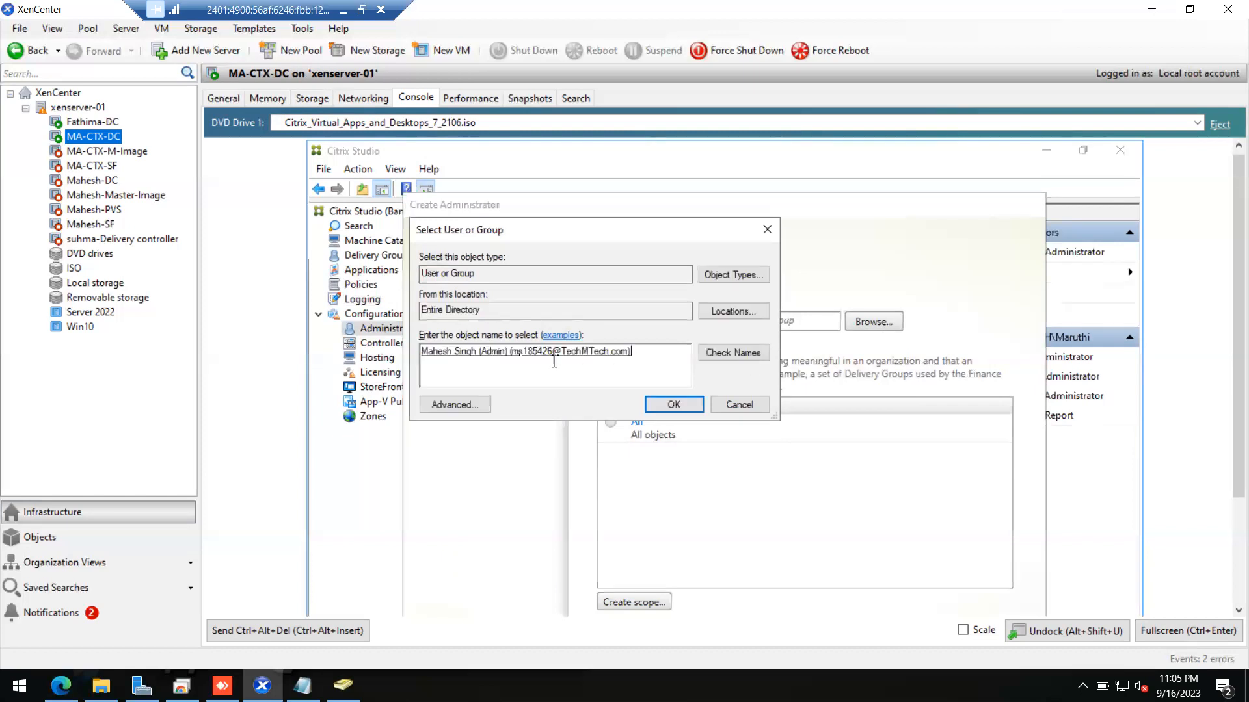
{"action": "left_click", "coordinate": [675, 406]}
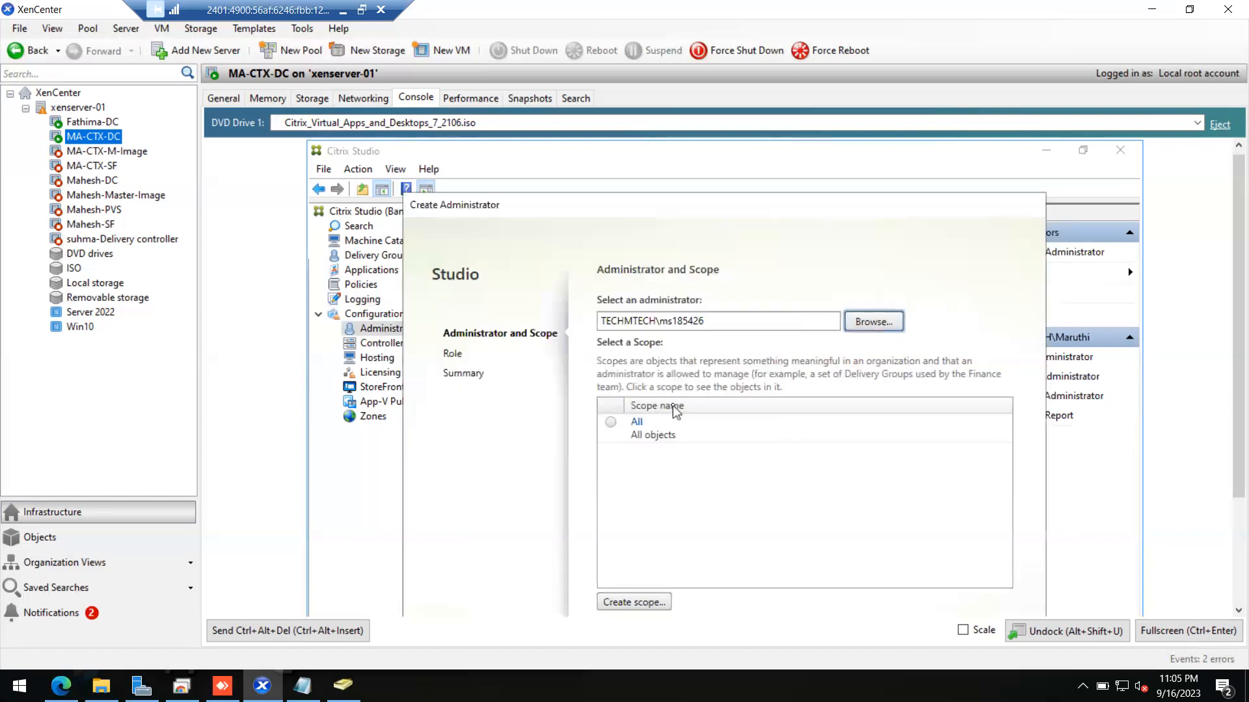
Step: Assign the All scope to the new administrator, show the console in full screen, and continue to the role selection
{"action": "left_click", "coordinate": [612, 424]}
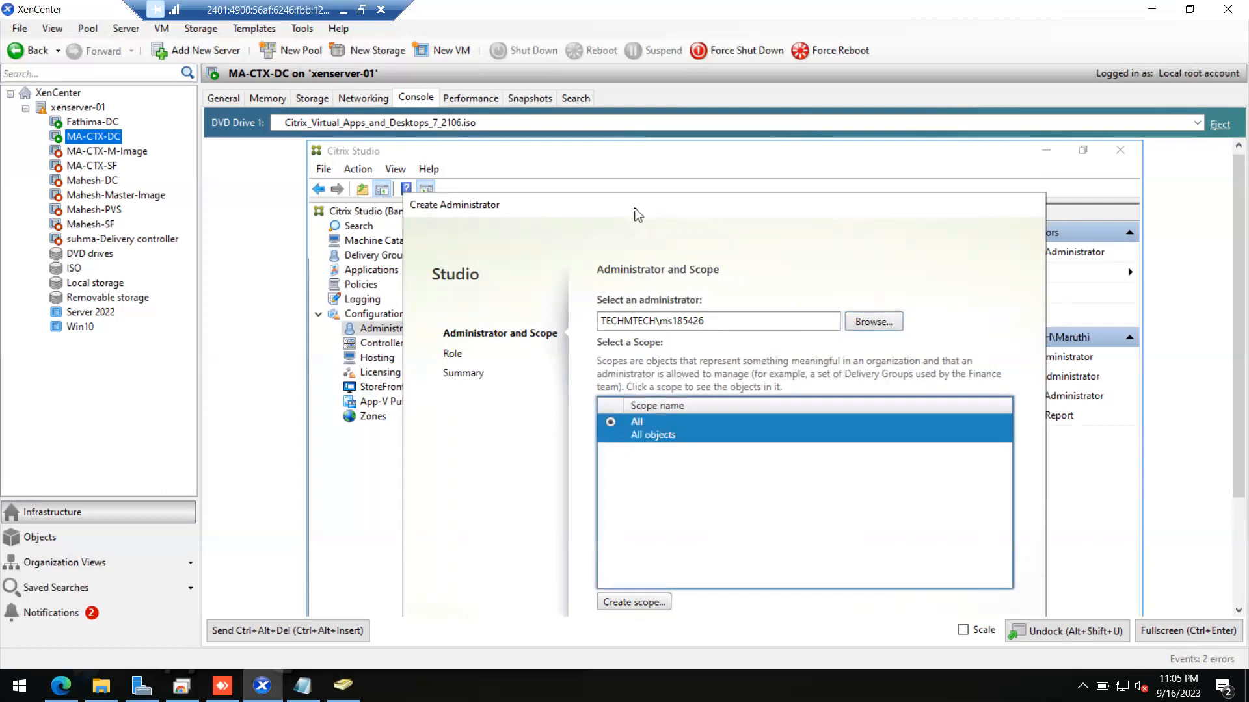
{"action": "left_click", "coordinate": [1175, 629]}
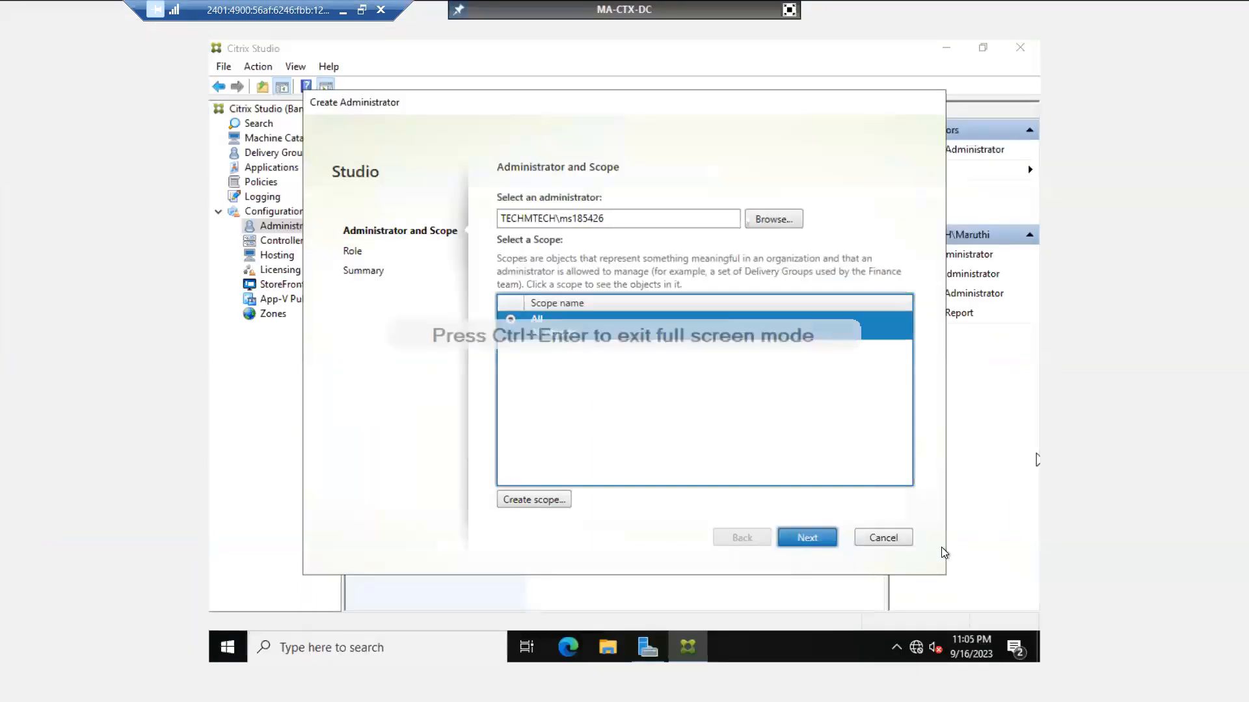
{"action": "left_click", "coordinate": [831, 540]}
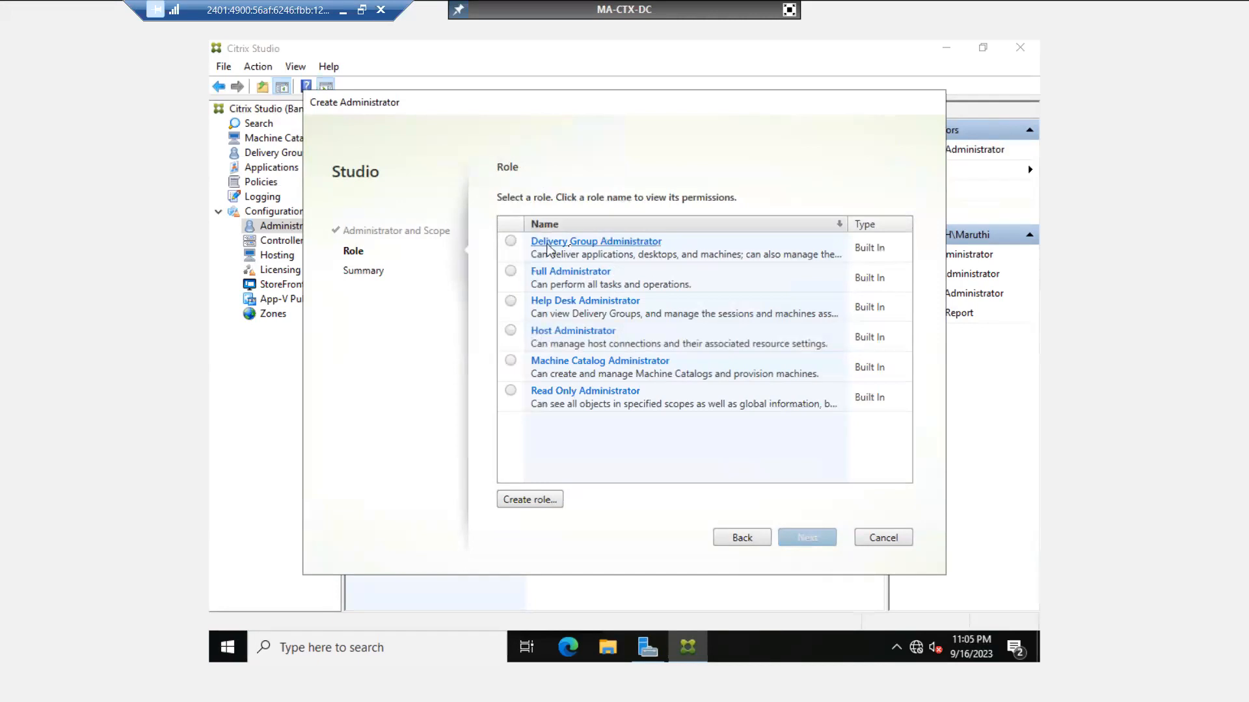
Step: Review the built-in administrator roles one by one and choose Read Only Administrator for the new administrator
{"action": "left_click", "coordinate": [512, 241]}
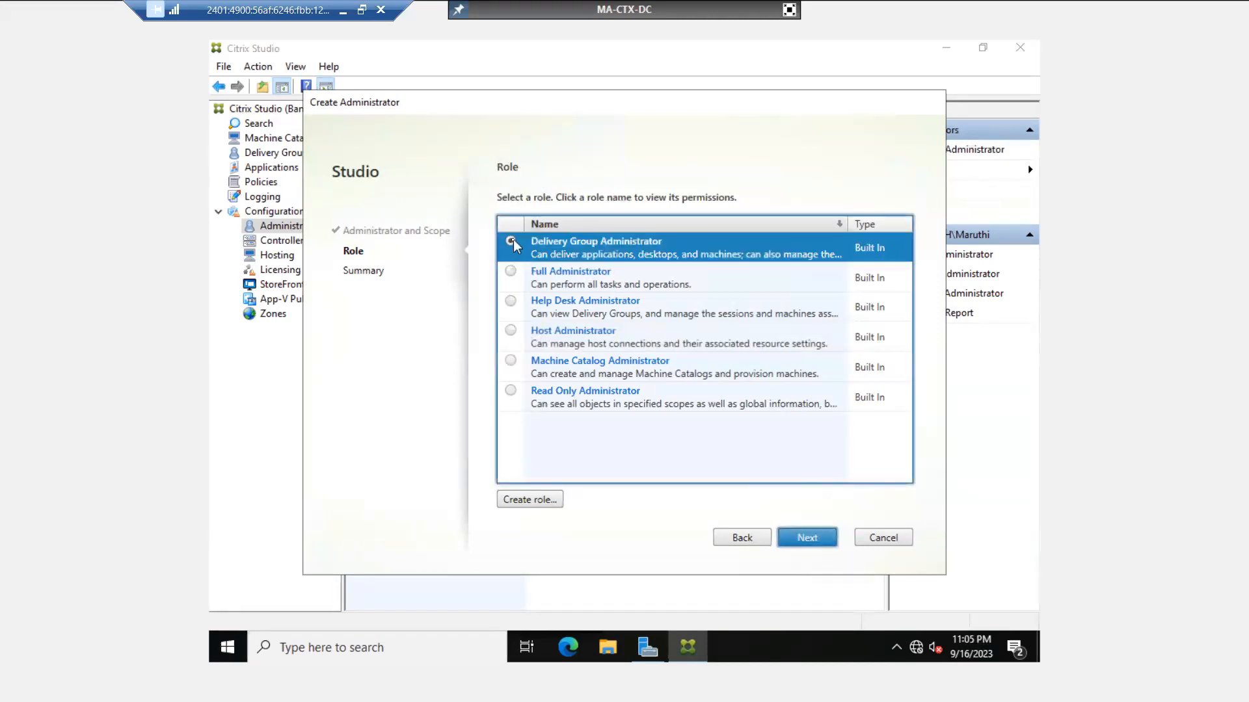
{"action": "left_click", "coordinate": [512, 272]}
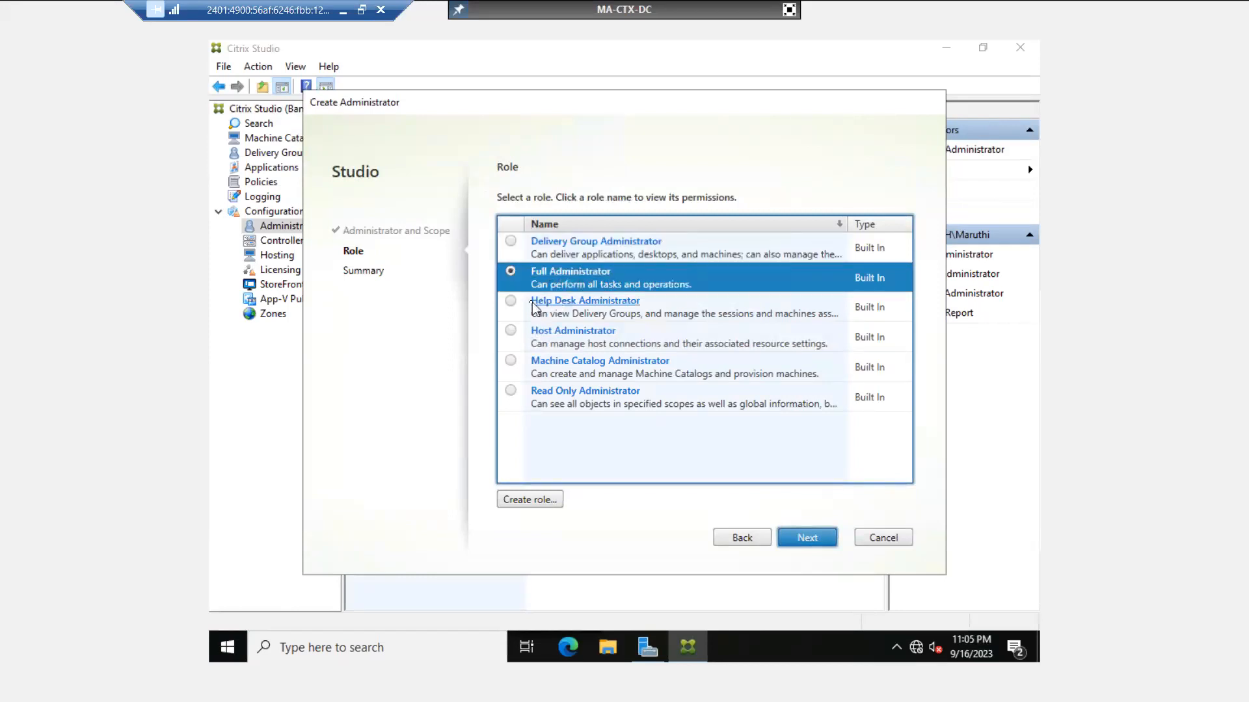
{"action": "left_click", "coordinate": [512, 301]}
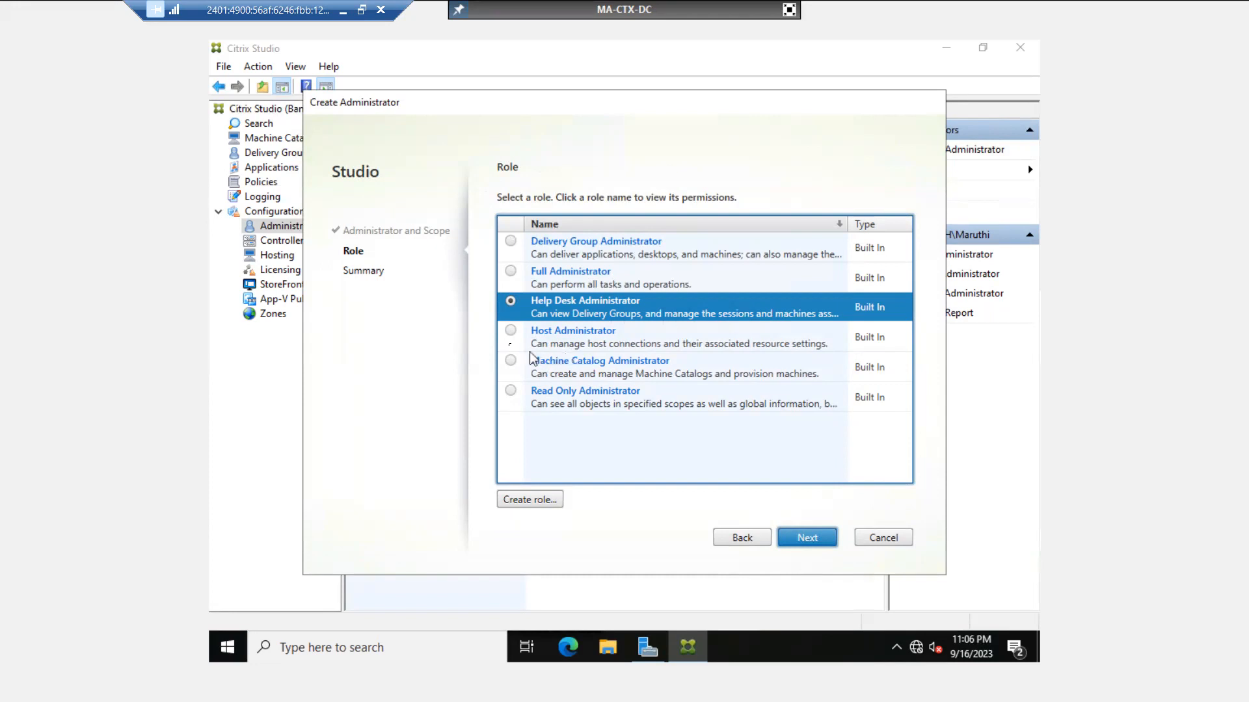
{"action": "left_click", "coordinate": [511, 332]}
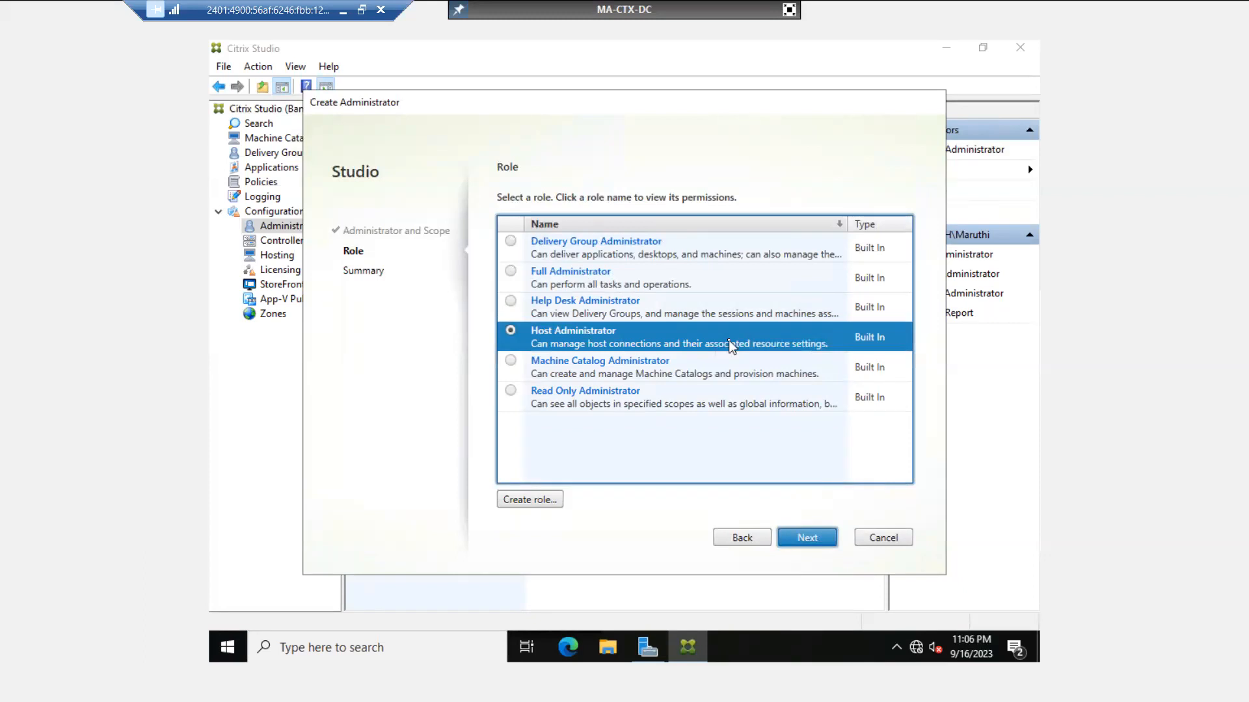
{"action": "left_click", "coordinate": [511, 362]}
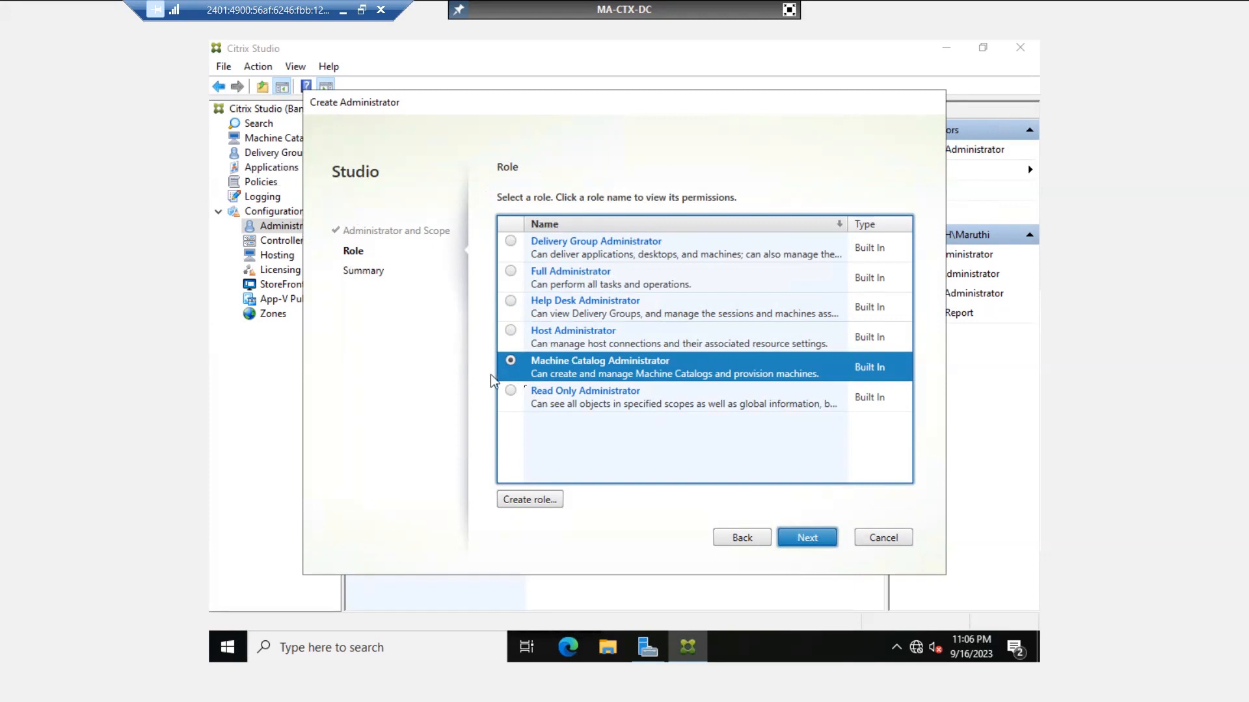
{"action": "left_click", "coordinate": [540, 392]}
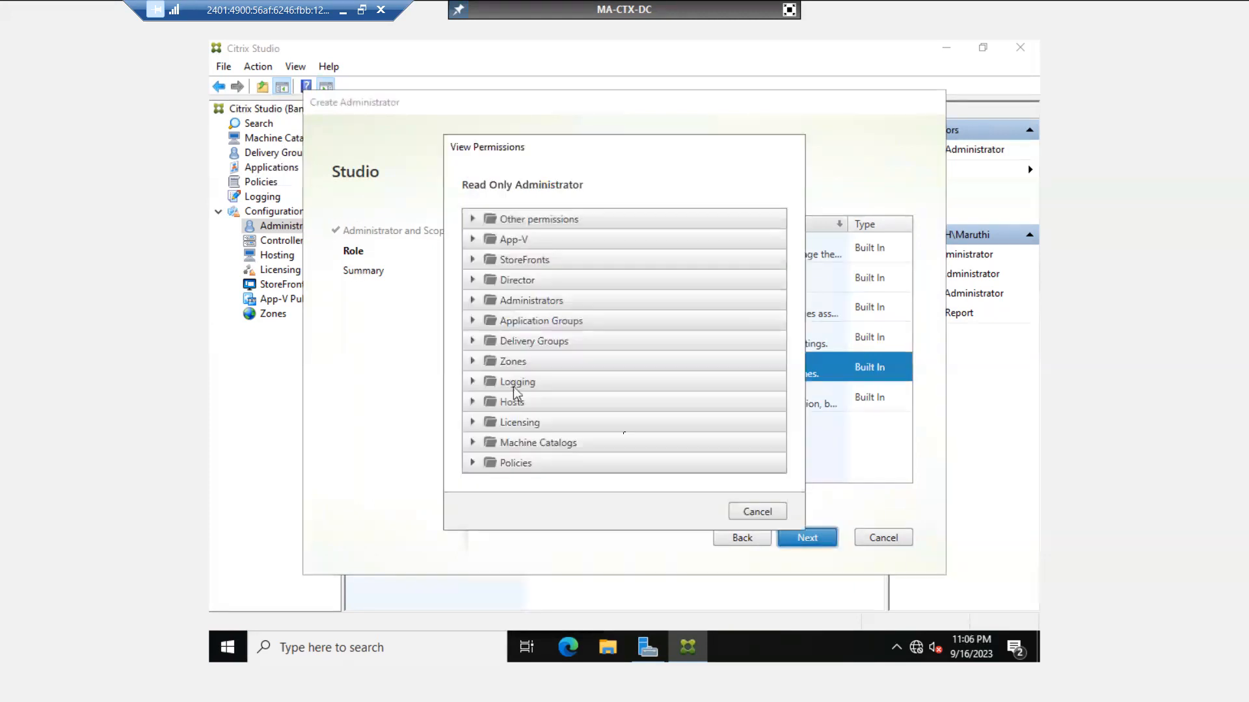
{"action": "left_click", "coordinate": [752, 513]}
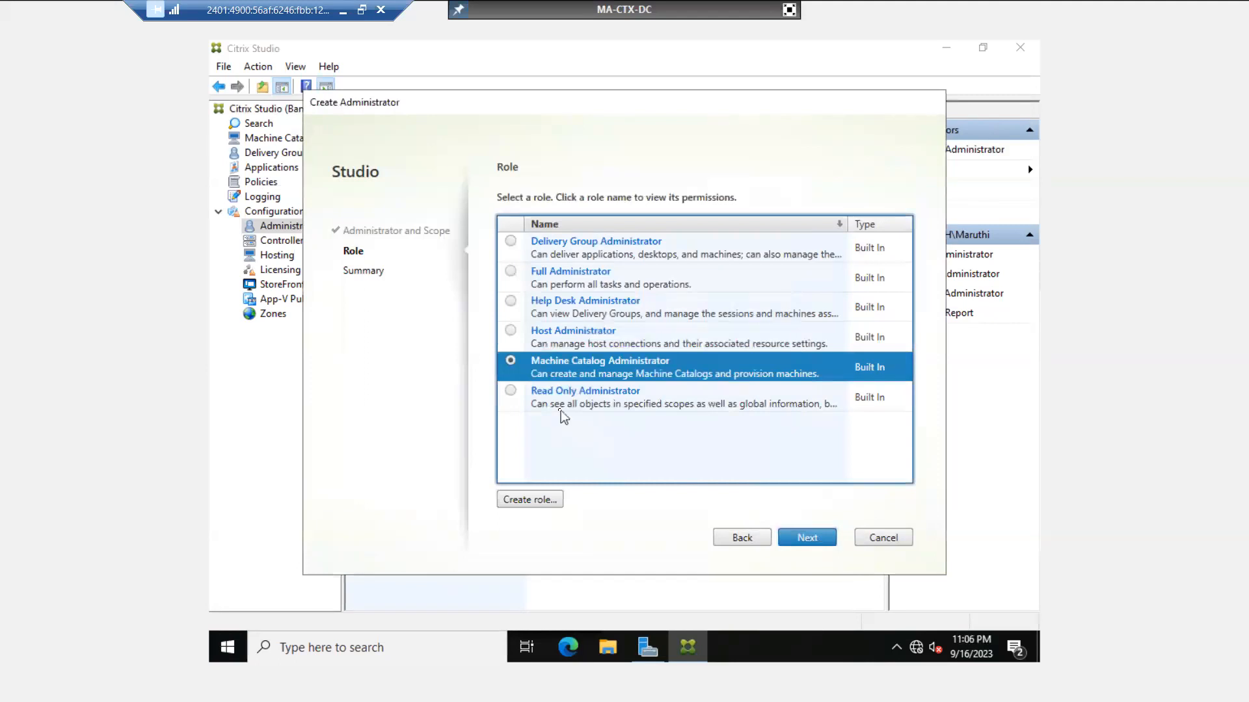
{"action": "left_click", "coordinate": [511, 393]}
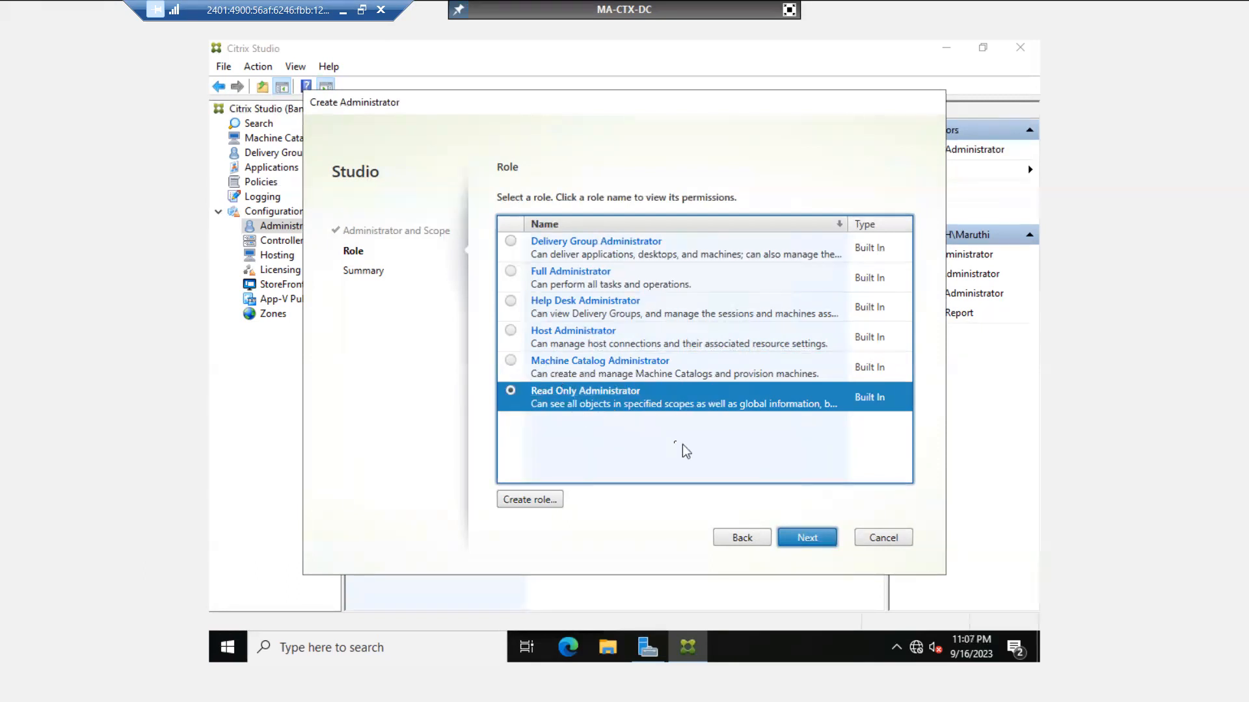
Step: Examine the Read Only Administrator role's permissions under Other permissions, App-V and StoreFronts, and close the permissions view
{"action": "left_click", "coordinate": [571, 392]}
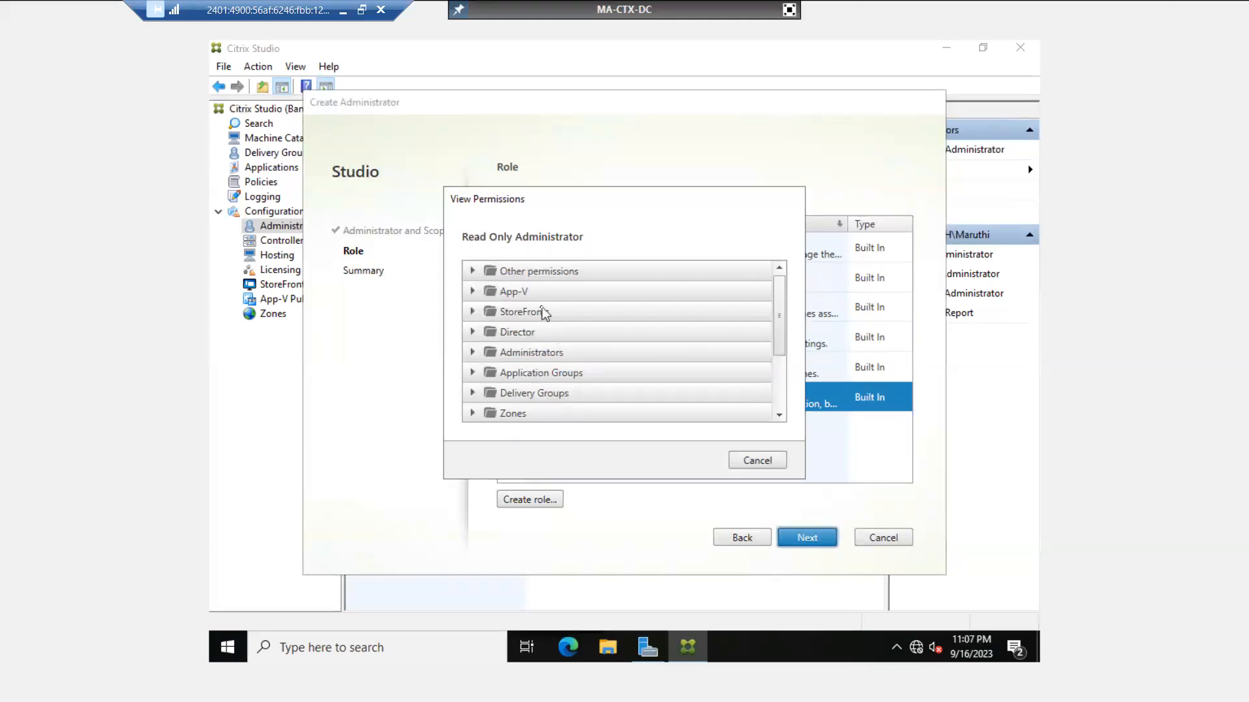
{"action": "left_click", "coordinate": [472, 273]}
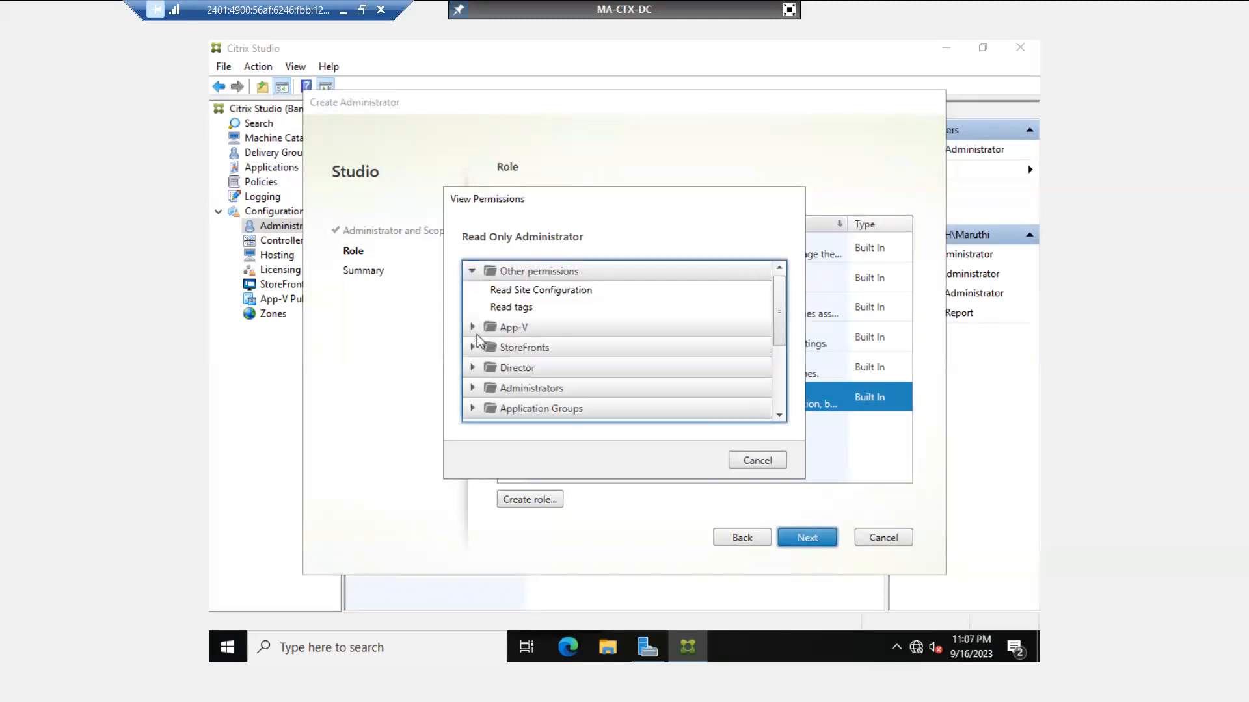
{"action": "left_click", "coordinate": [472, 328]}
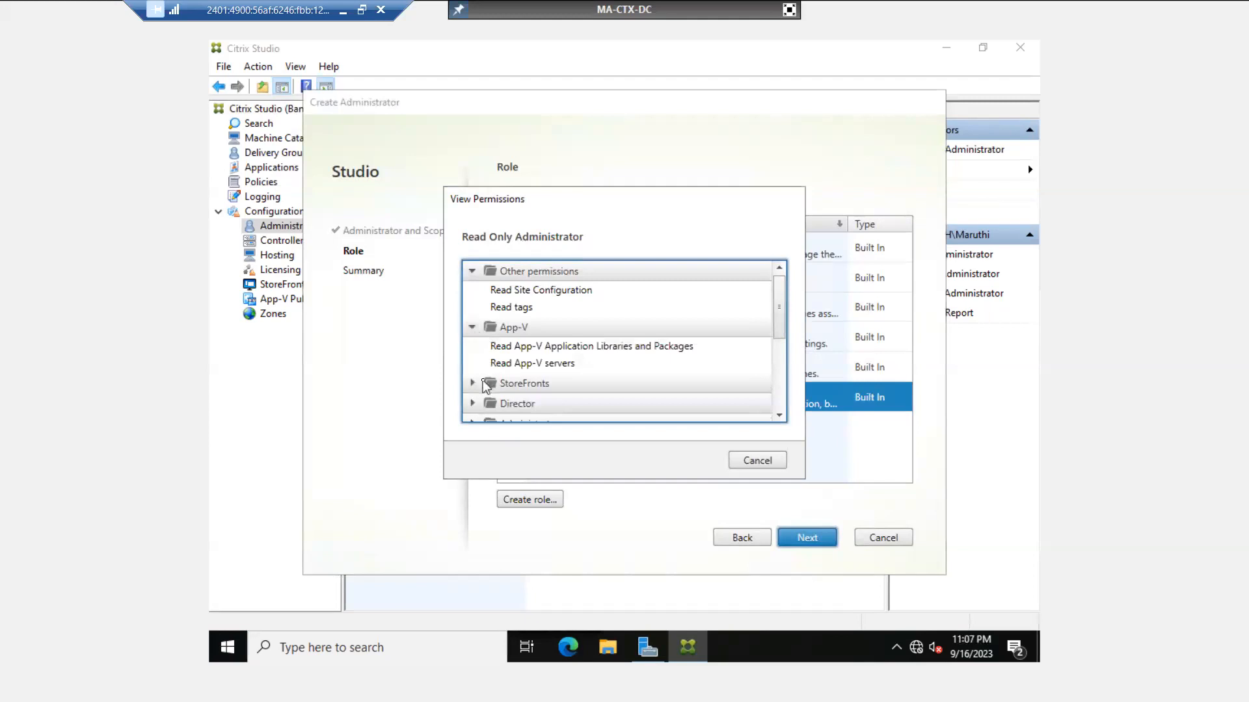
{"action": "left_click", "coordinate": [472, 384]}
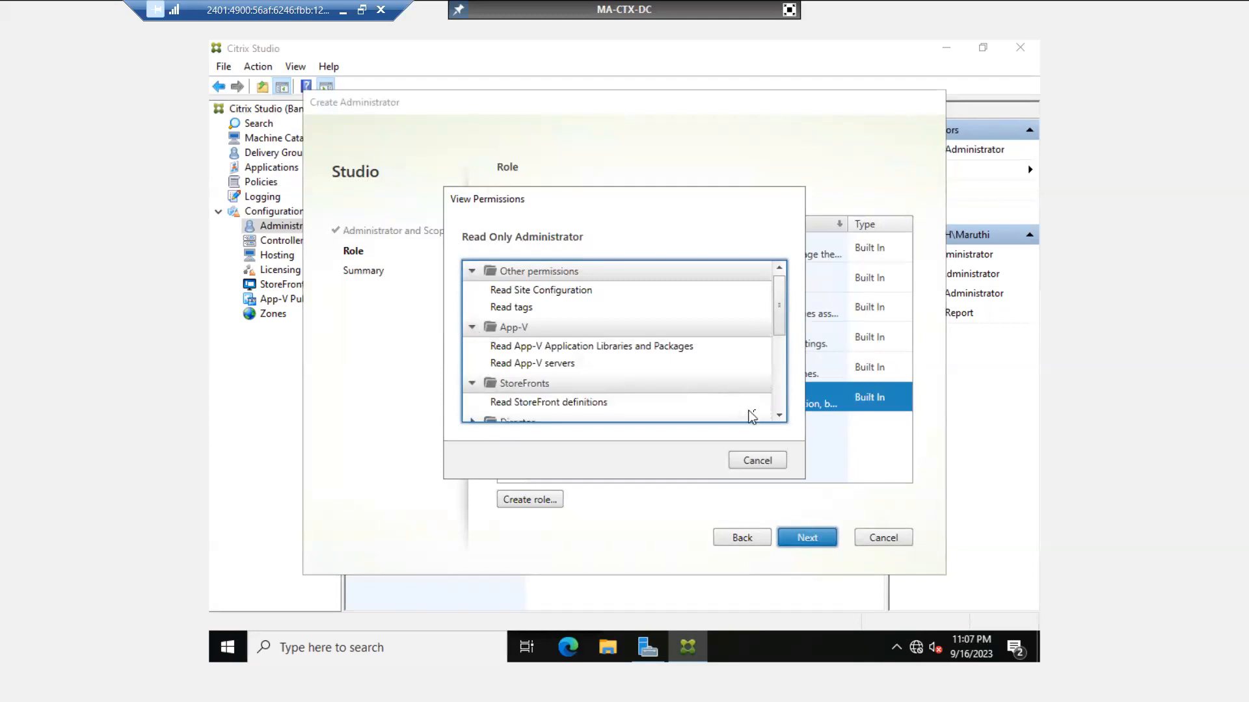
{"action": "left_click", "coordinate": [779, 415]}
{"action": "left_click", "coordinate": [779, 416]}
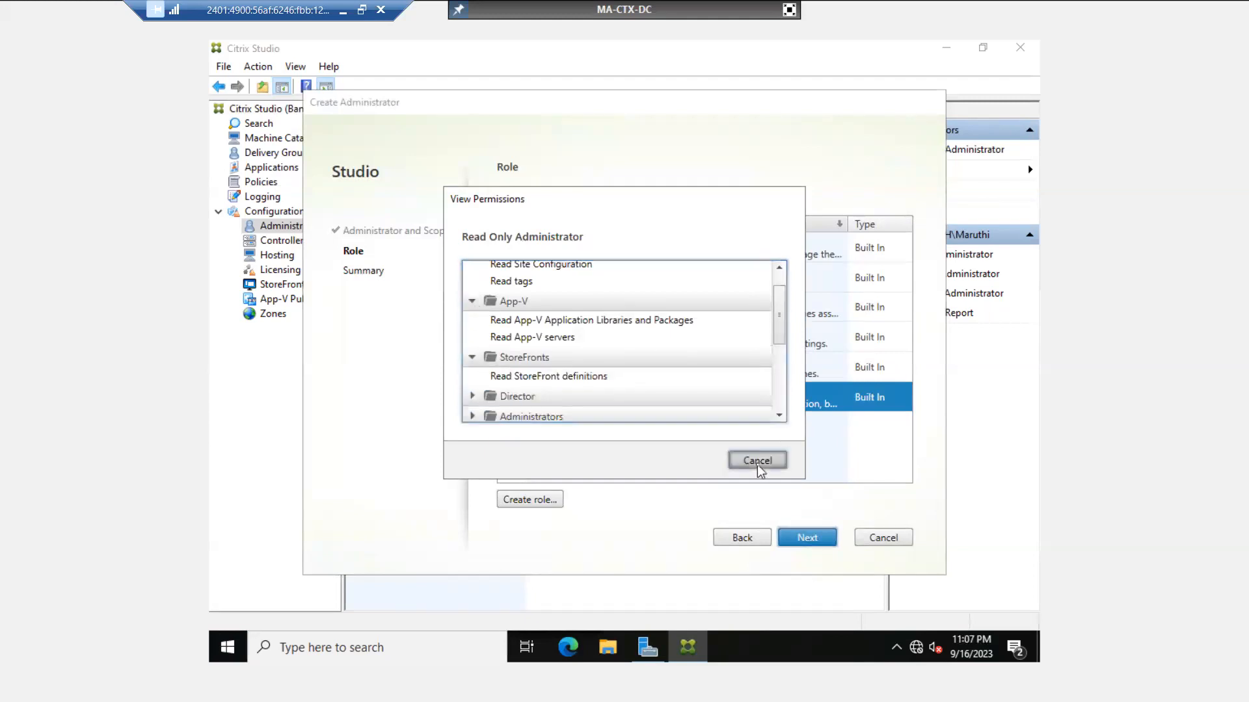
{"action": "left_click", "coordinate": [757, 462]}
Step: Finish creating the enabled administrator with the All scope and Read Only Administrator role, and select it in the administrators list
{"action": "left_click", "coordinate": [807, 539]}
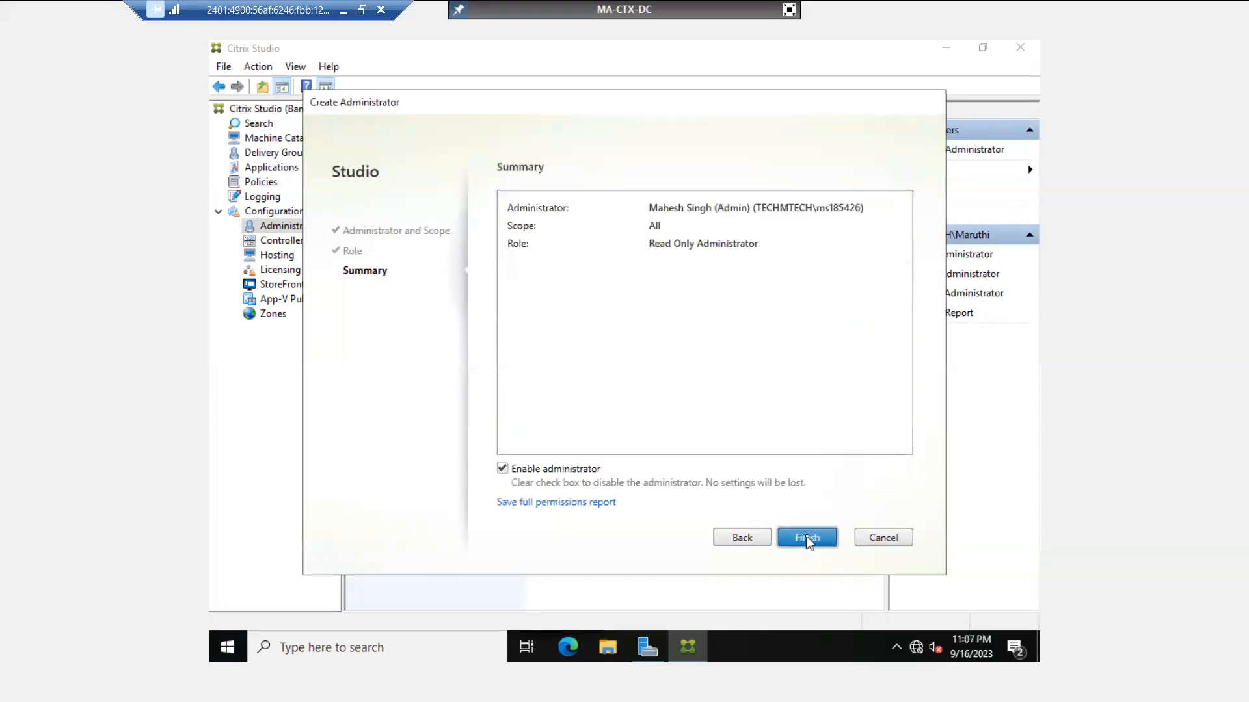
{"action": "left_click", "coordinate": [807, 538]}
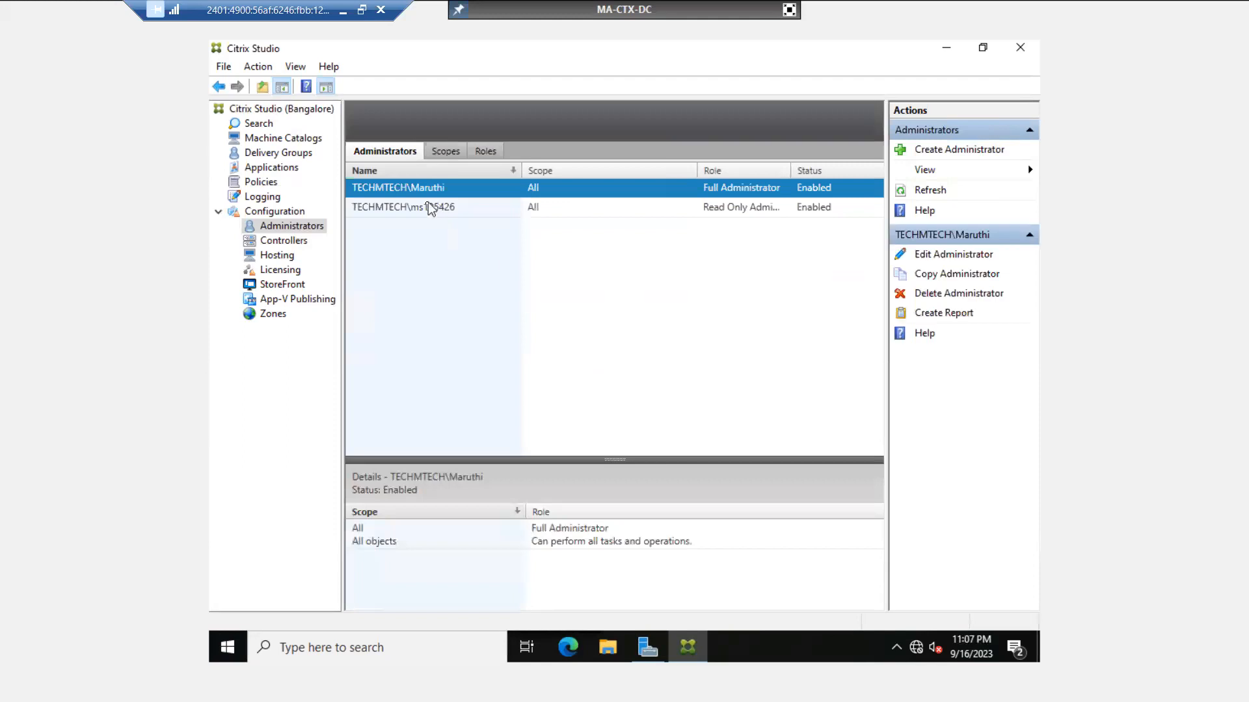
{"action": "left_click", "coordinate": [424, 207]}
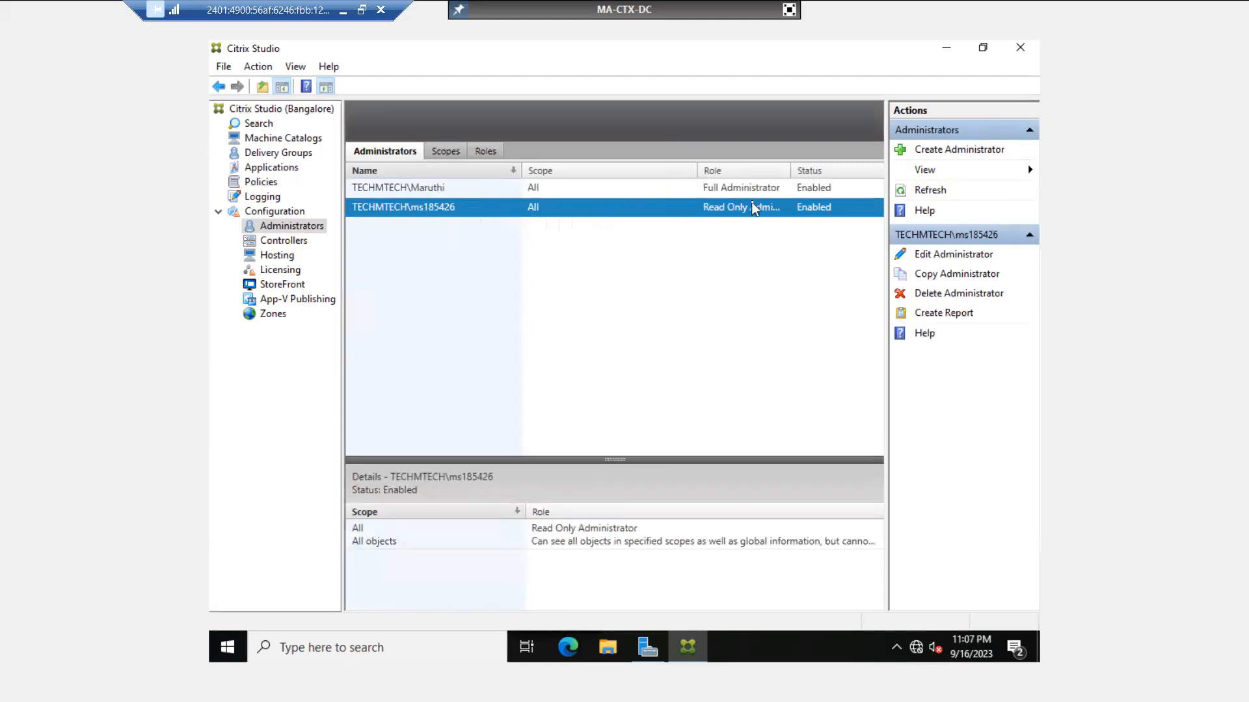
Step: Close Citrix Studio and start it again as a different user
{"action": "left_click", "coordinate": [1021, 48]}
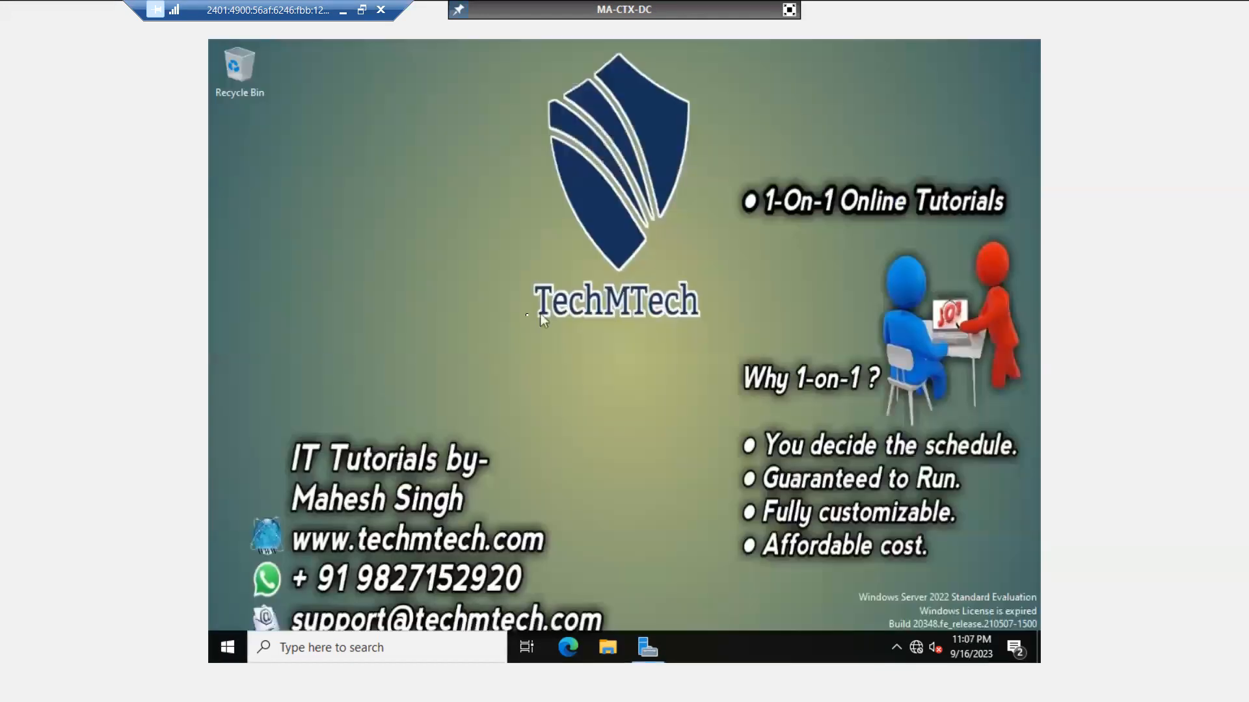
{"action": "left_click", "coordinate": [229, 644]}
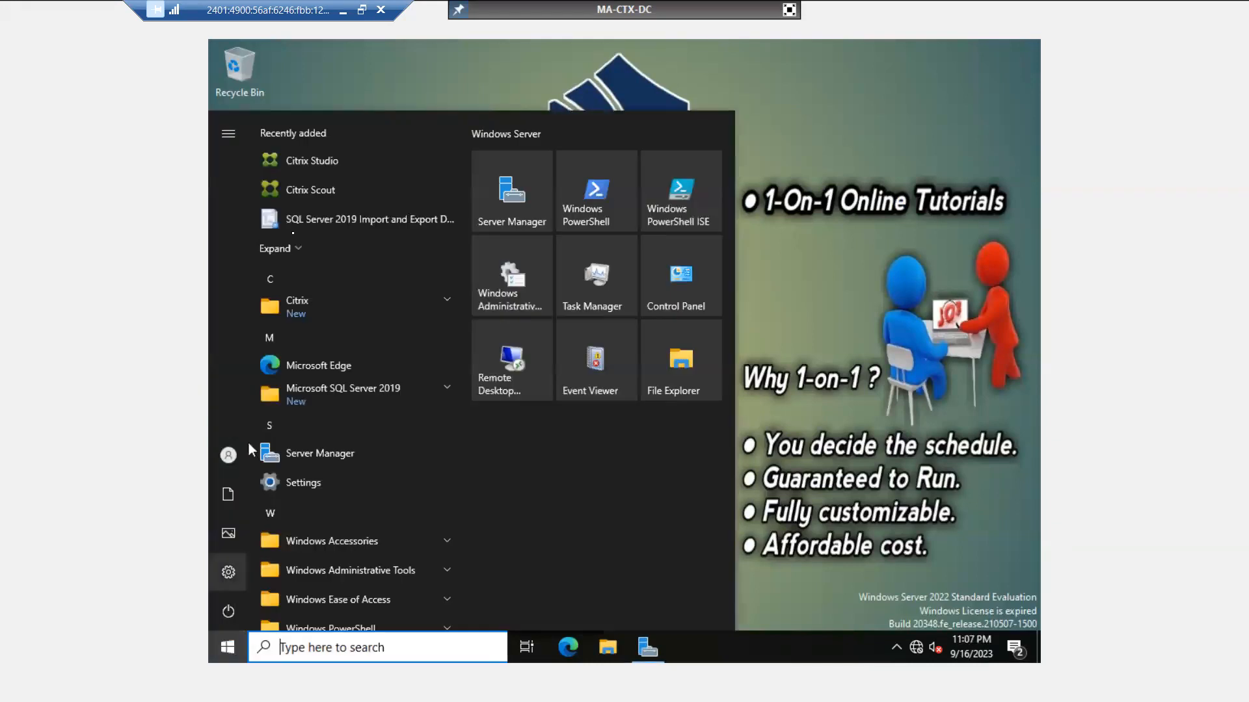
{"action": "right_click", "coordinate": [339, 165]}
{"action": "mouse_move", "coordinate": [406, 206]}
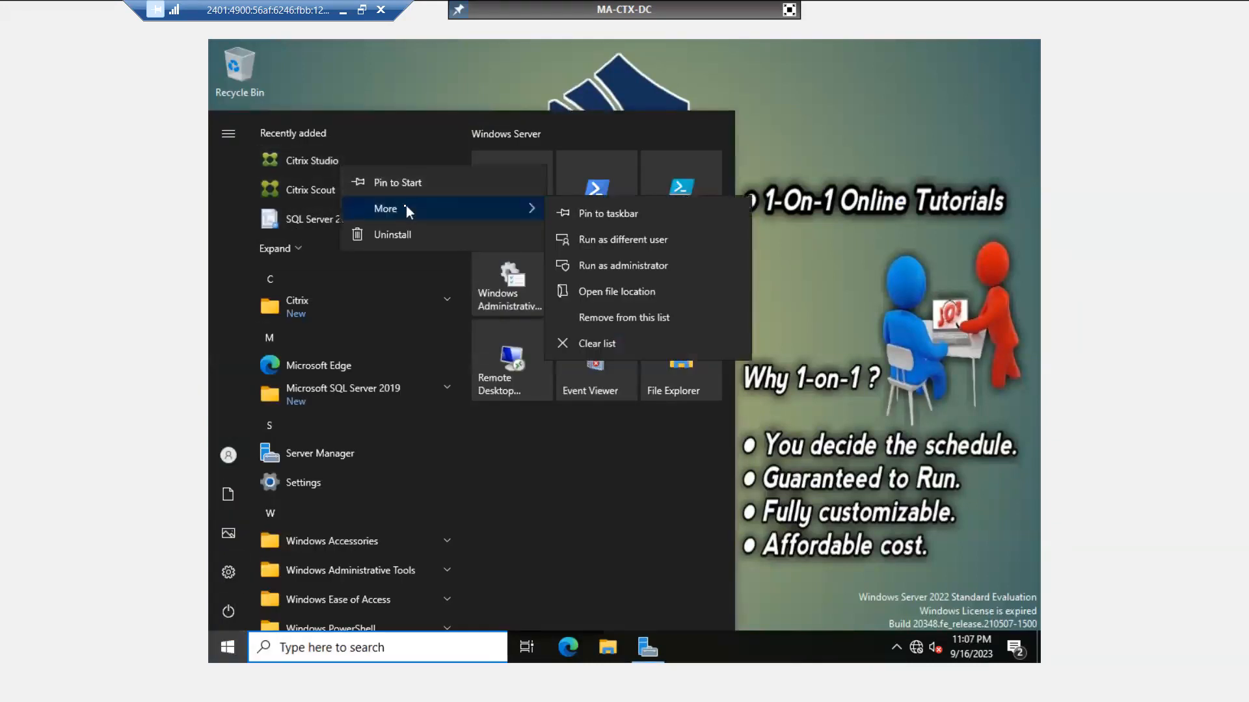
{"action": "left_click", "coordinate": [669, 240]}
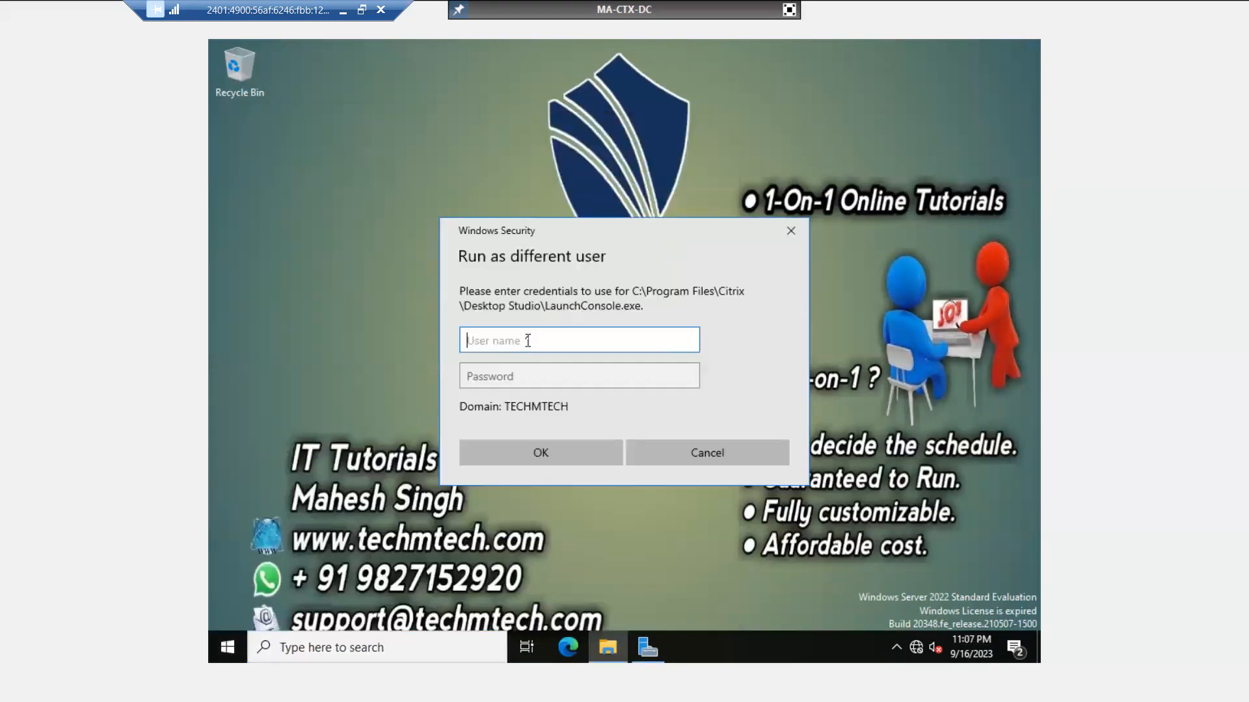
Step: Enter the new administrator's user name and account password, and allow Microsoft Management Console to make changes
{"action": "type", "text": "ms185426"}
{"action": "key", "text": "Tab"}
{"action": "type", "text": "********"}
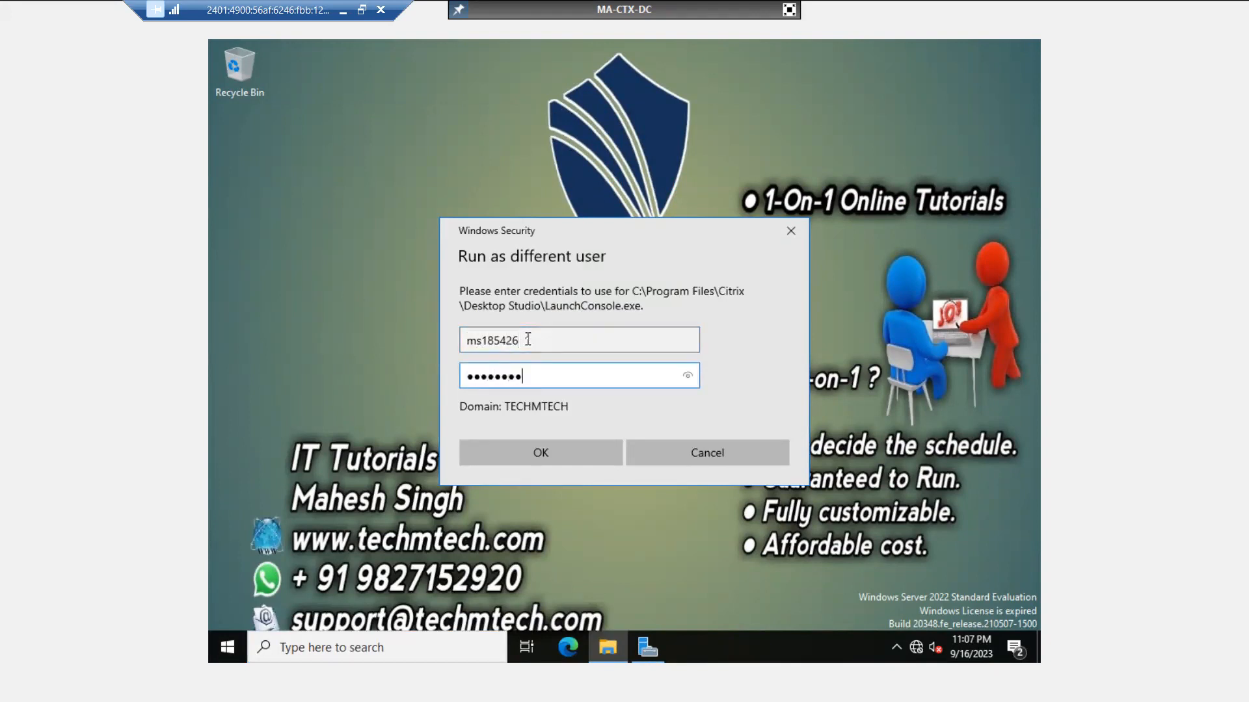
{"action": "key", "text": "Return"}
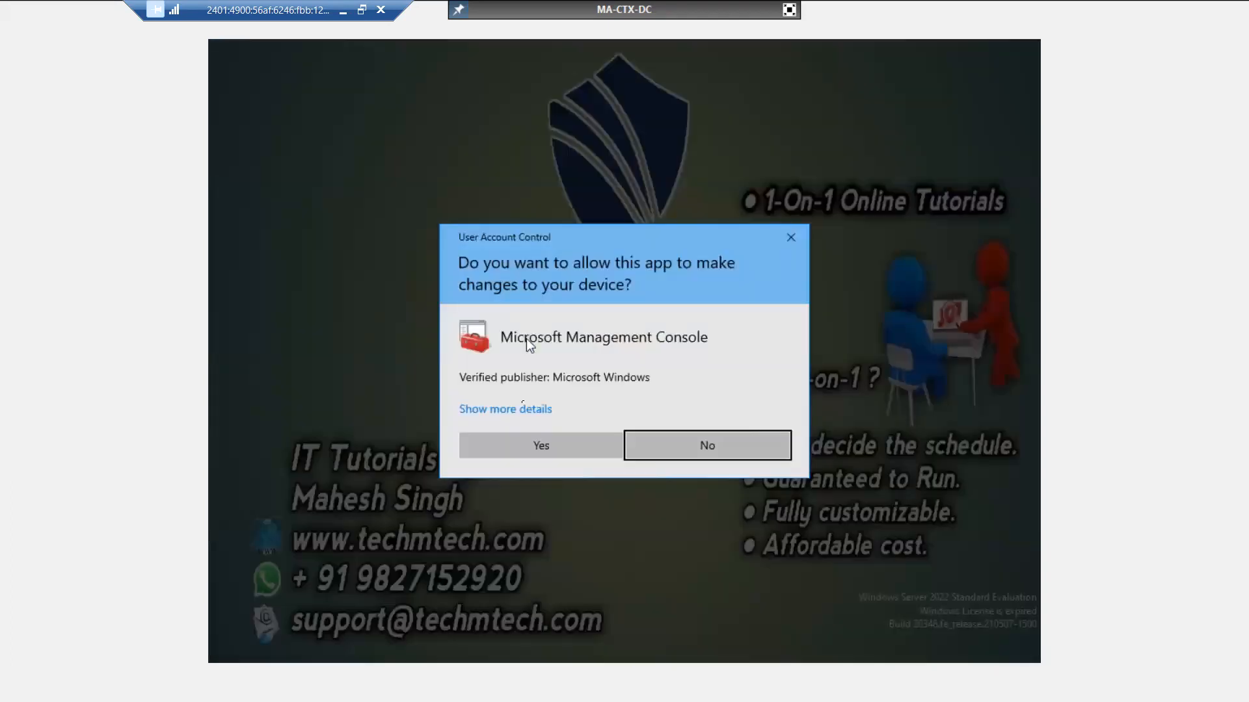
{"action": "left_click", "coordinate": [527, 450]}
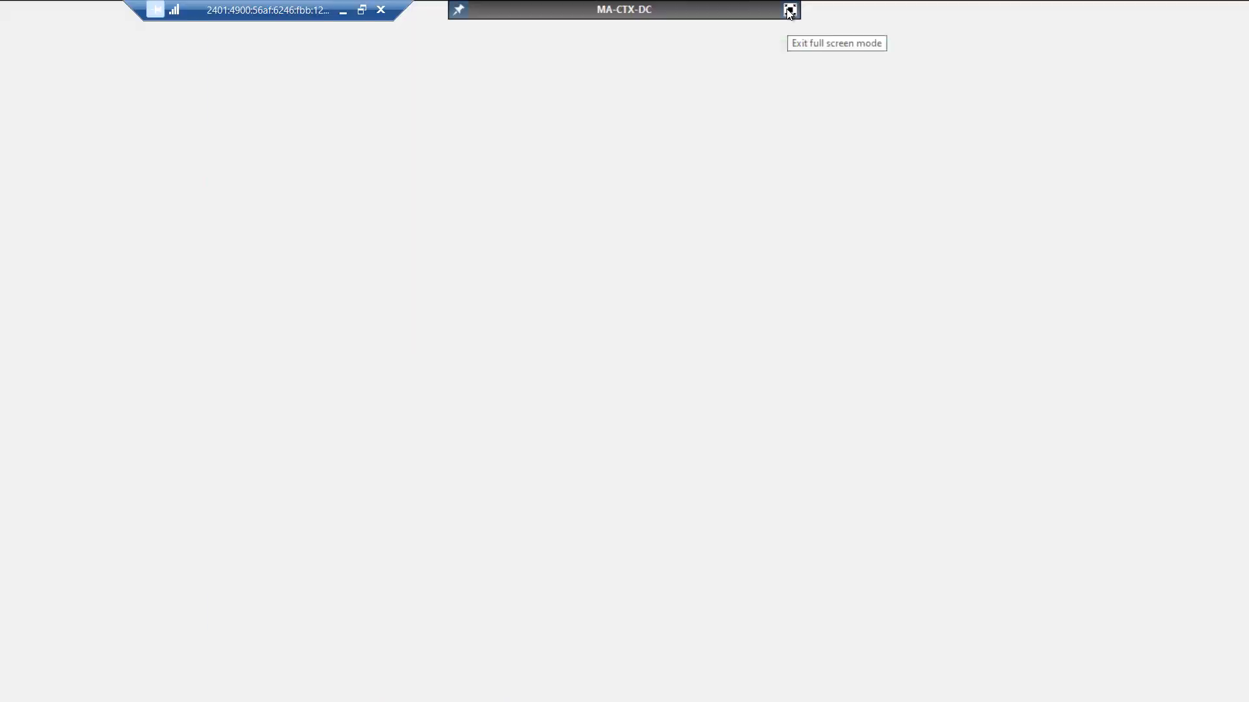
Step: Check the Citrix installation progress on the other running virtual machine in XenCenter, and return to MA-CTX-DC's console in full screen
{"action": "left_click", "coordinate": [789, 11]}
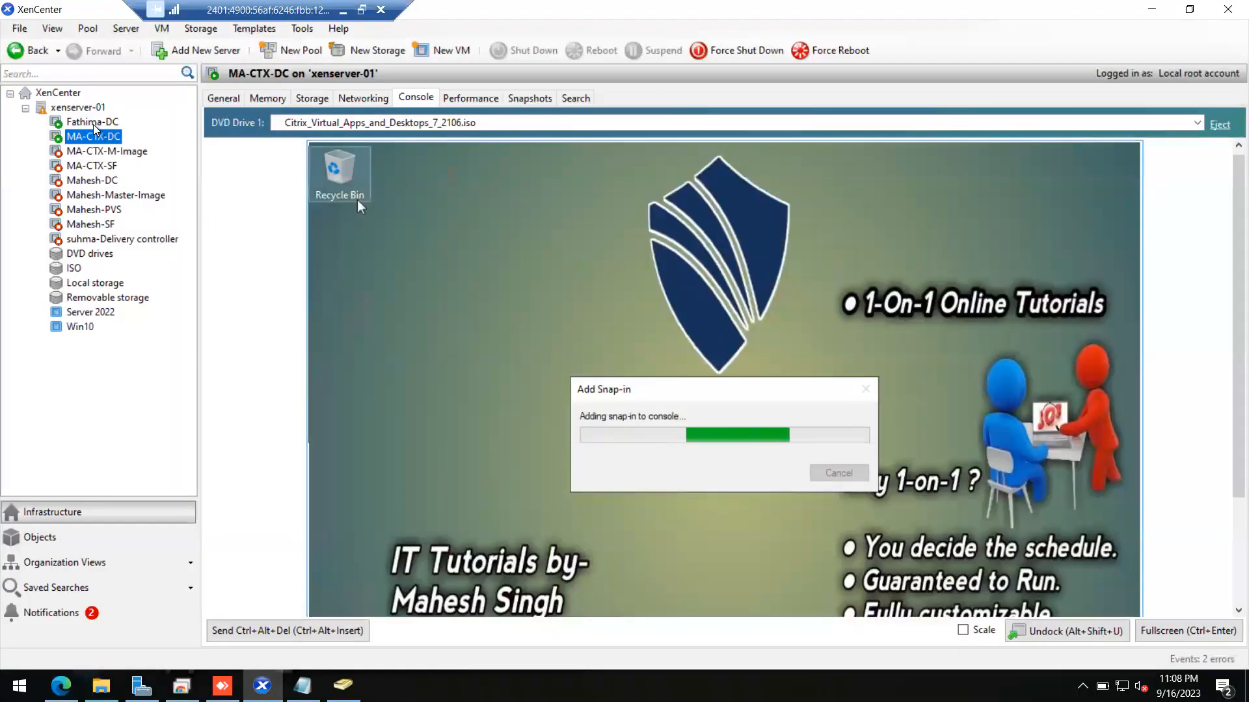
{"action": "left_click", "coordinate": [93, 125]}
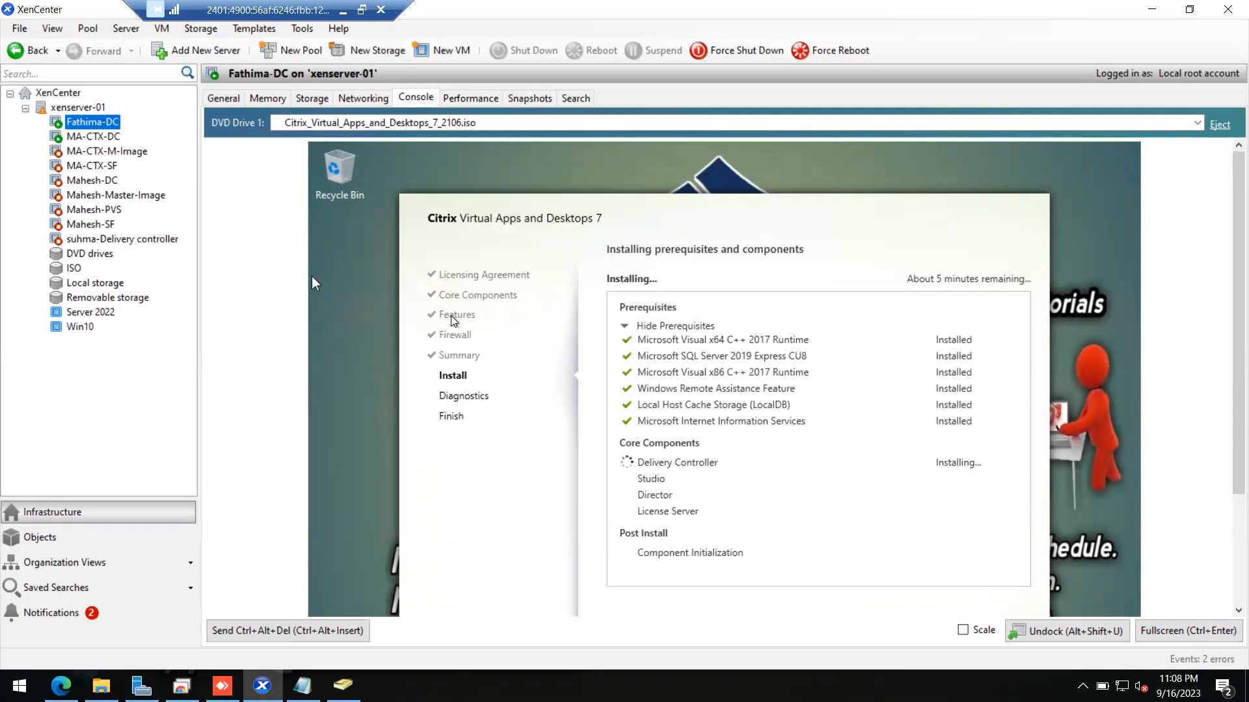
{"action": "left_click", "coordinate": [112, 138]}
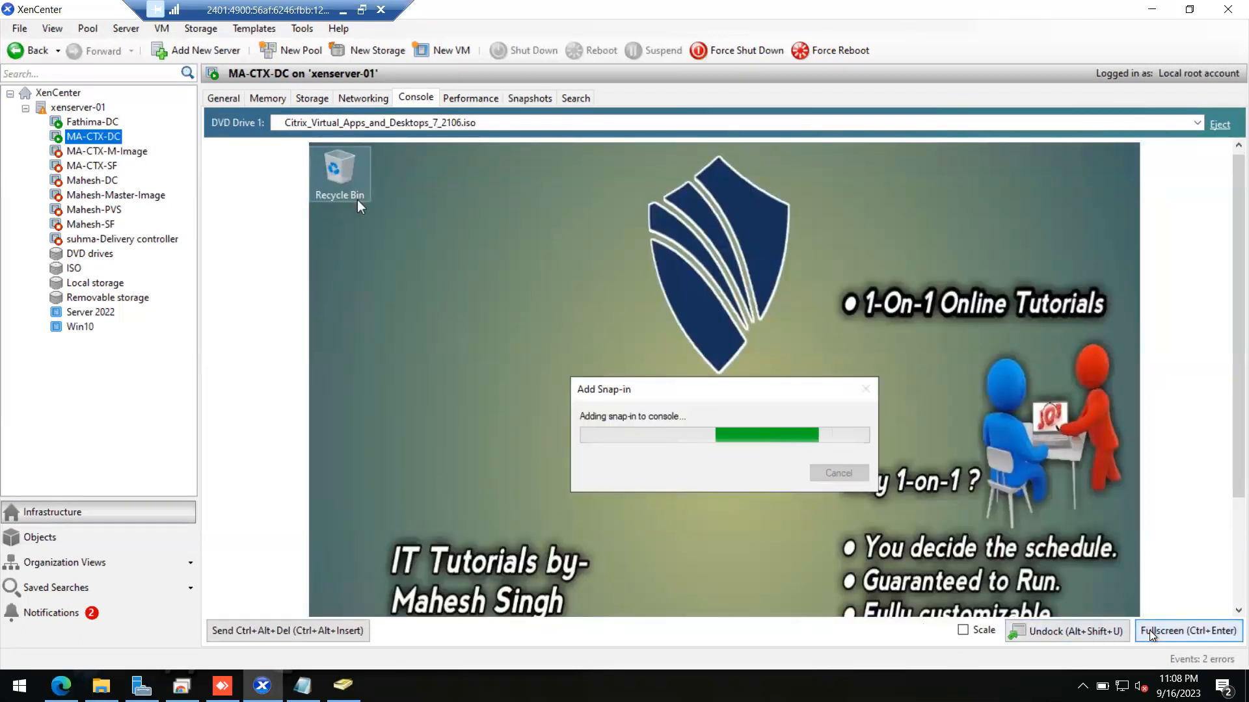
{"action": "left_click", "coordinate": [1188, 631]}
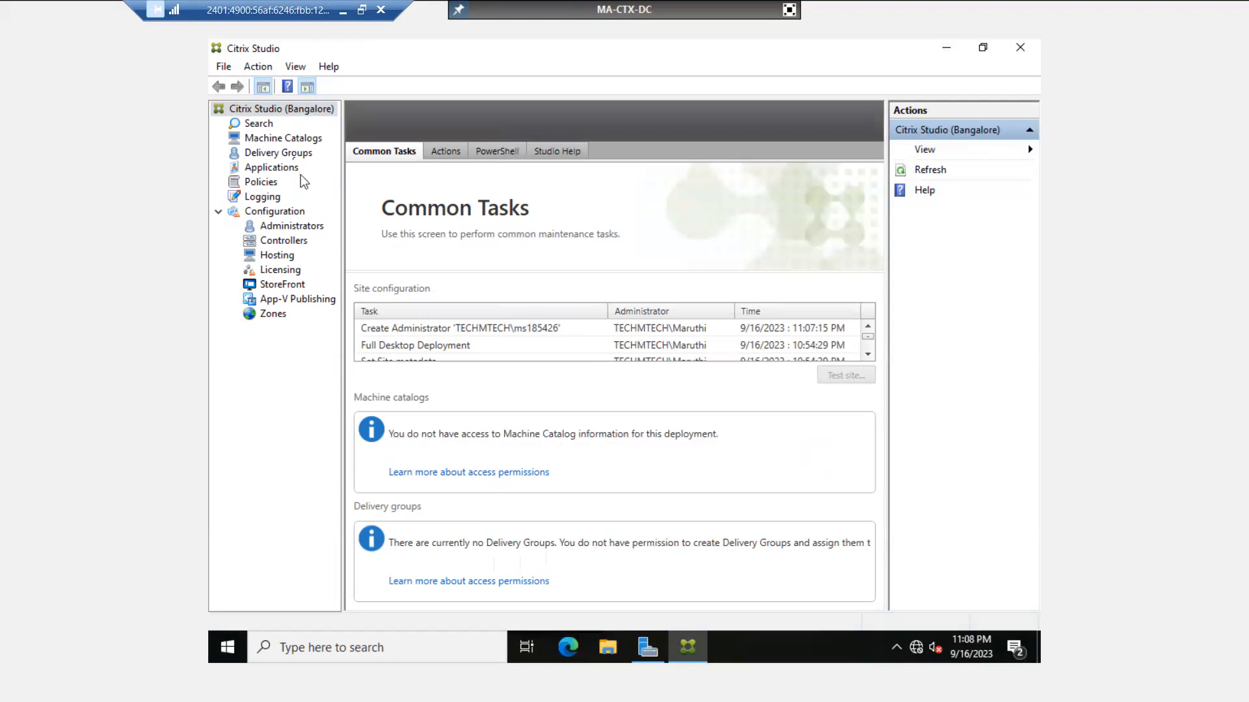
Step: Check the available actions for Machine Catalogs and Delivery Groups, and open Administrators, dismissing its Delegated Administration welcome permanently
{"action": "left_click", "coordinate": [283, 139]}
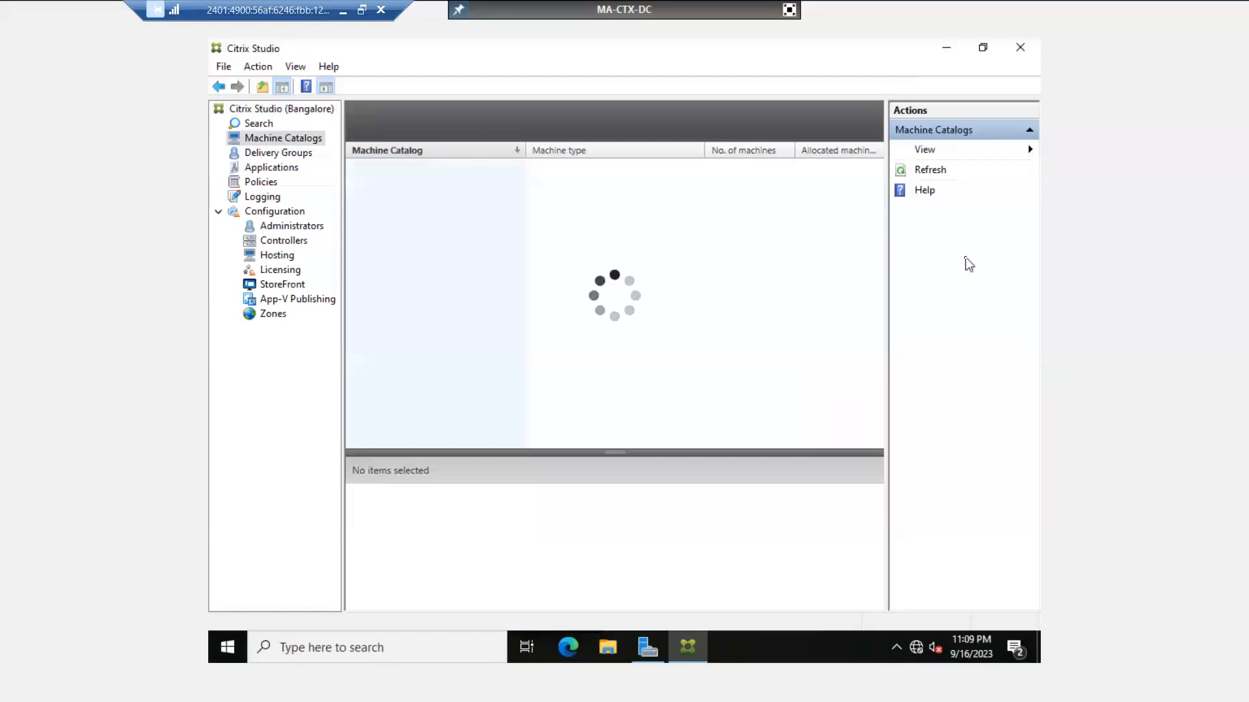
{"action": "left_click", "coordinate": [274, 153]}
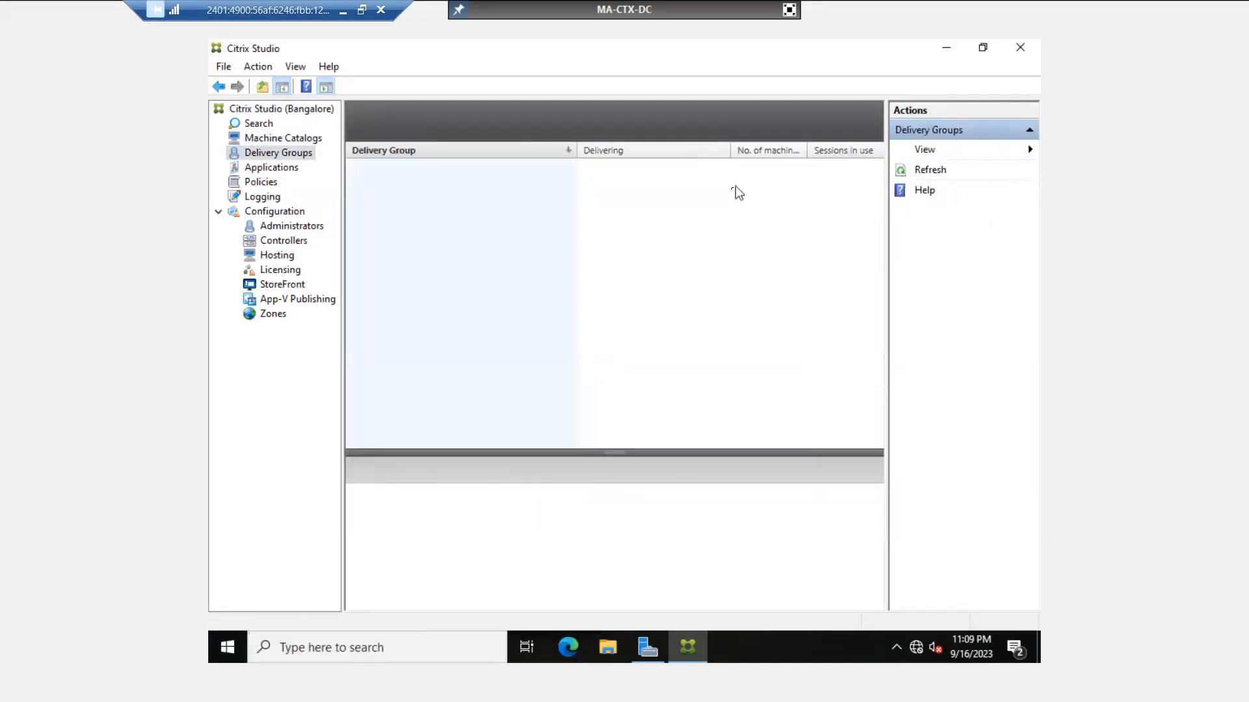
{"action": "left_click", "coordinate": [289, 228]}
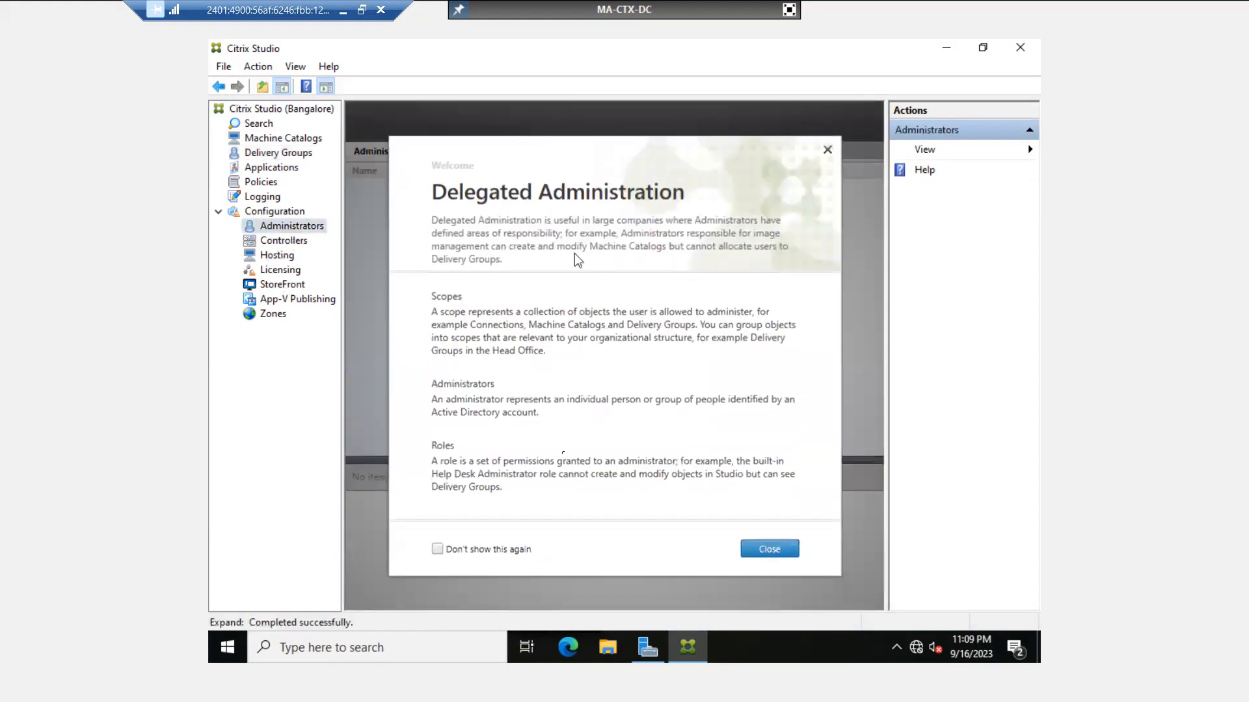
{"action": "left_click", "coordinate": [437, 550]}
{"action": "left_click", "coordinate": [780, 551]}
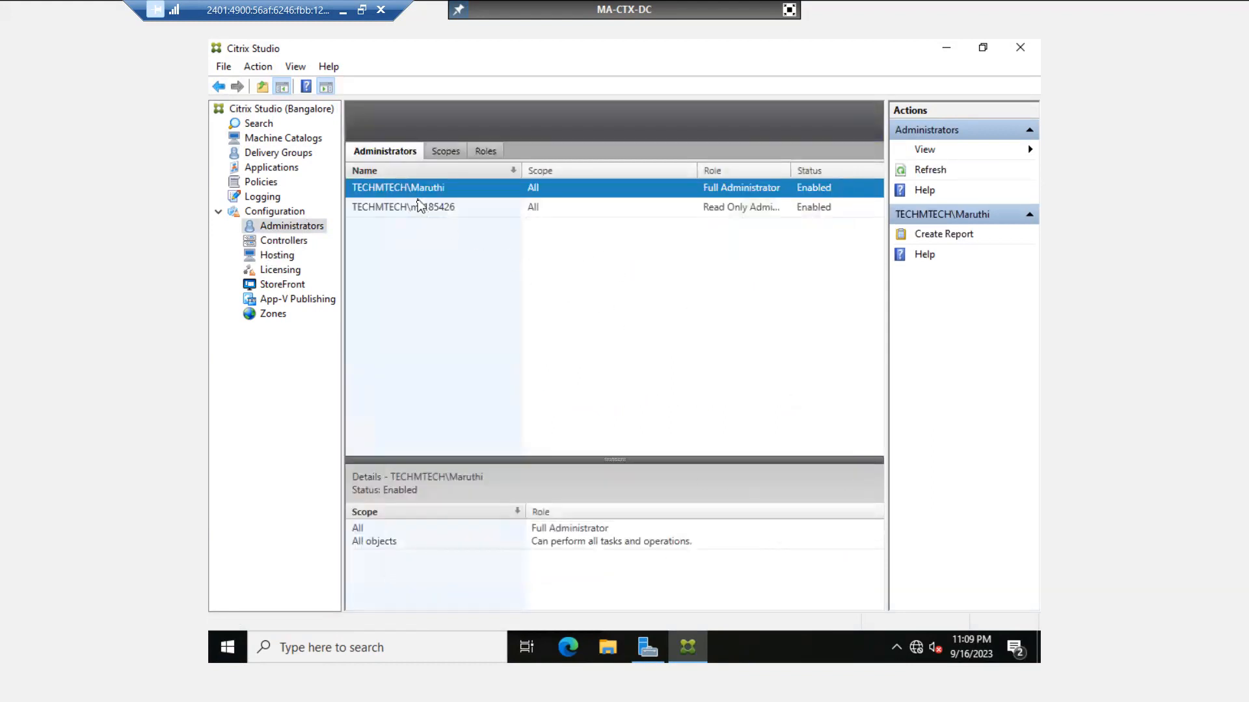
Step: Compare the actions and role details offered for the full administrator and the read-only administrator
{"action": "left_click", "coordinate": [418, 205]}
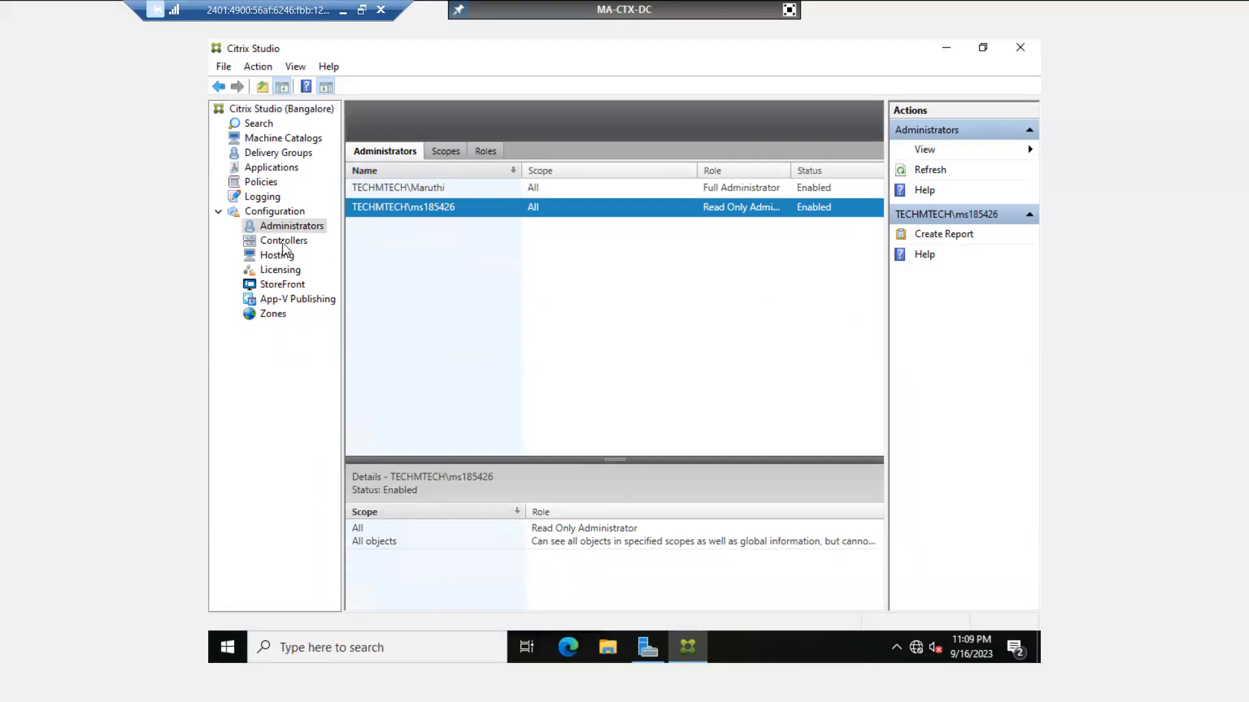
{"action": "left_click", "coordinate": [424, 193]}
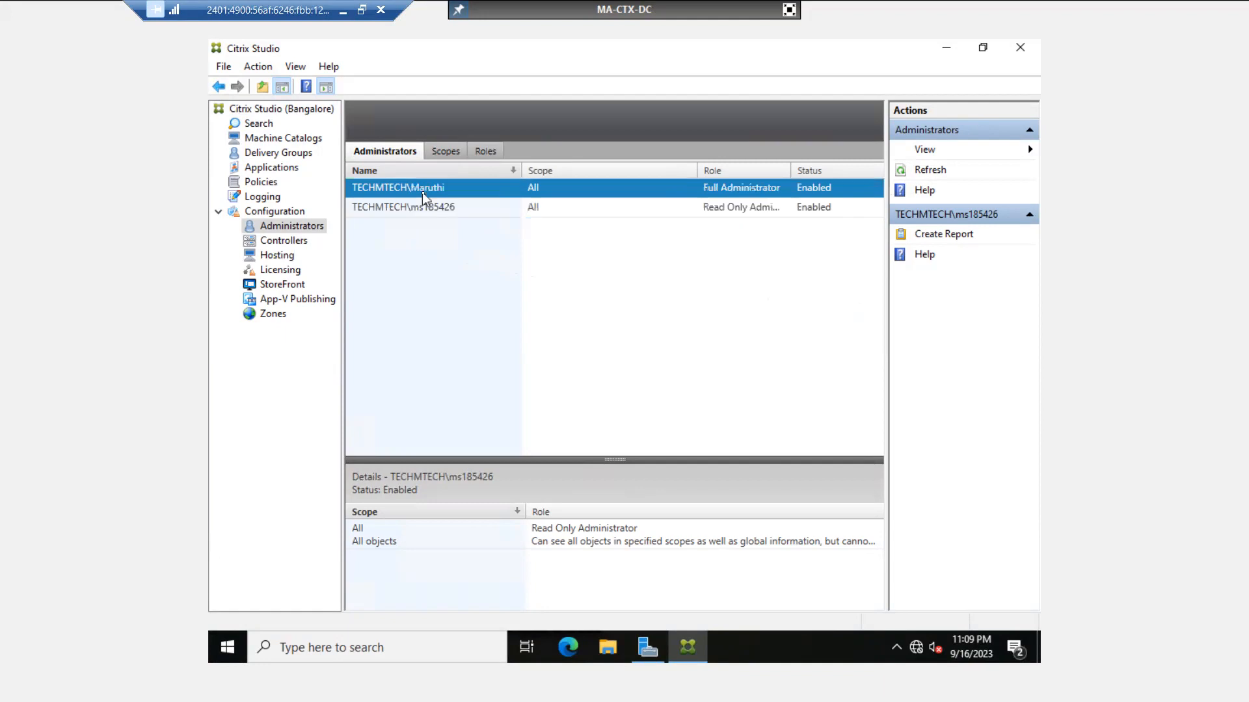
{"action": "left_click", "coordinate": [429, 212]}
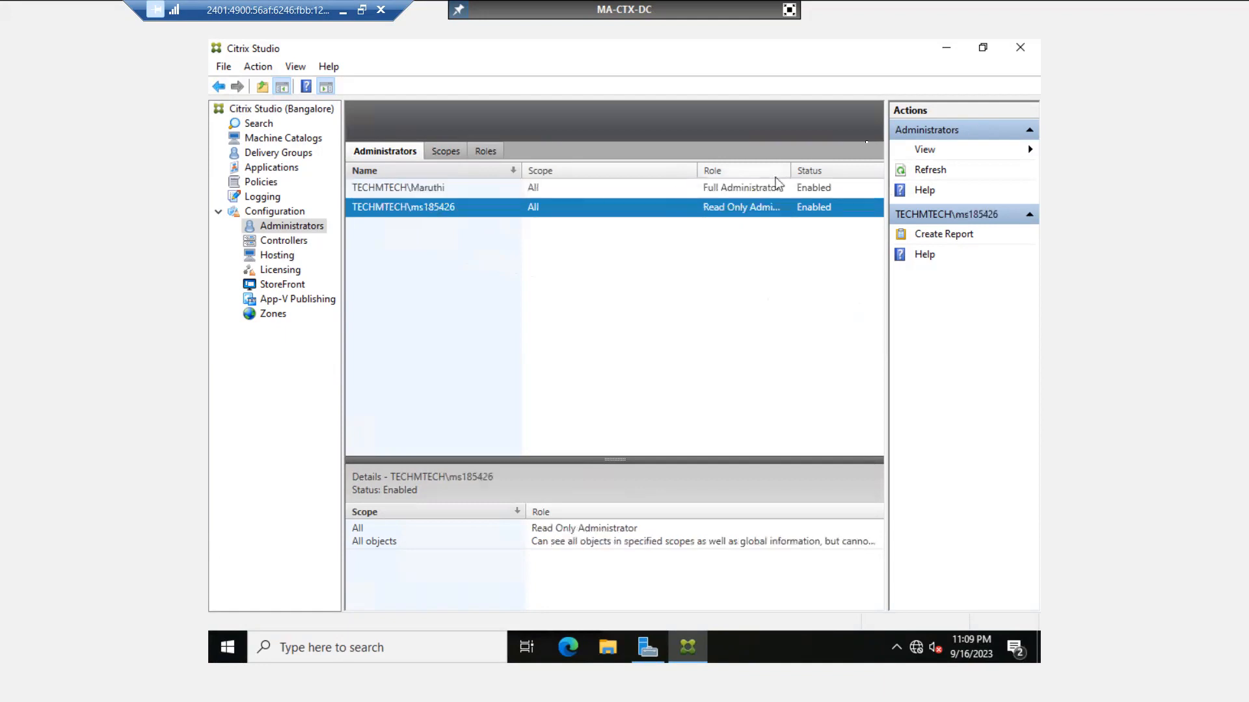
{"action": "left_click", "coordinate": [445, 193]}
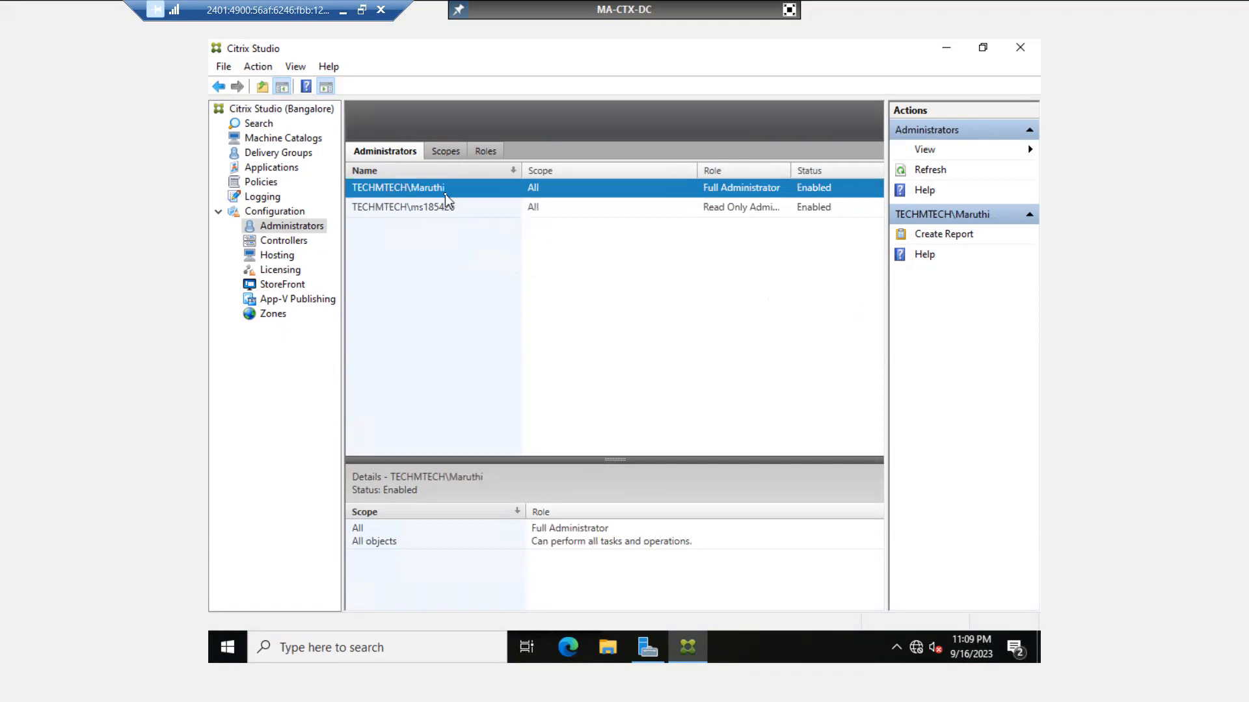
Step: Review the Controllers, Hosting and Licensing sections for the actions available to the read-only administrator
{"action": "left_click", "coordinate": [294, 243]}
{"action": "left_click", "coordinate": [266, 257]}
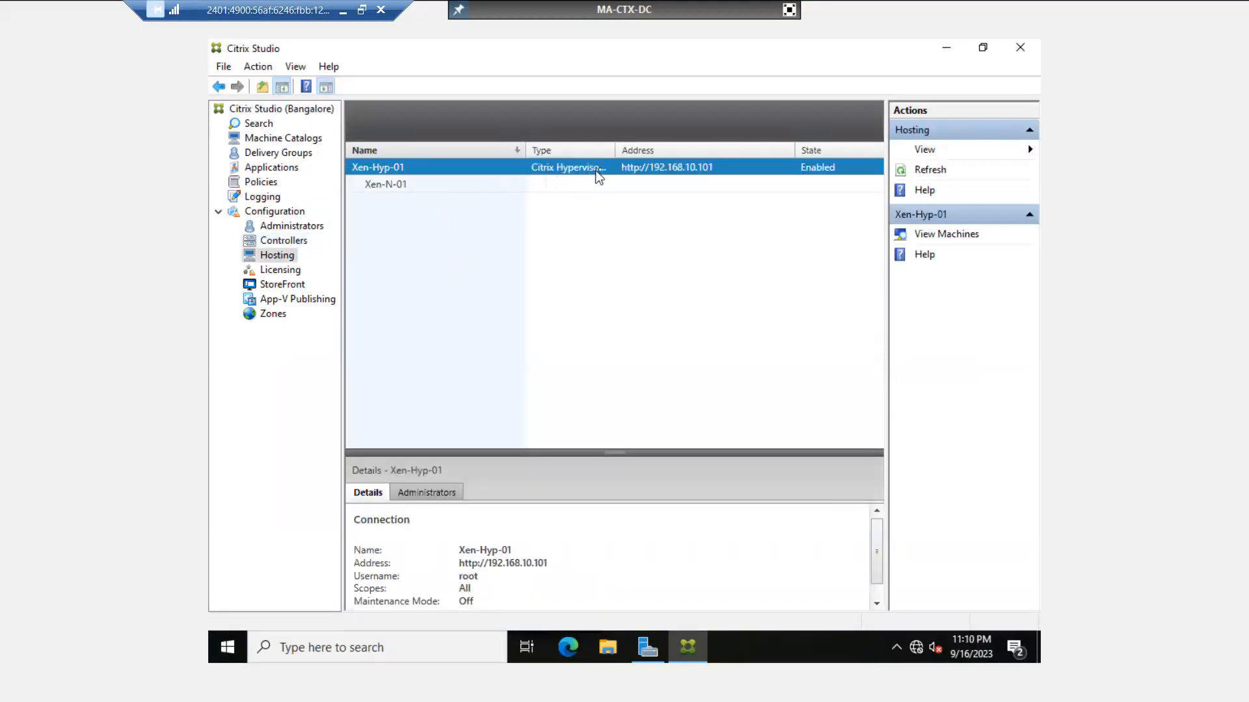
{"action": "left_click", "coordinate": [270, 271]}
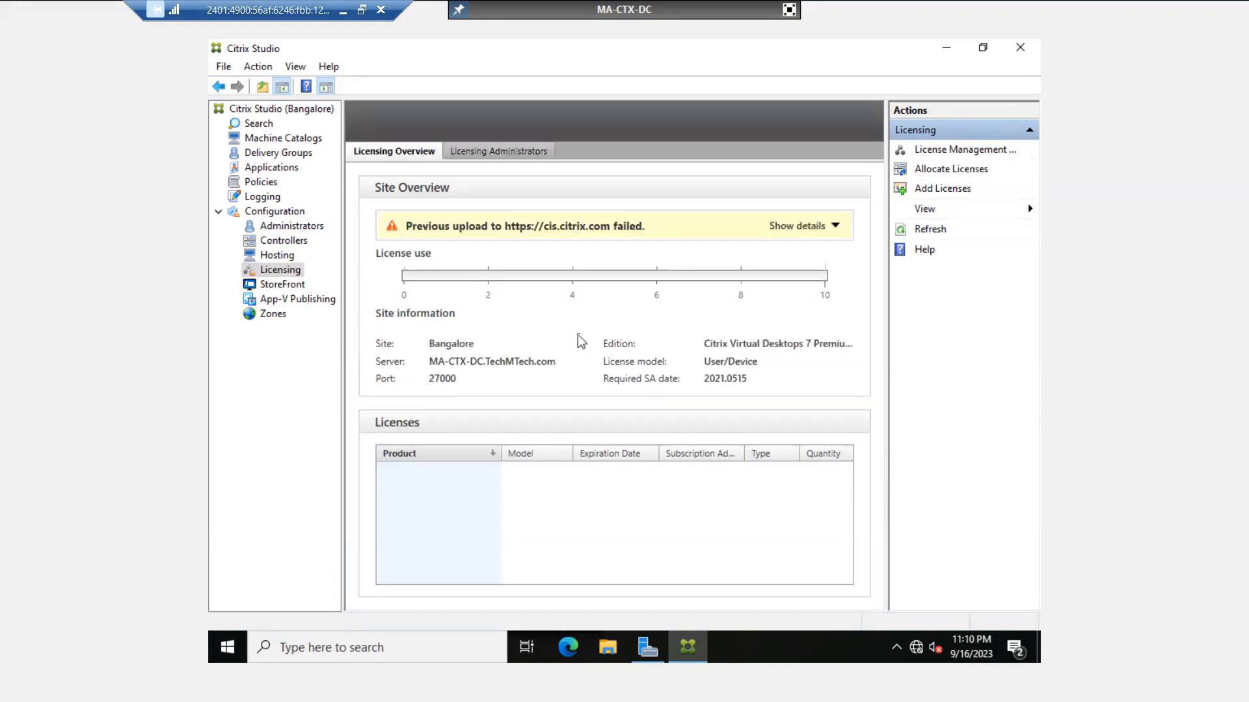
Step: Open StoreFront and App-V Publishing under Configuration, permanently dismissing the welcome message of each
{"action": "left_click", "coordinate": [294, 288]}
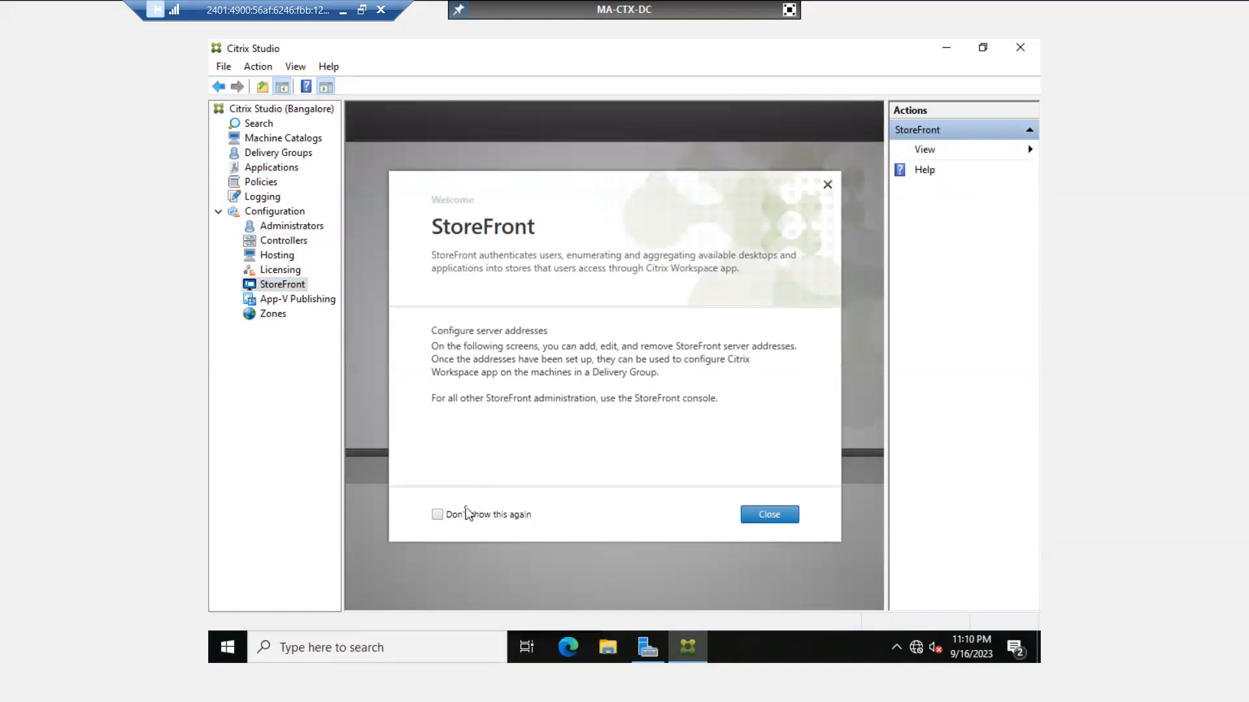
{"action": "left_click", "coordinate": [437, 515]}
{"action": "left_click", "coordinate": [772, 517]}
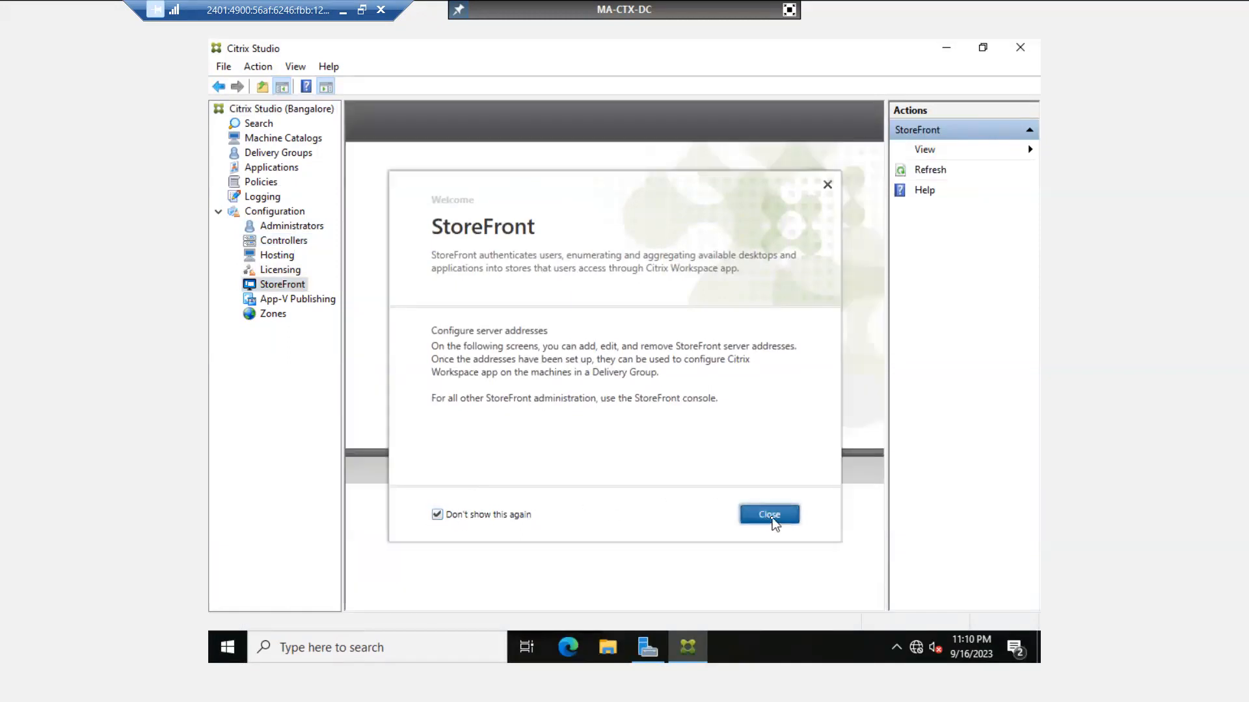
{"action": "left_click", "coordinate": [278, 300]}
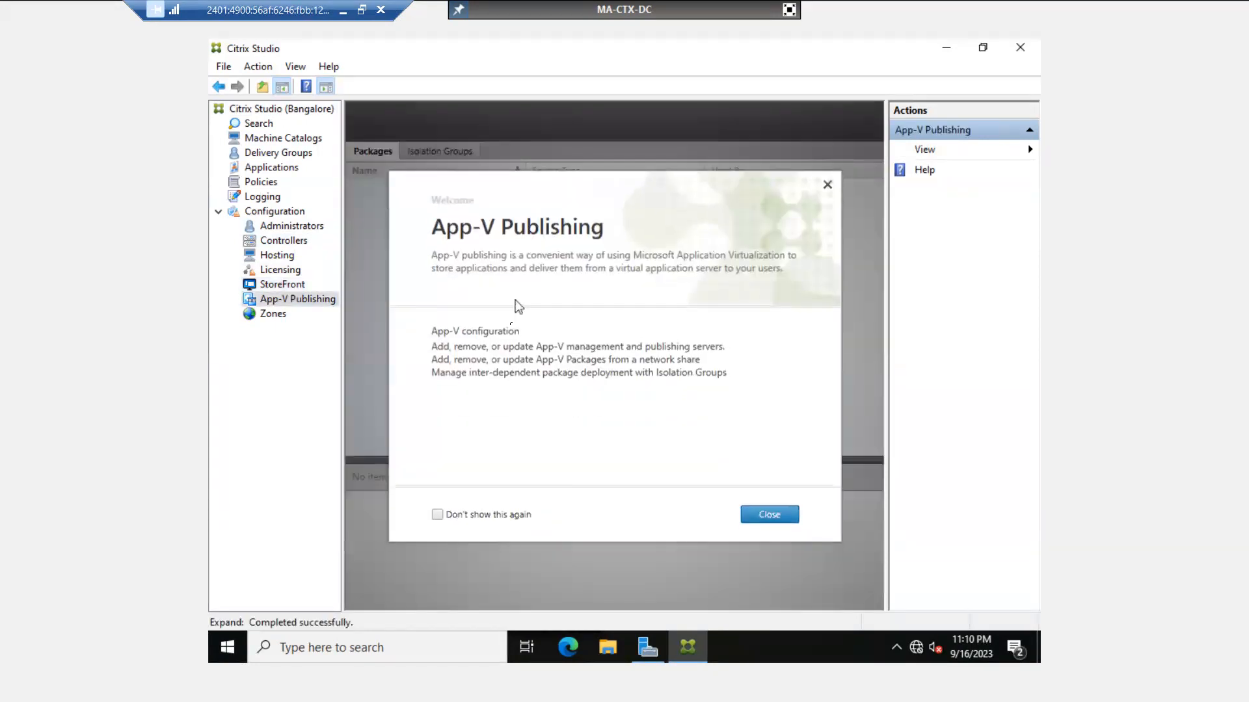
{"action": "left_click", "coordinate": [450, 517]}
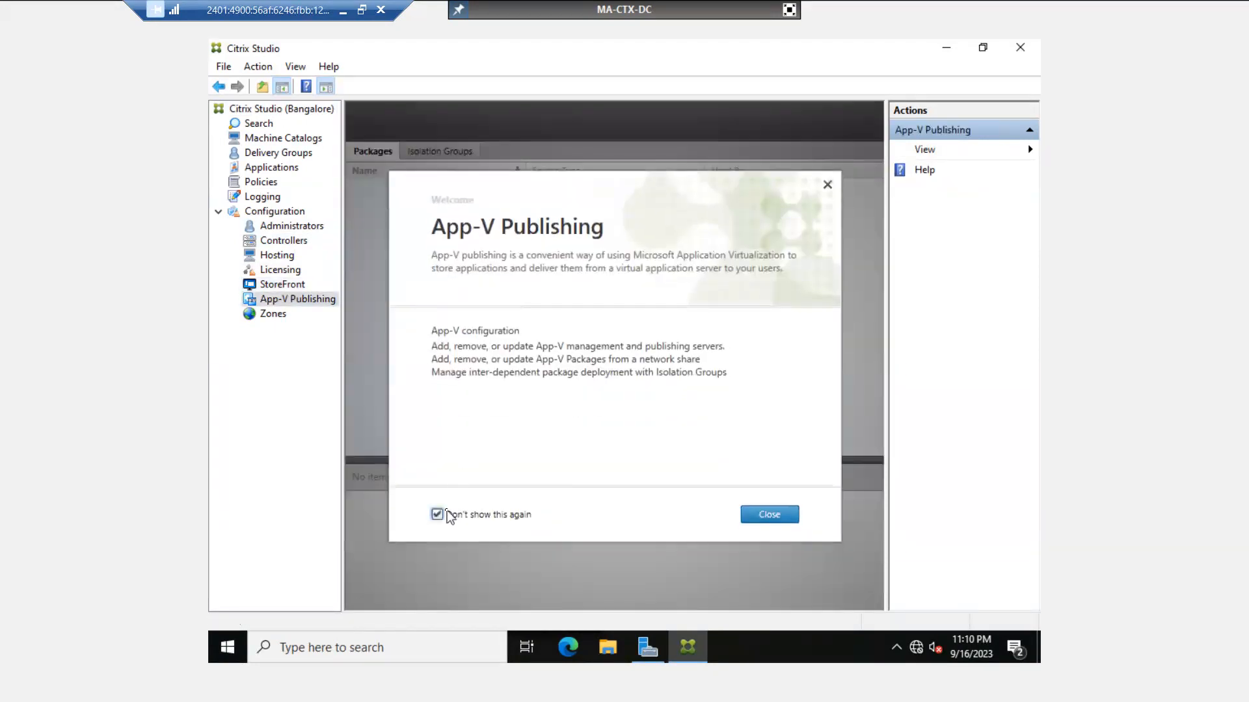
{"action": "left_click", "coordinate": [769, 515]}
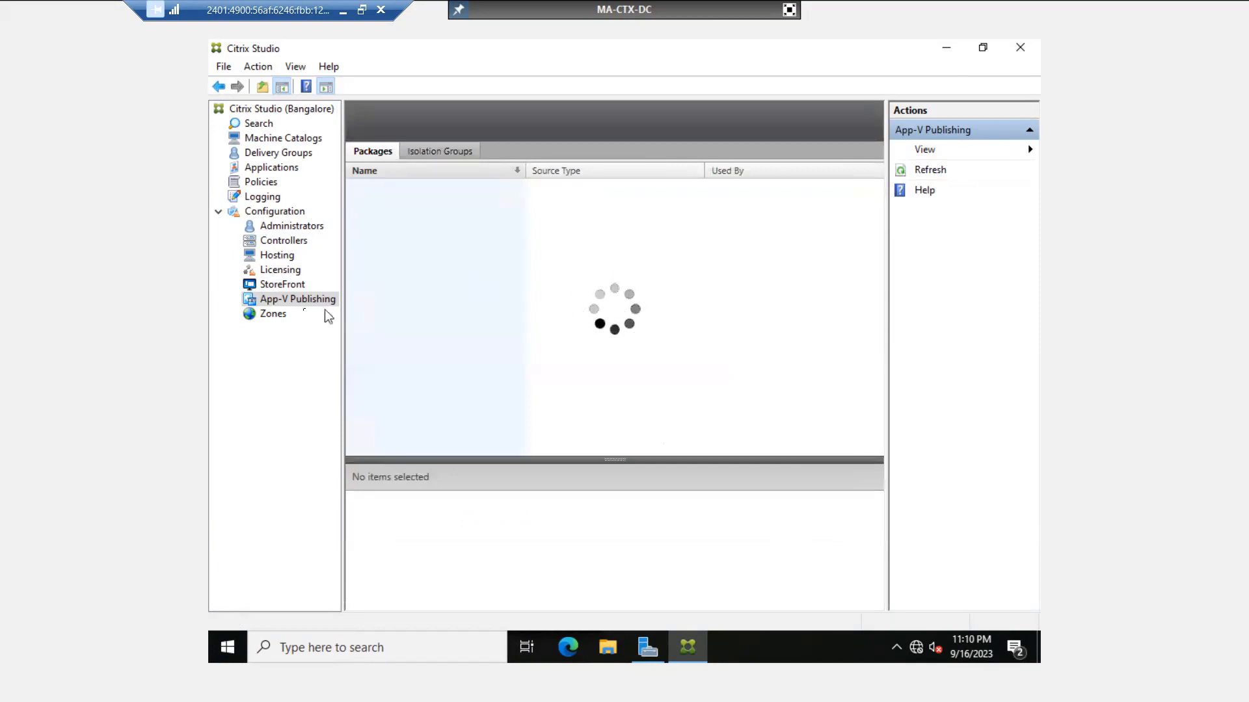
Step: Open Zones and permanently dismiss its welcome message, and return to Delivery Groups
{"action": "left_click", "coordinate": [275, 314]}
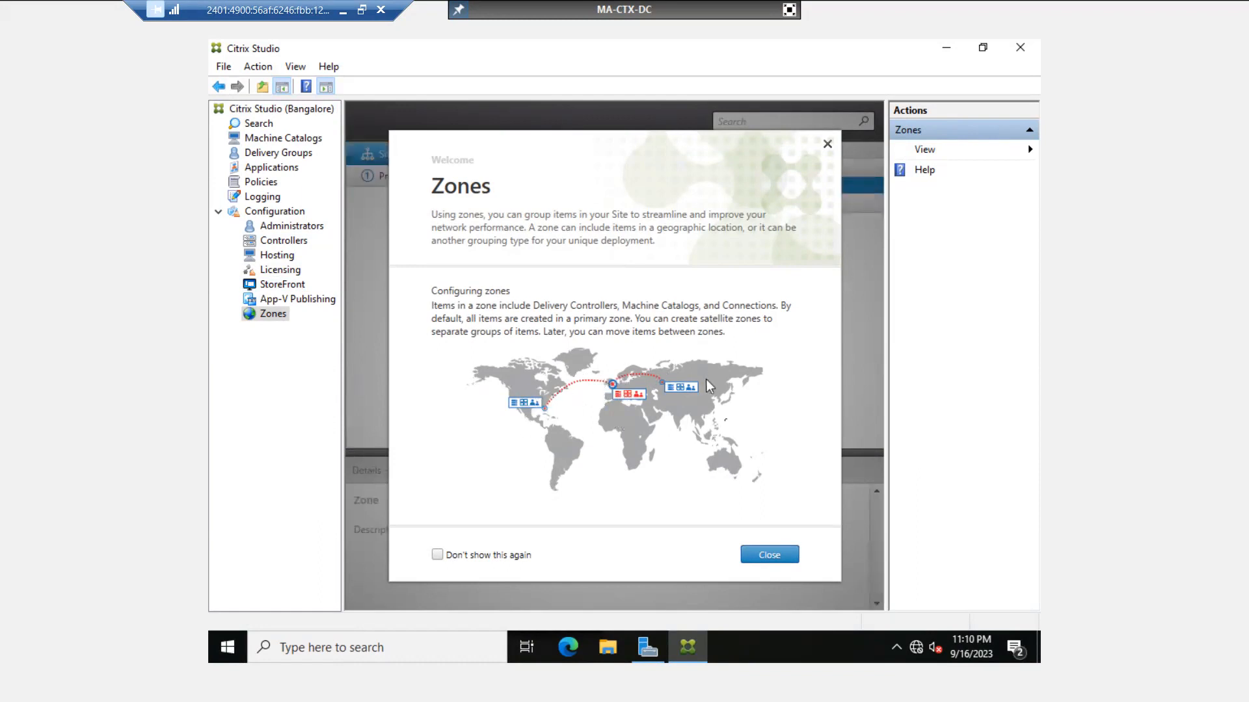
{"action": "left_click", "coordinate": [473, 557]}
{"action": "left_click", "coordinate": [765, 557]}
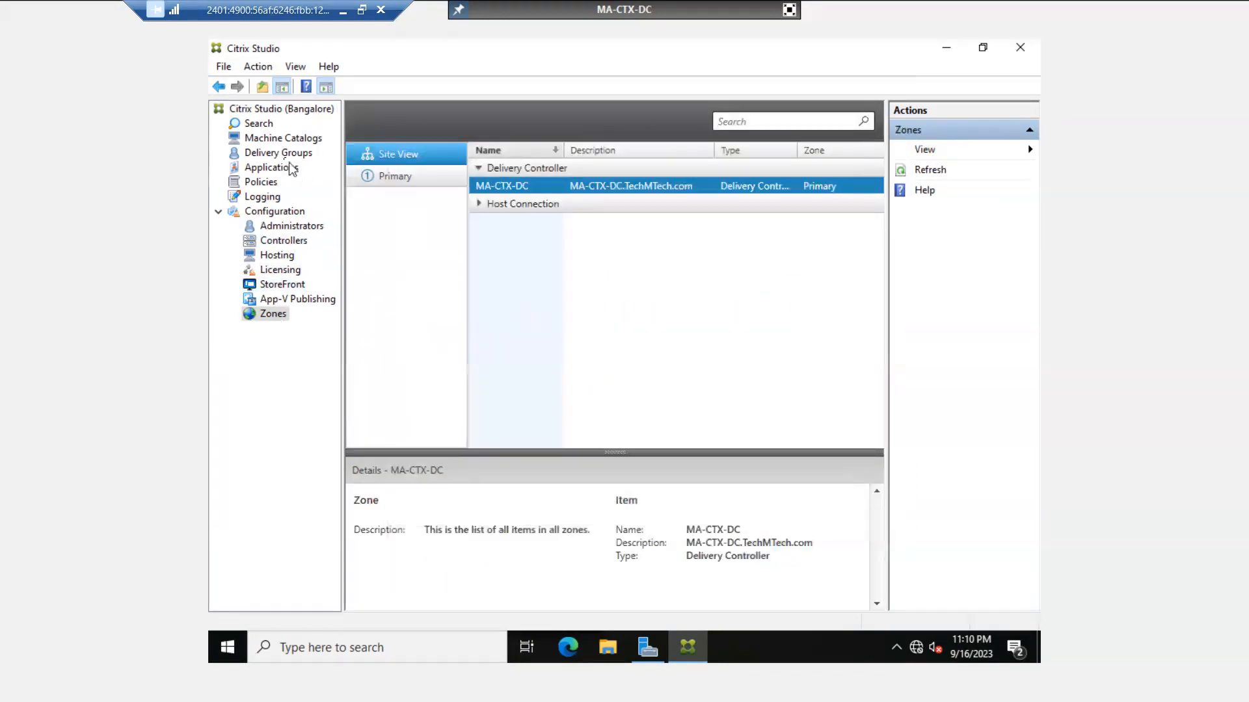
{"action": "left_click", "coordinate": [276, 153]}
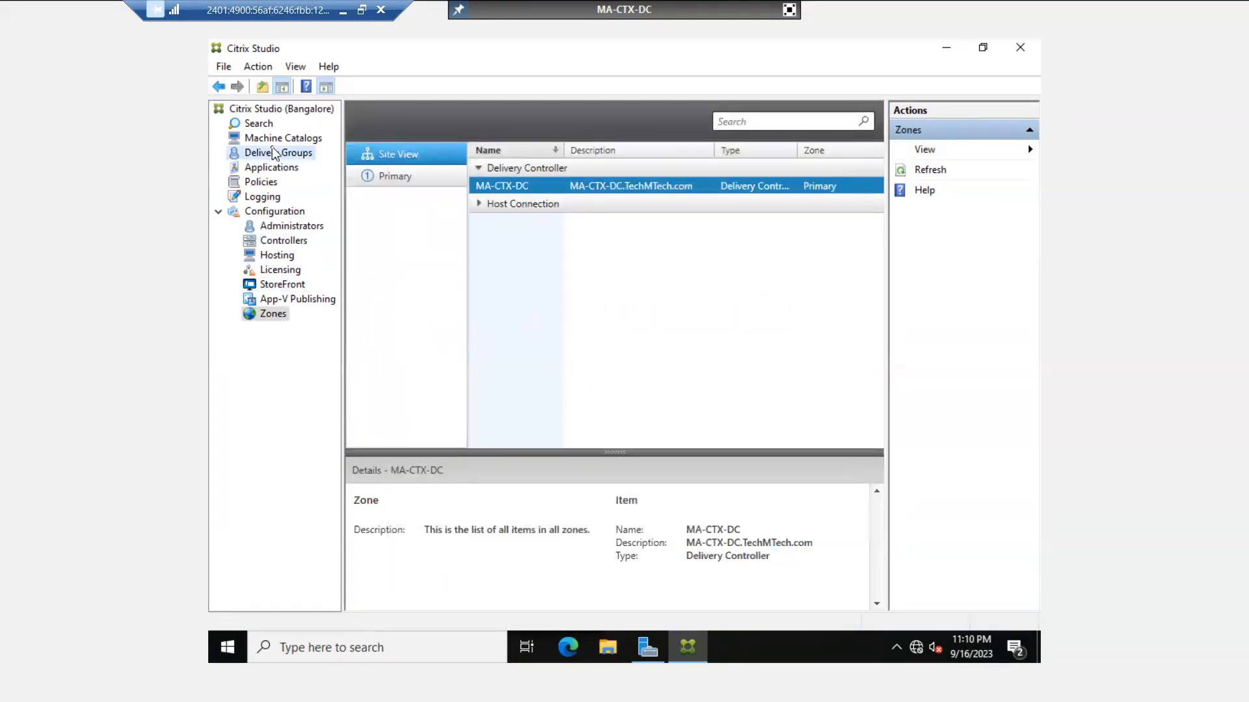
Step: Leave full screen to check the Citrix installation progress on the other running virtual machine, scaling its console to fit
{"action": "left_click", "coordinate": [787, 11]}
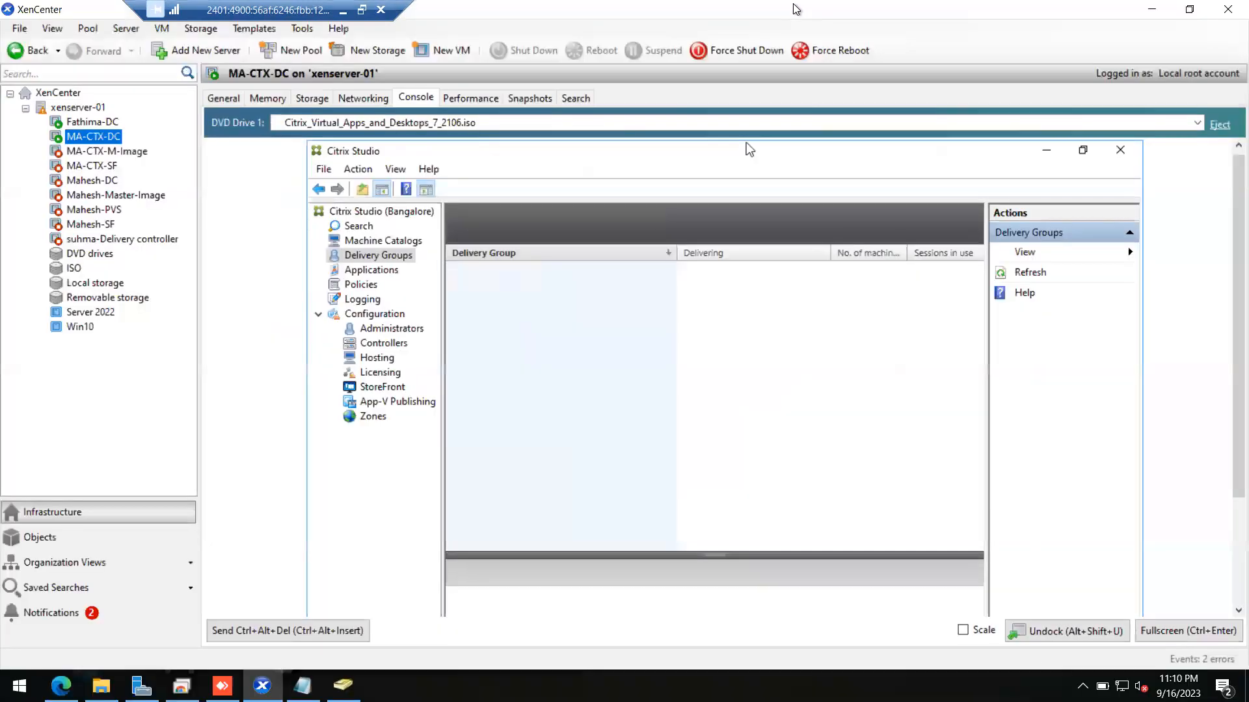
{"action": "left_click", "coordinate": [111, 121]}
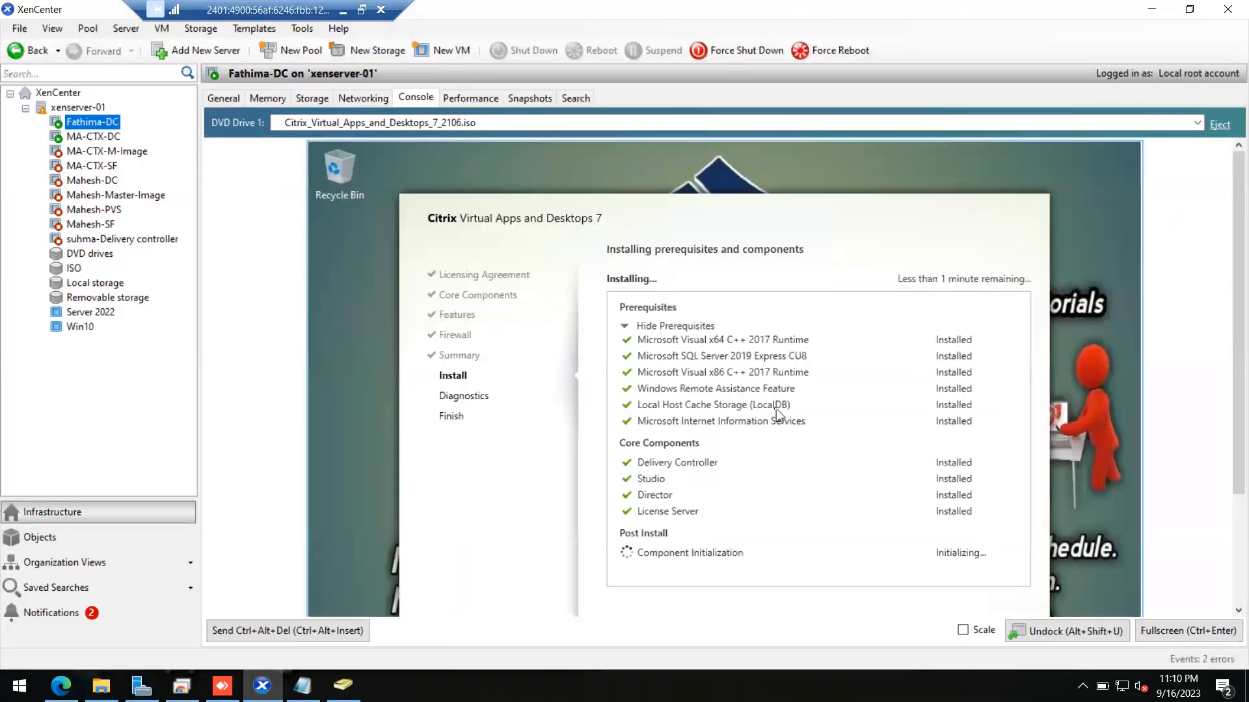
{"action": "left_click", "coordinate": [342, 11]}
{"action": "left_click", "coordinate": [963, 631]}
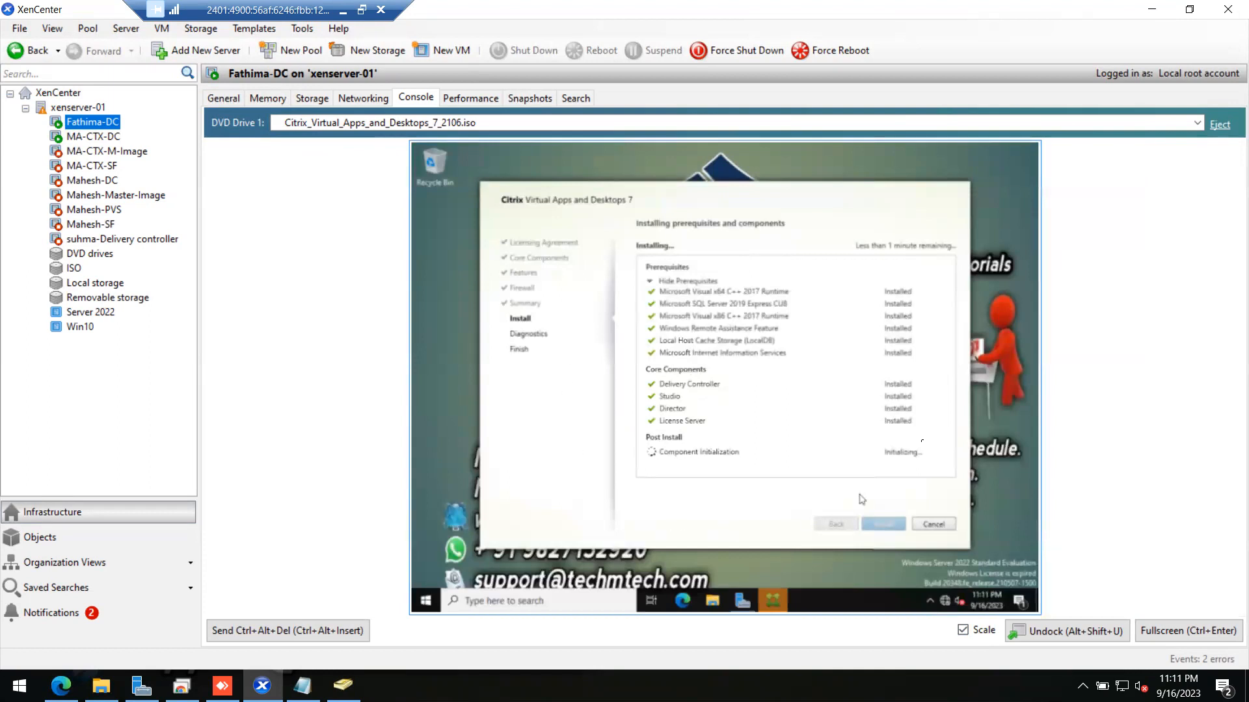
Step: Return to MA-CTX-DC's console and minimize Citrix Studio to show the server's desktop
{"action": "left_click", "coordinate": [121, 138]}
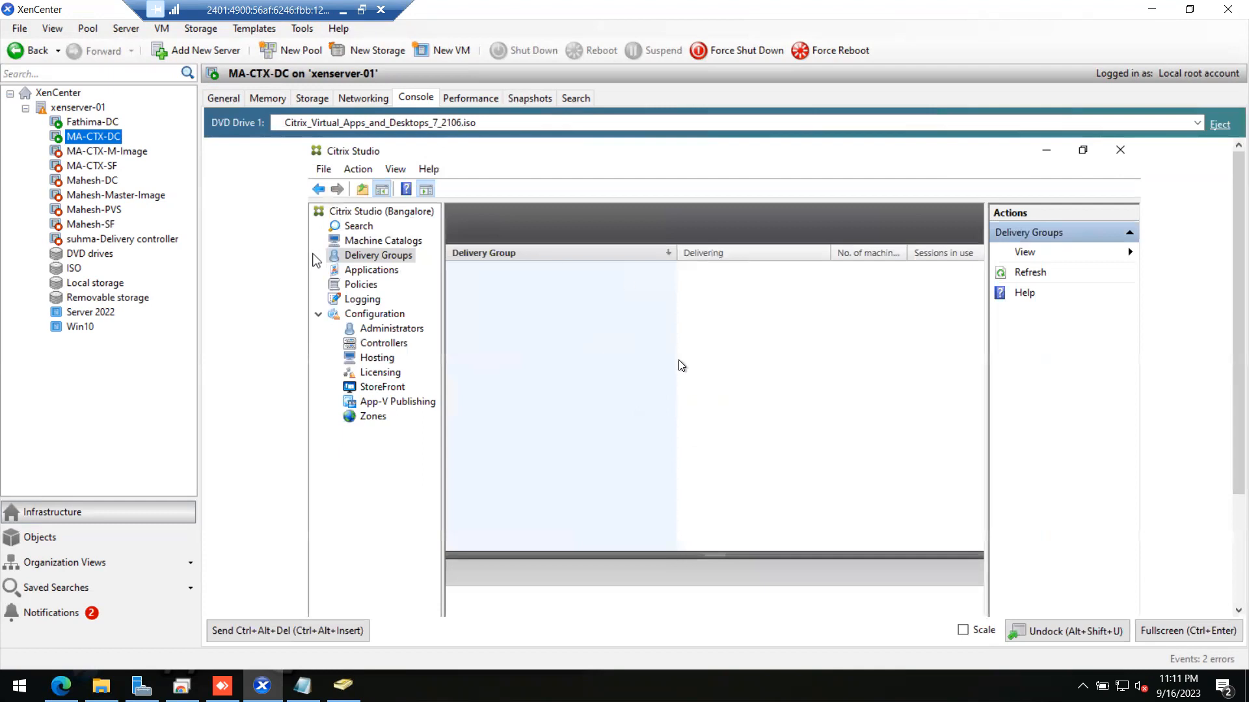
{"action": "left_click", "coordinate": [1049, 150]}
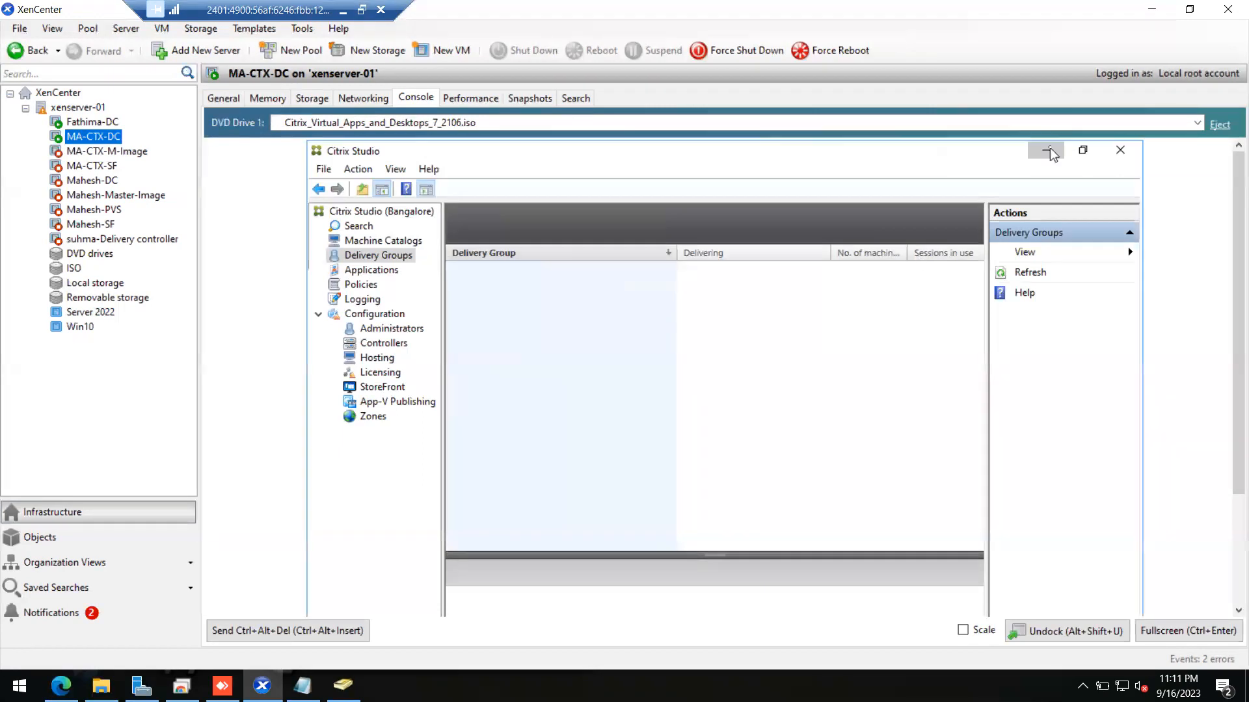
{"action": "left_click", "coordinate": [1048, 150]}
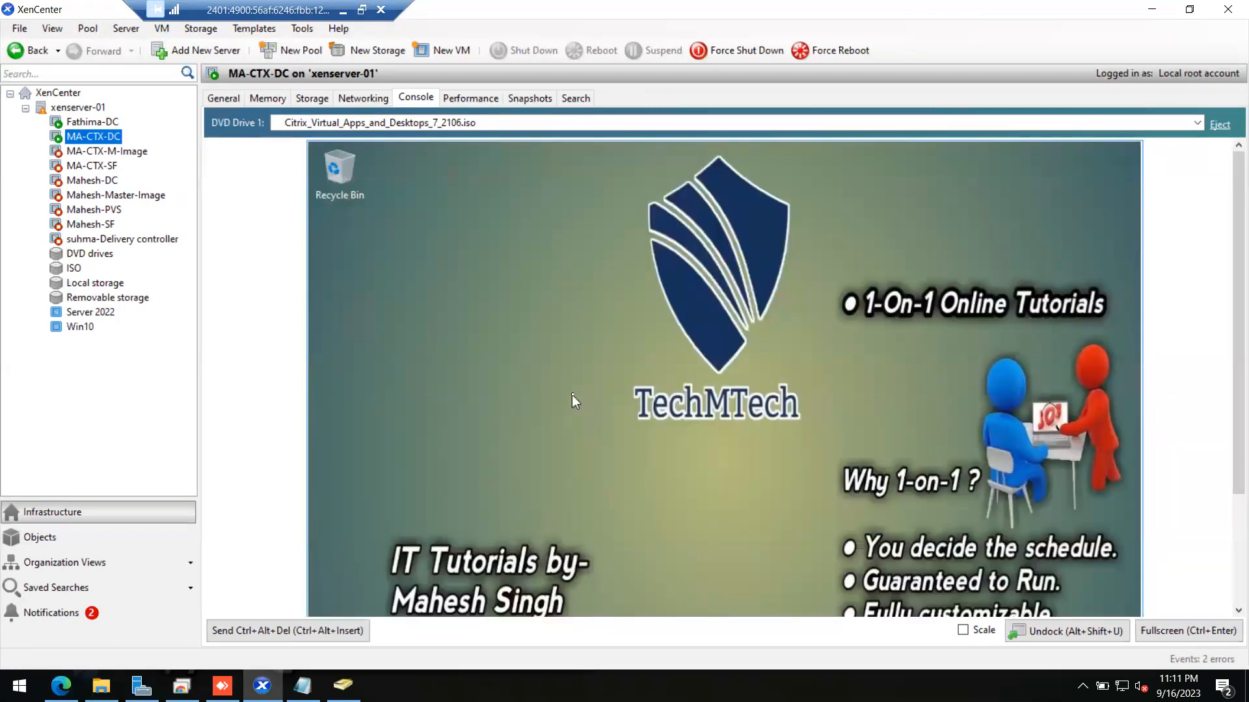
Step: Recheck the Citrix installation progress on the other running virtual machine, and minimize the remote desktop session to the local desktop
{"action": "left_click", "coordinate": [107, 126]}
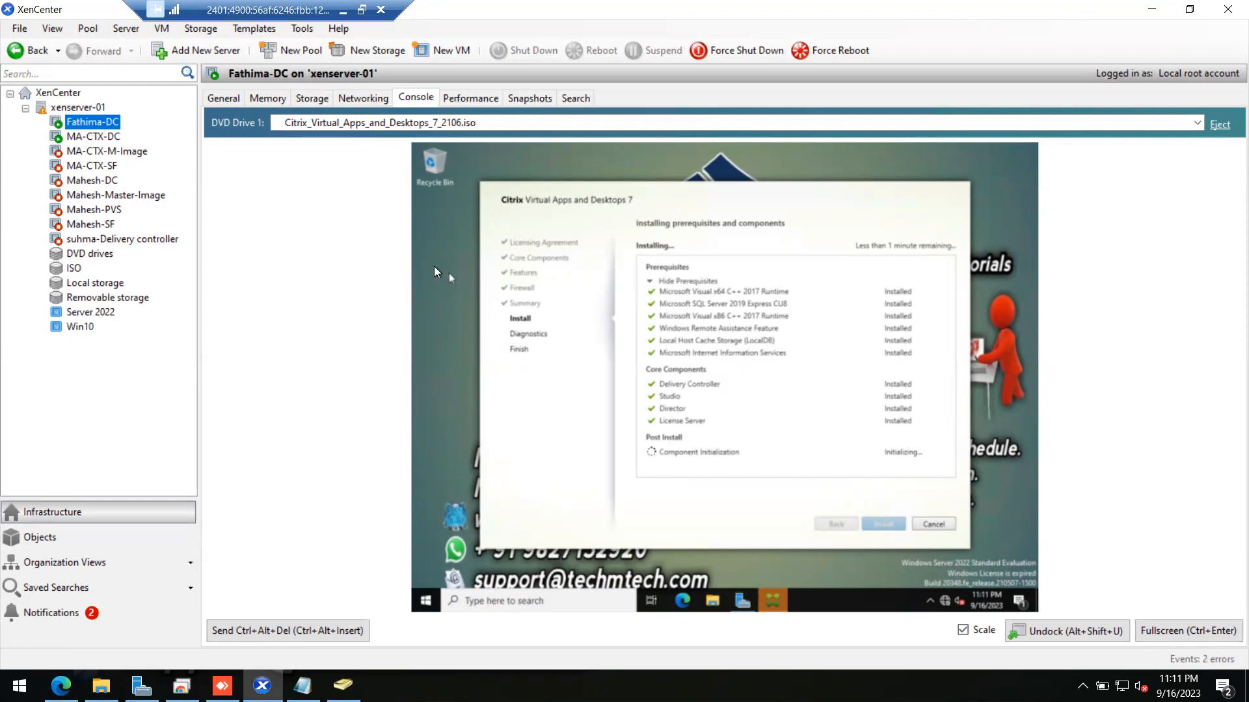
{"action": "left_click", "coordinate": [457, 201]}
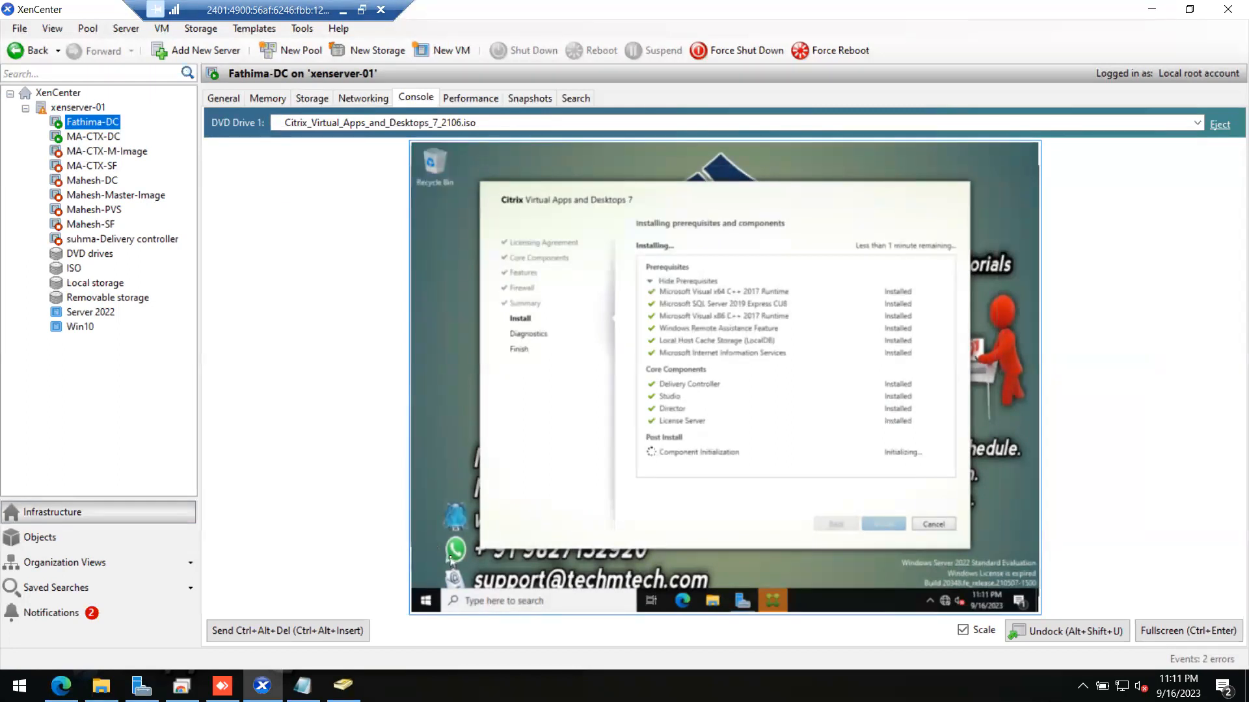
{"action": "left_click", "coordinate": [342, 10]}
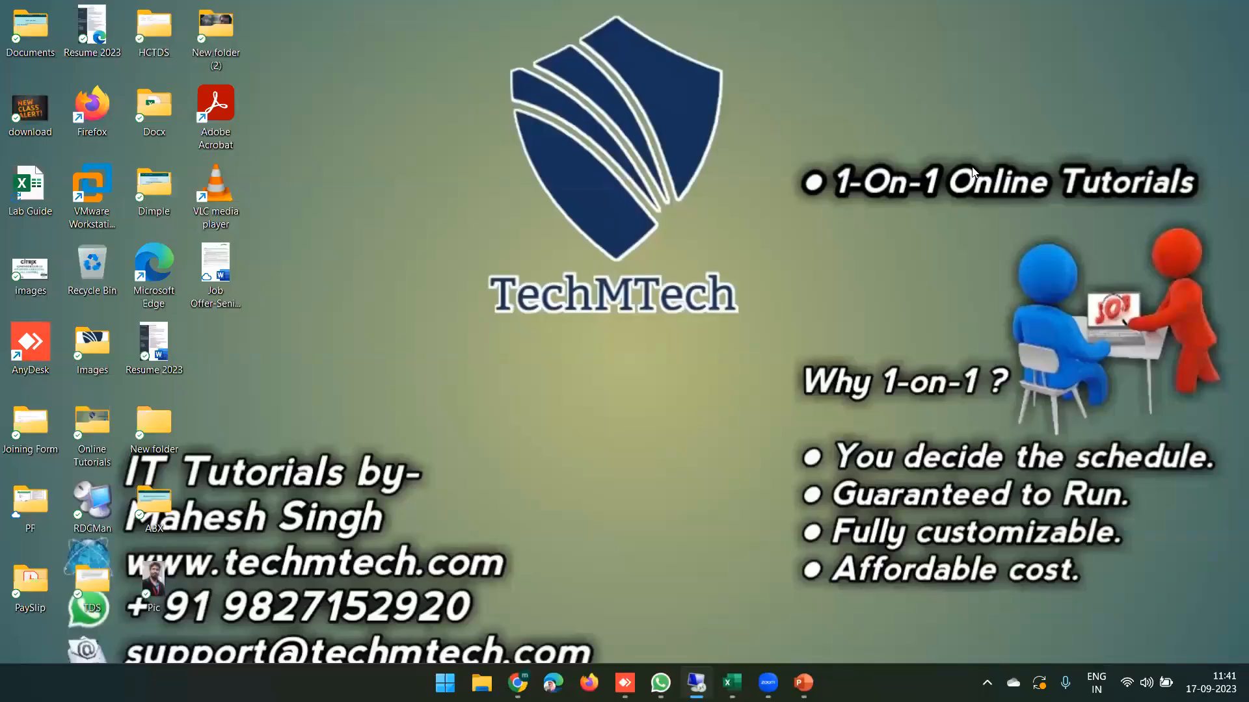